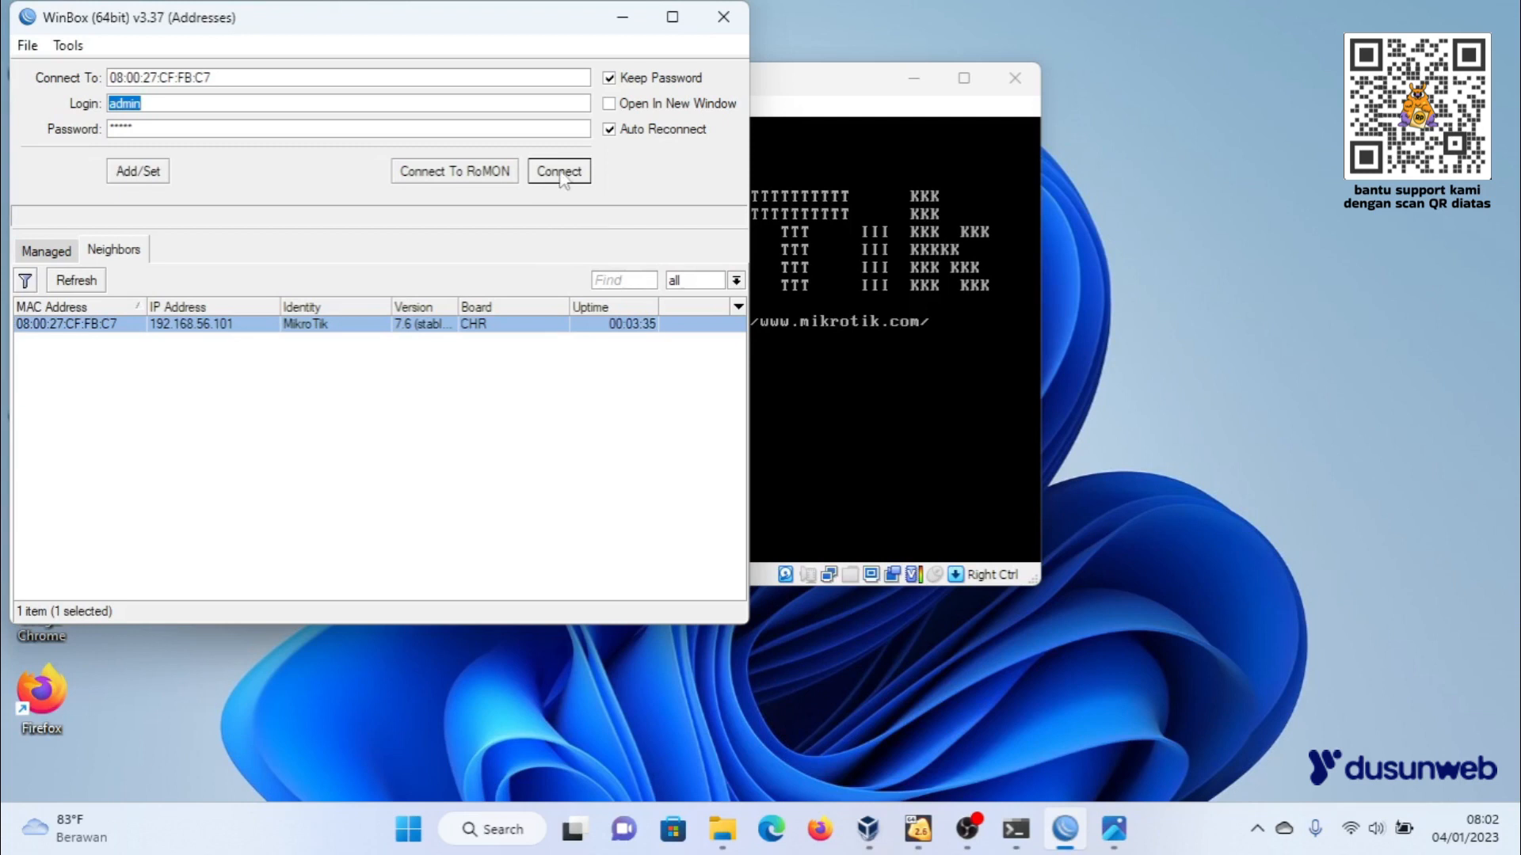
- Connect to the MikroTik router with the saved admin login and check its Ethernet interfaces in the interface list
left_click(559, 172)
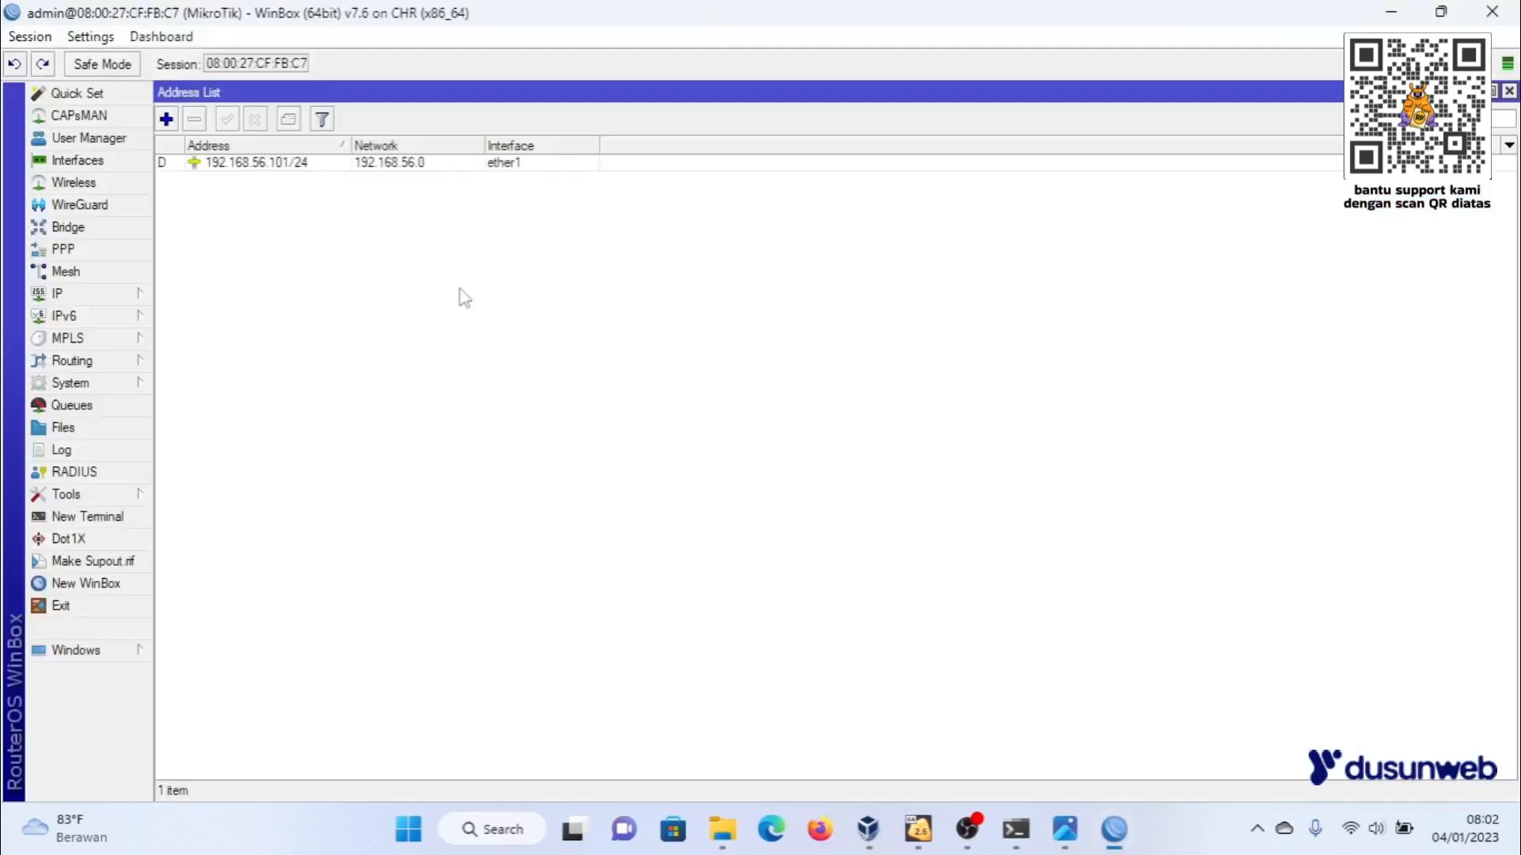
left_click(120, 162)
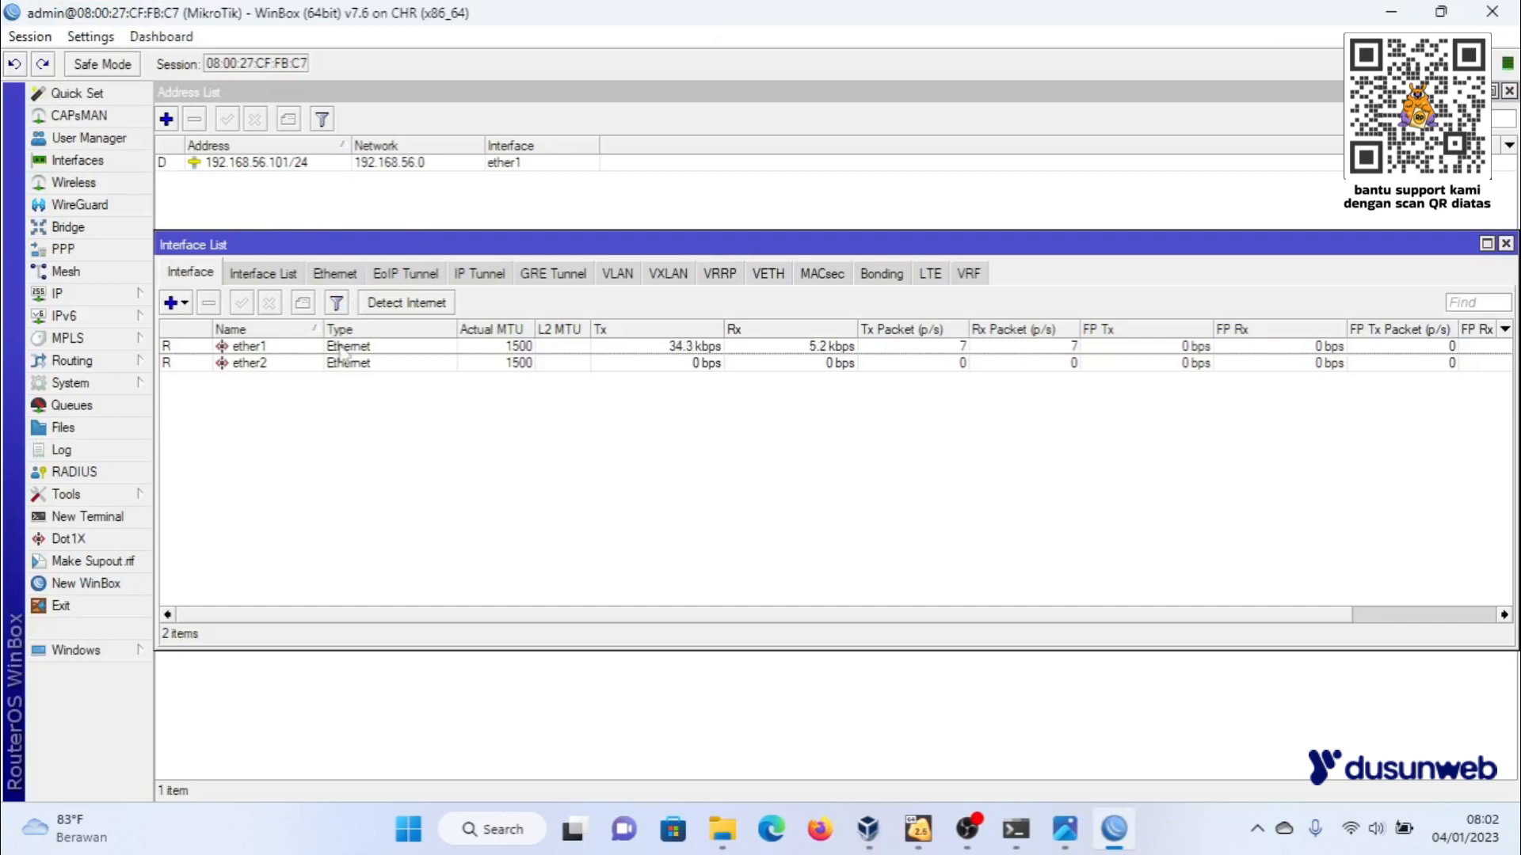
left_click(300, 347)
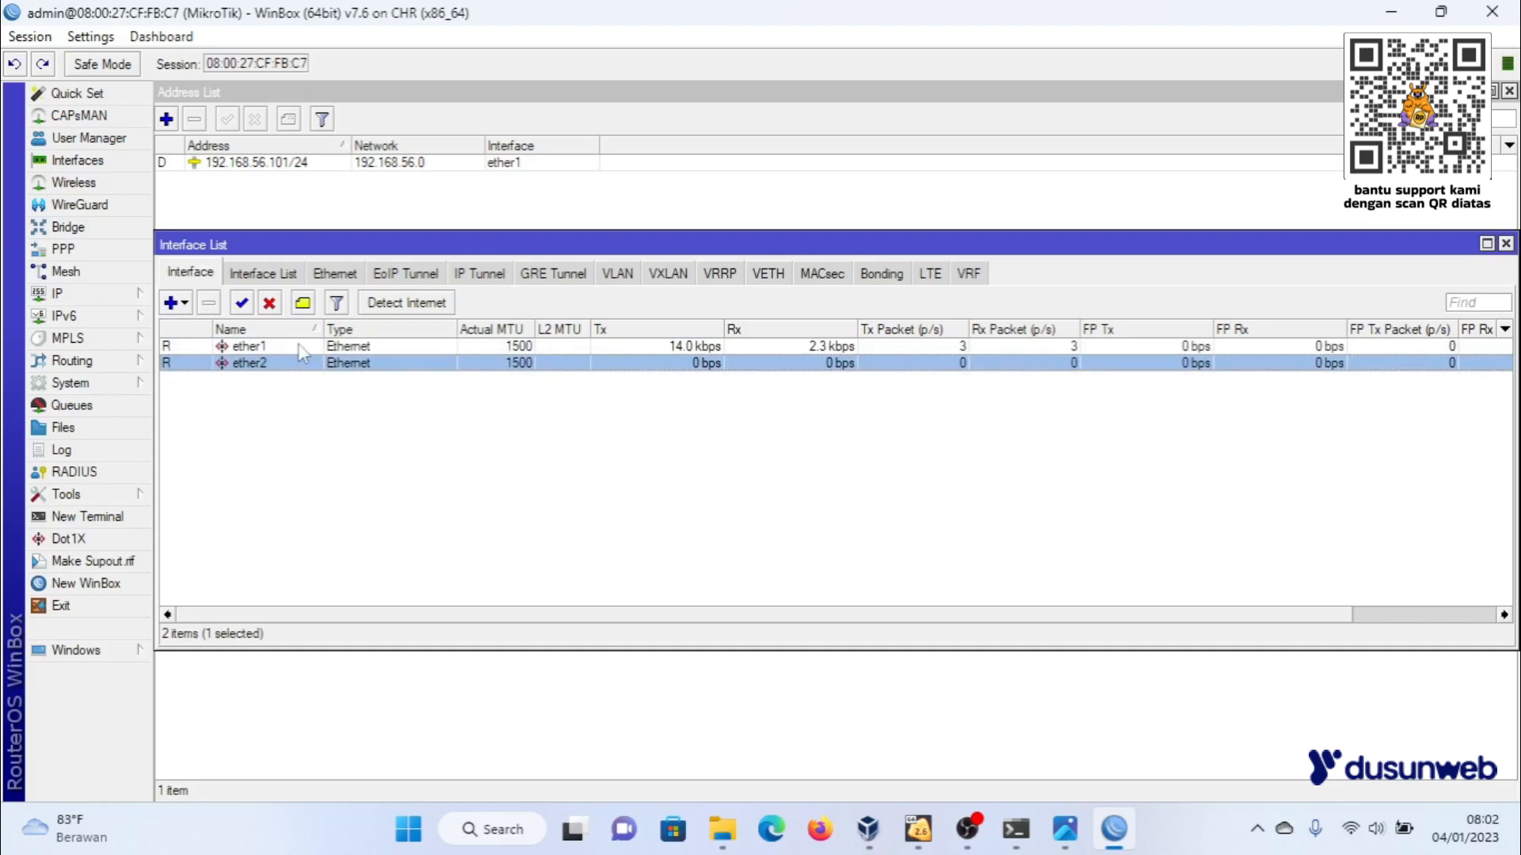
left_click(1506, 243)
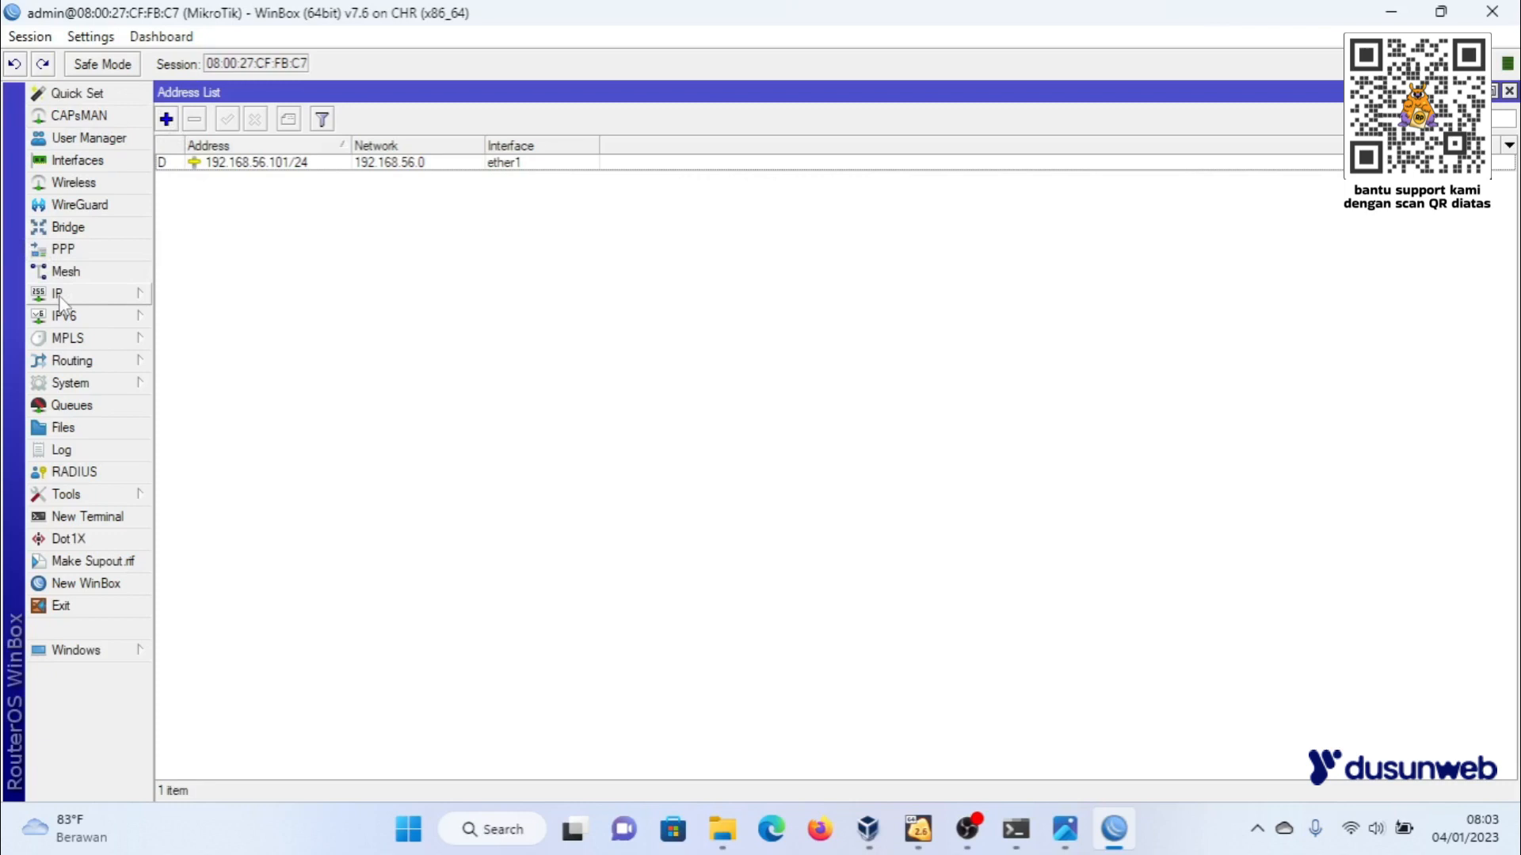
- Widen the Use Peer DNS and IP Address columns of the DHCP client list and remove the ether1 DHCP client
left_click(111, 294)
left_click(230, 299)
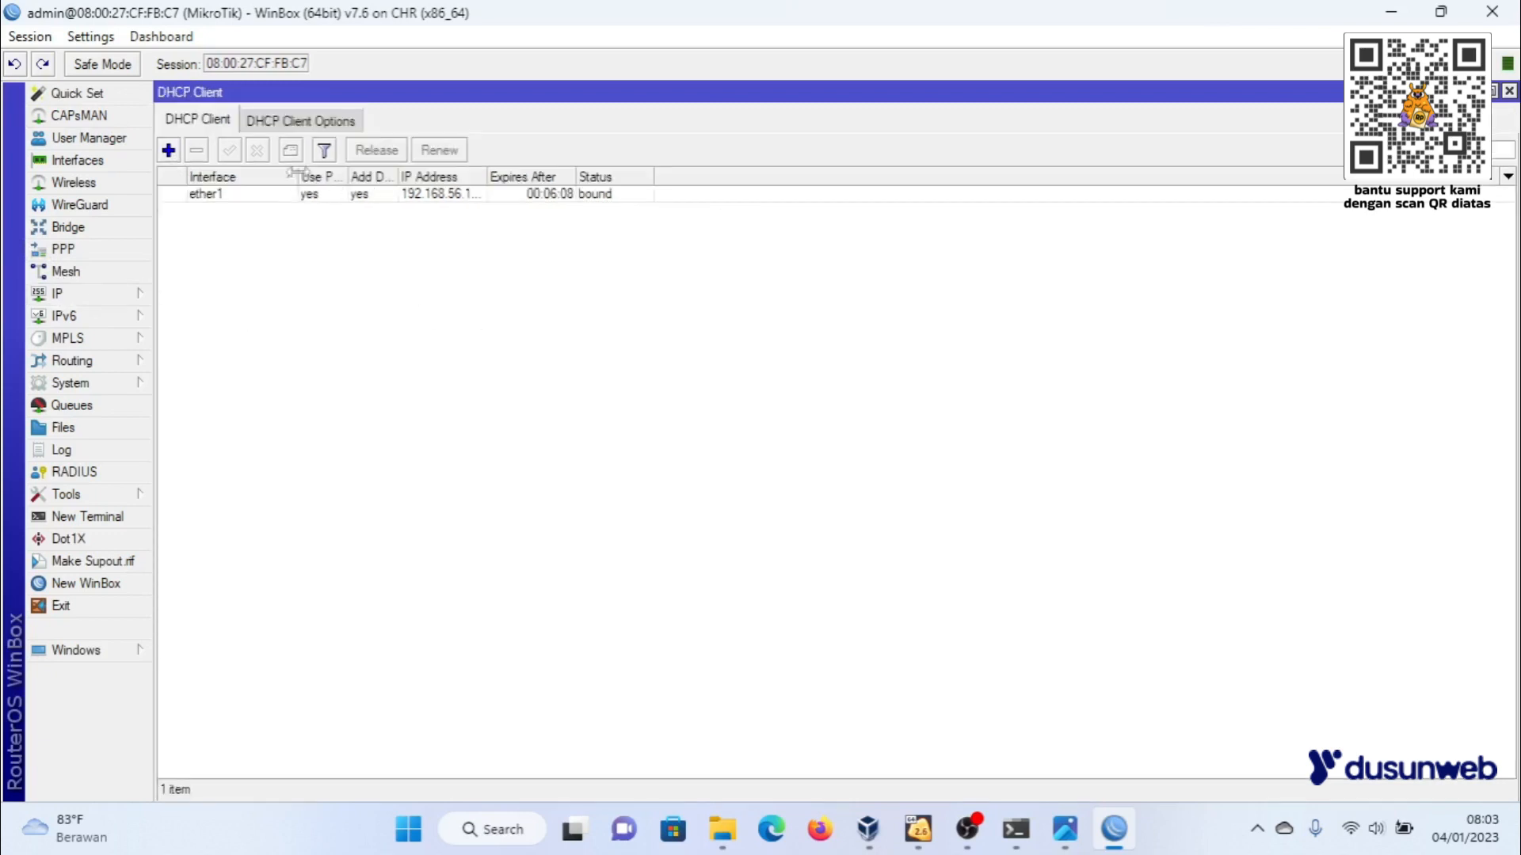
left_click_drag(344, 172, 379, 172)
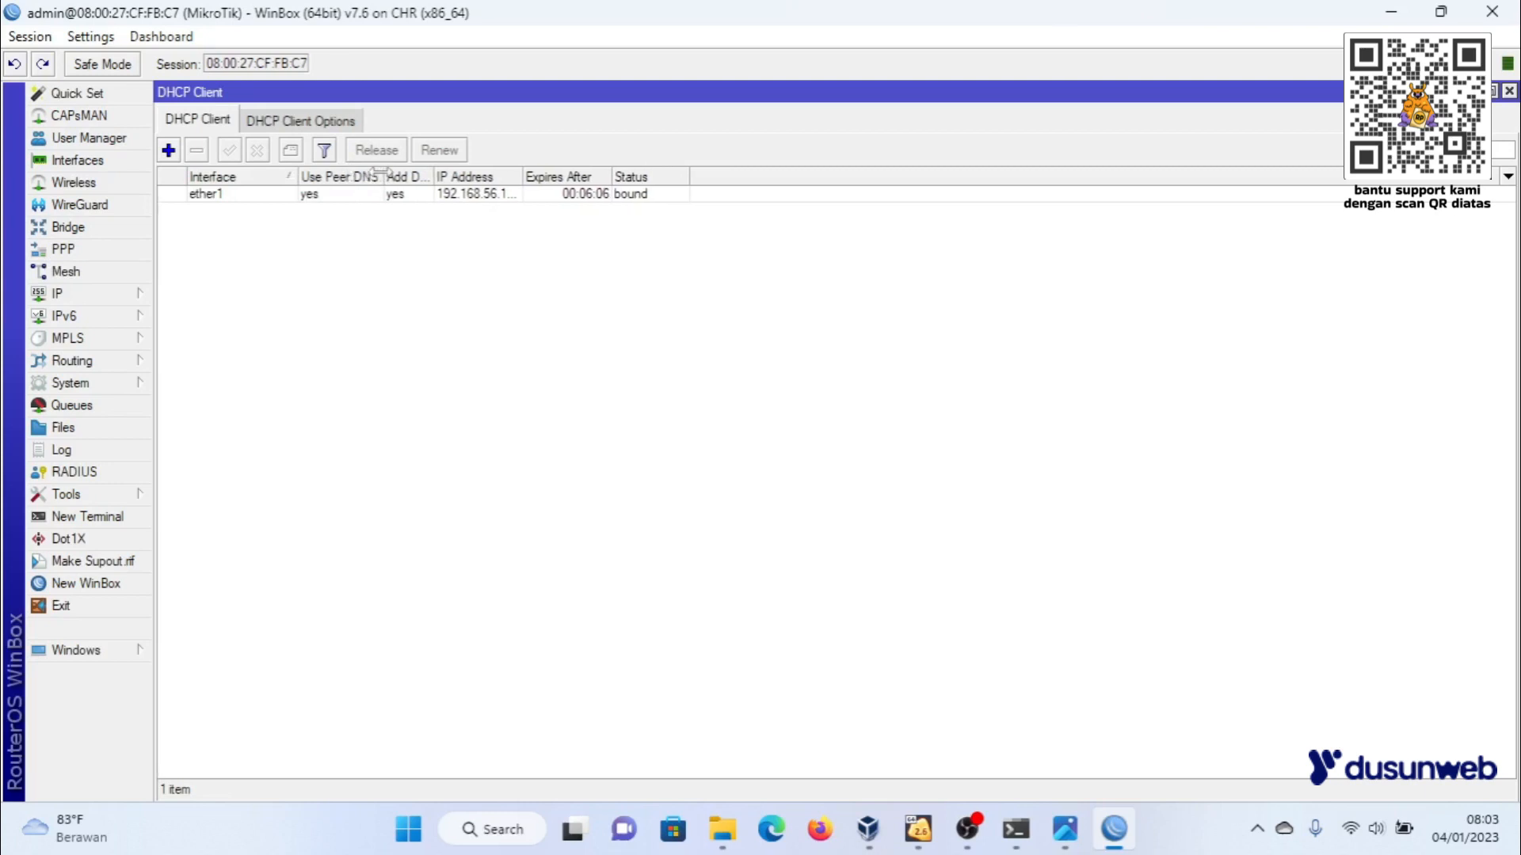
left_click_drag(523, 172, 604, 176)
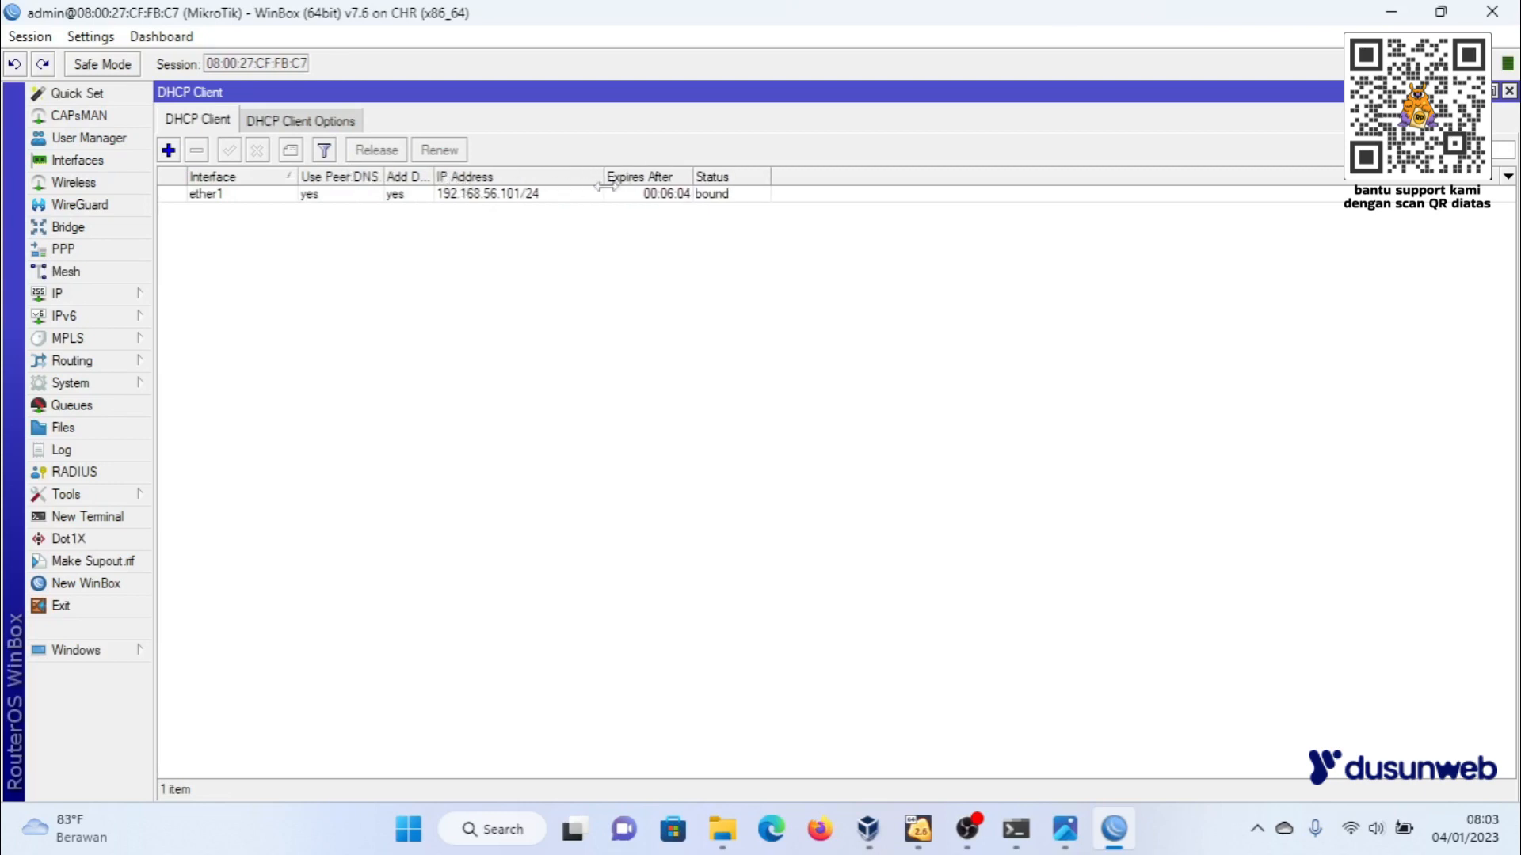
left_click(487, 197)
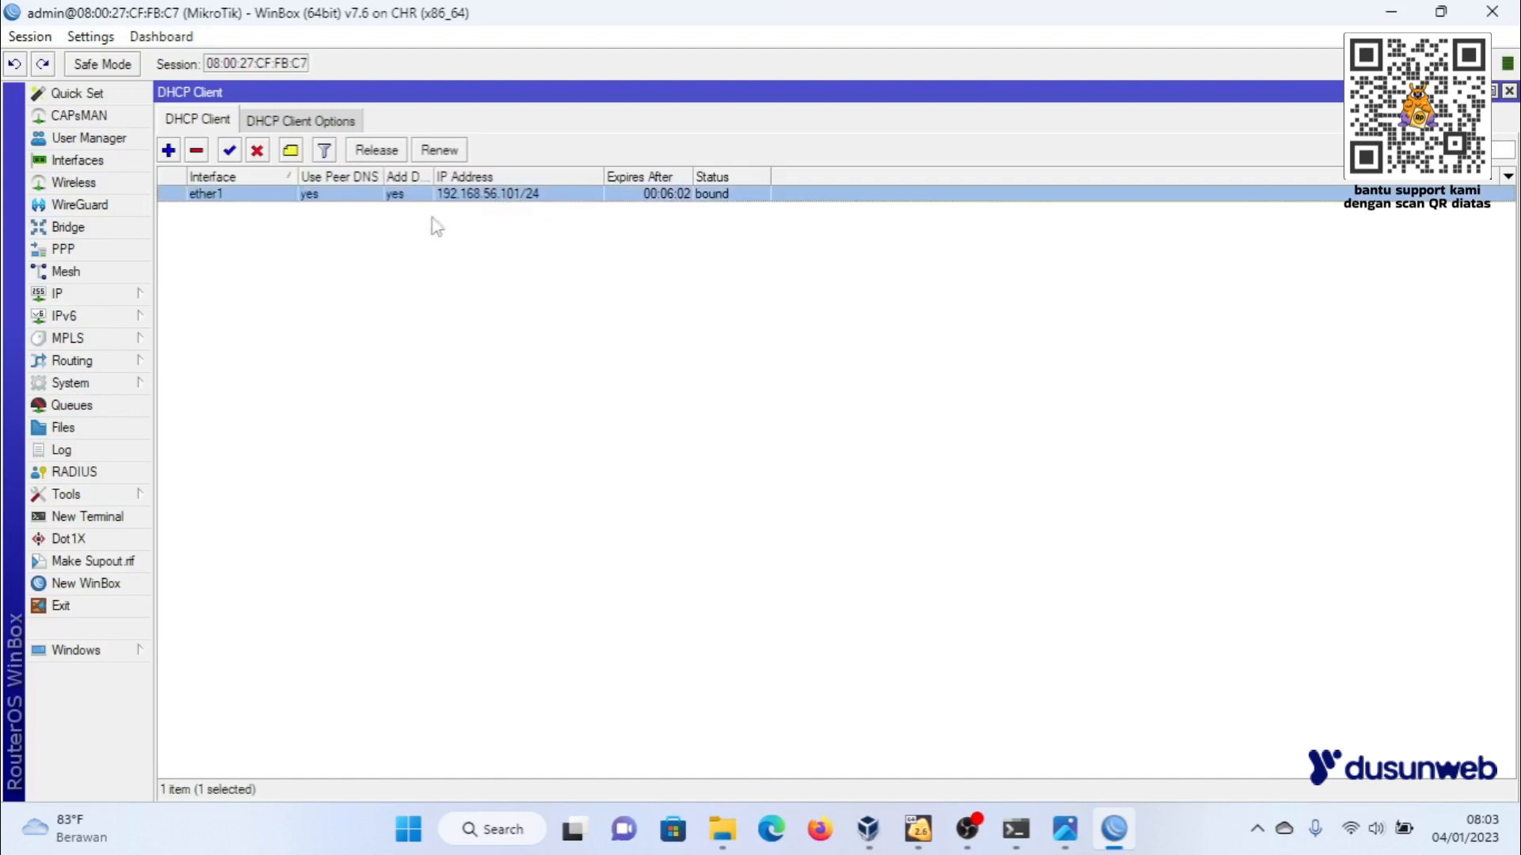
left_click(197, 150)
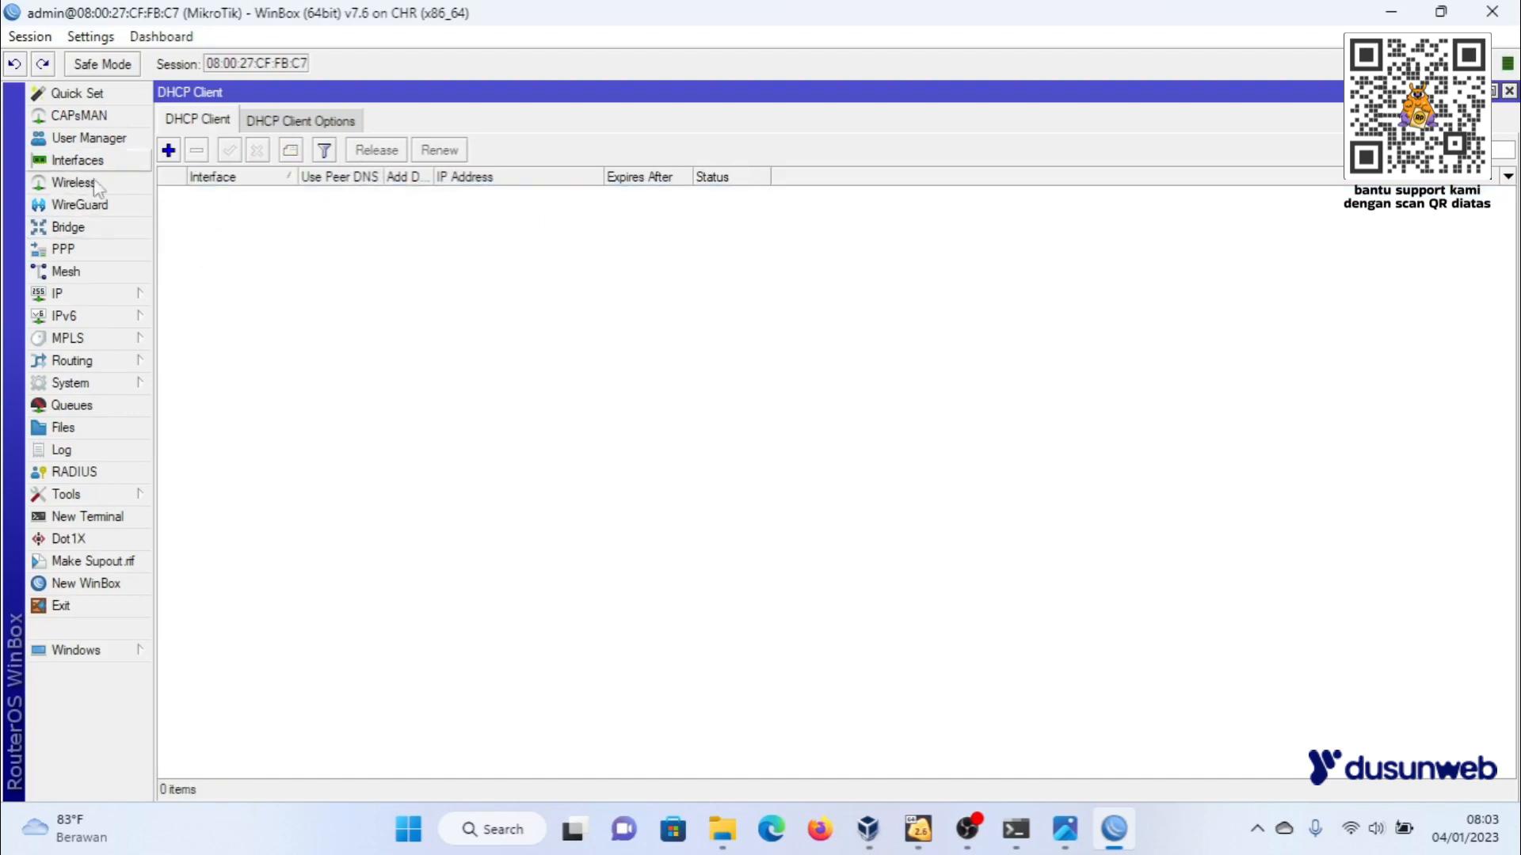
- Add the static IP address 192.168.137.2/24 to interface ether1
left_click(86, 300)
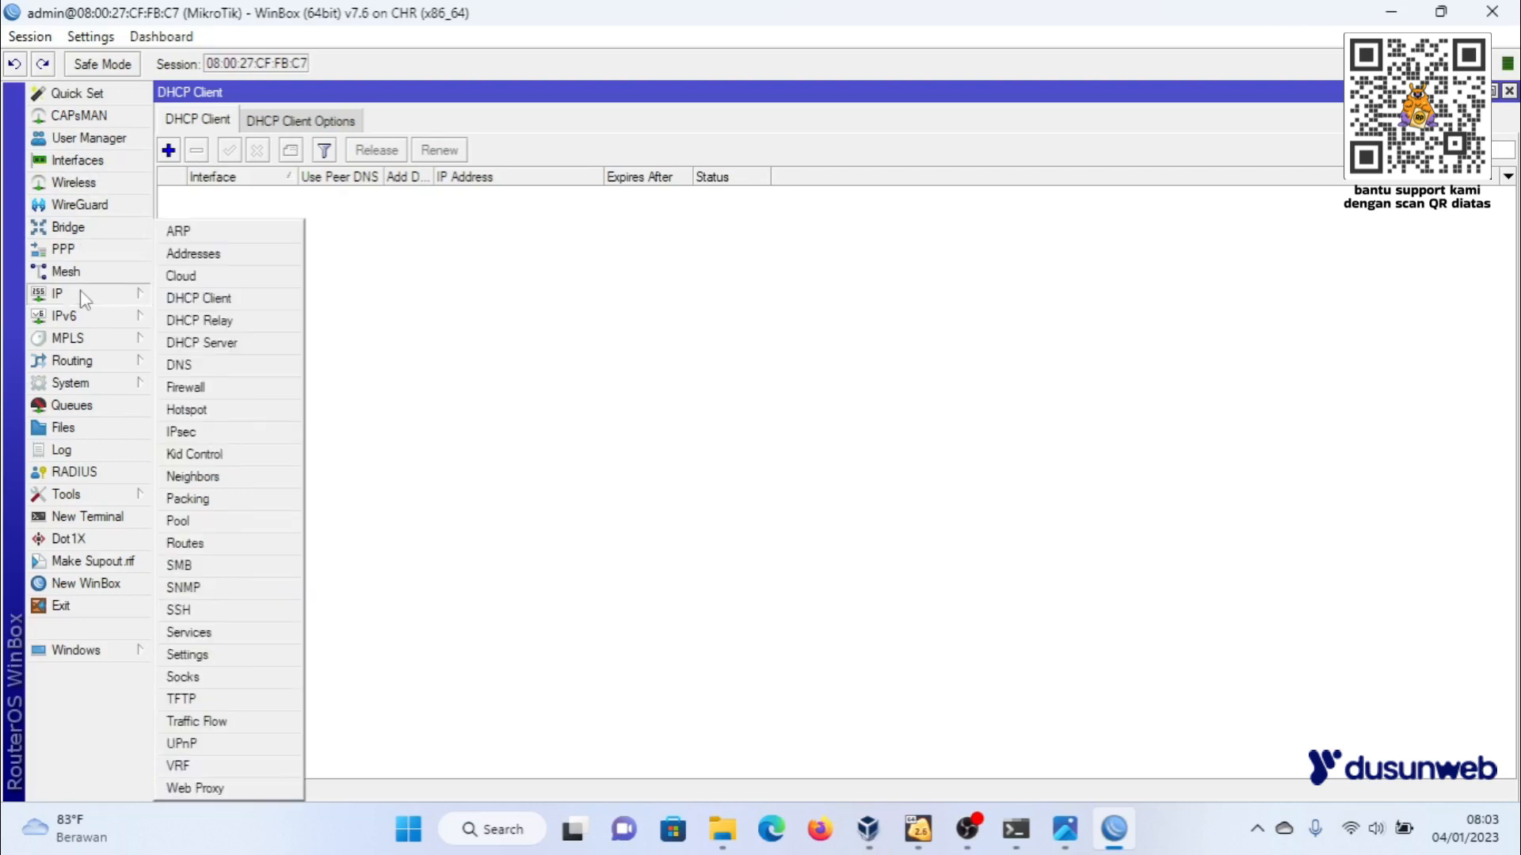
left_click(192, 255)
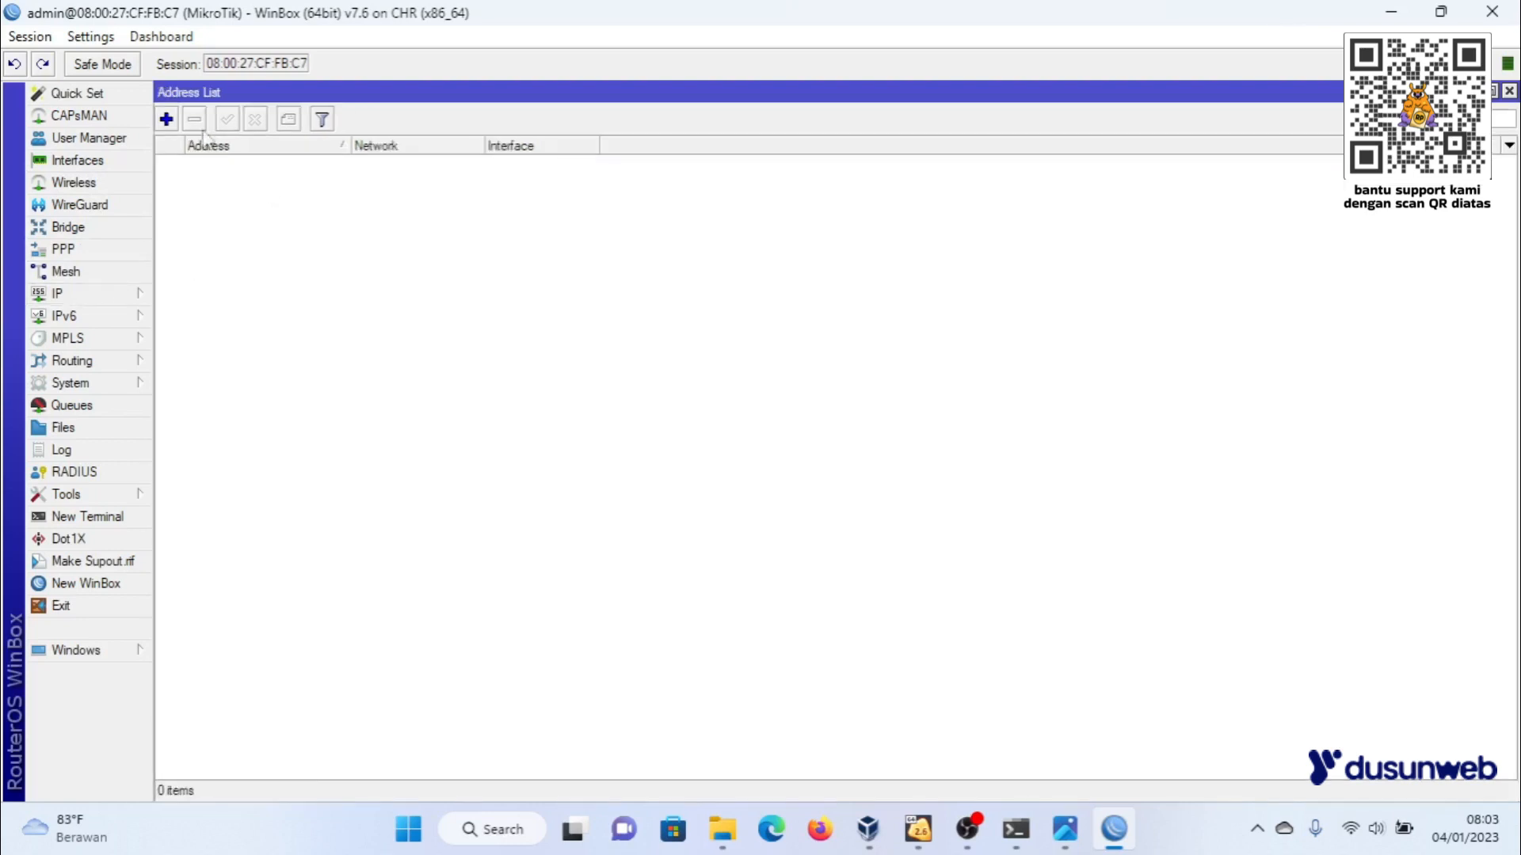
left_click(88, 297)
left_click(481, 292)
left_click(167, 120)
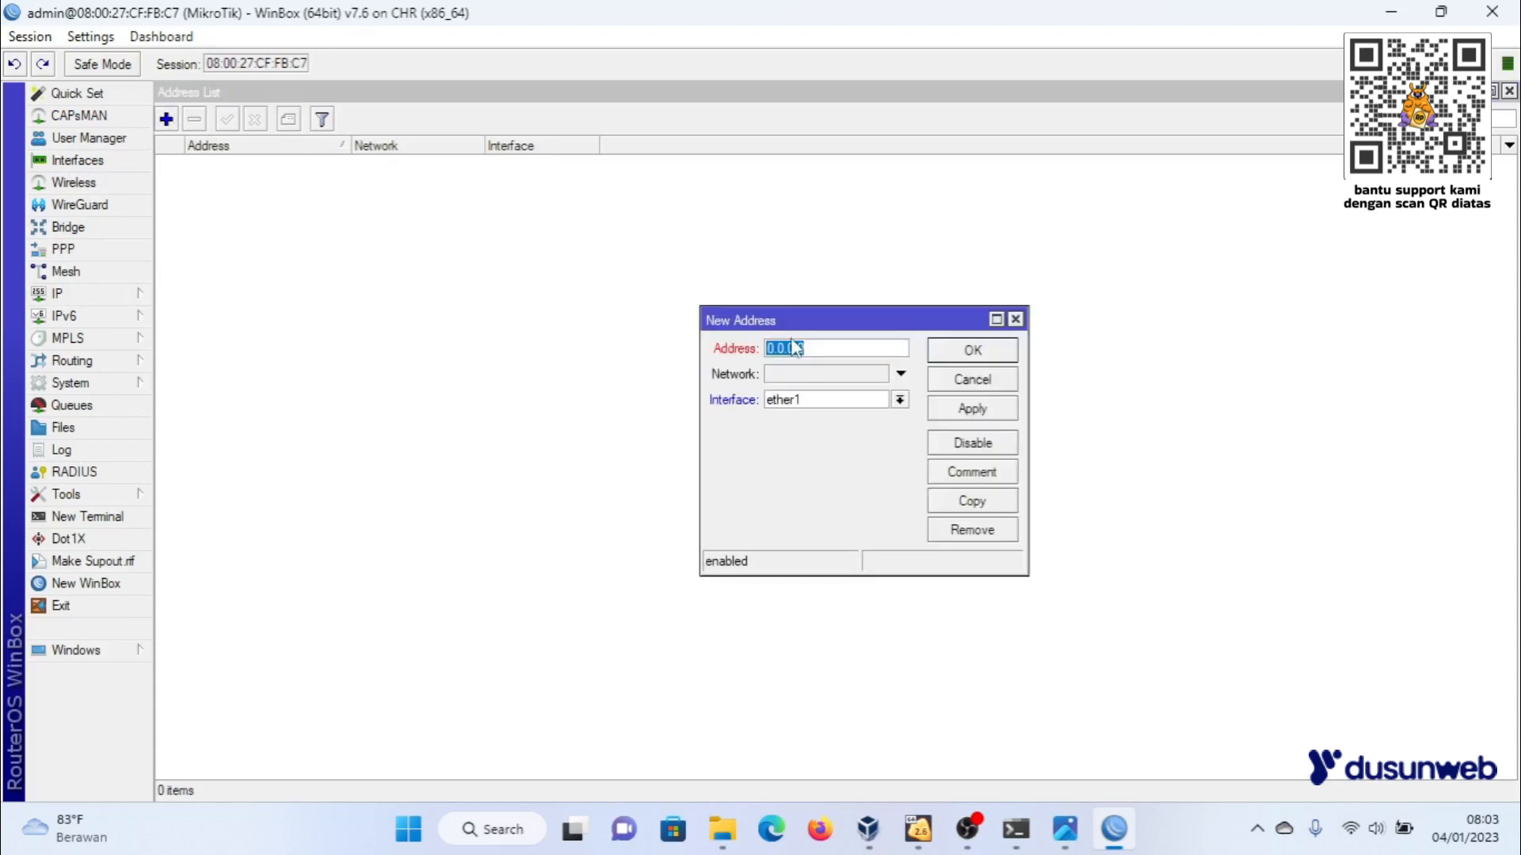
type("1")
type("/24")
left_click(996, 416)
left_click(995, 358)
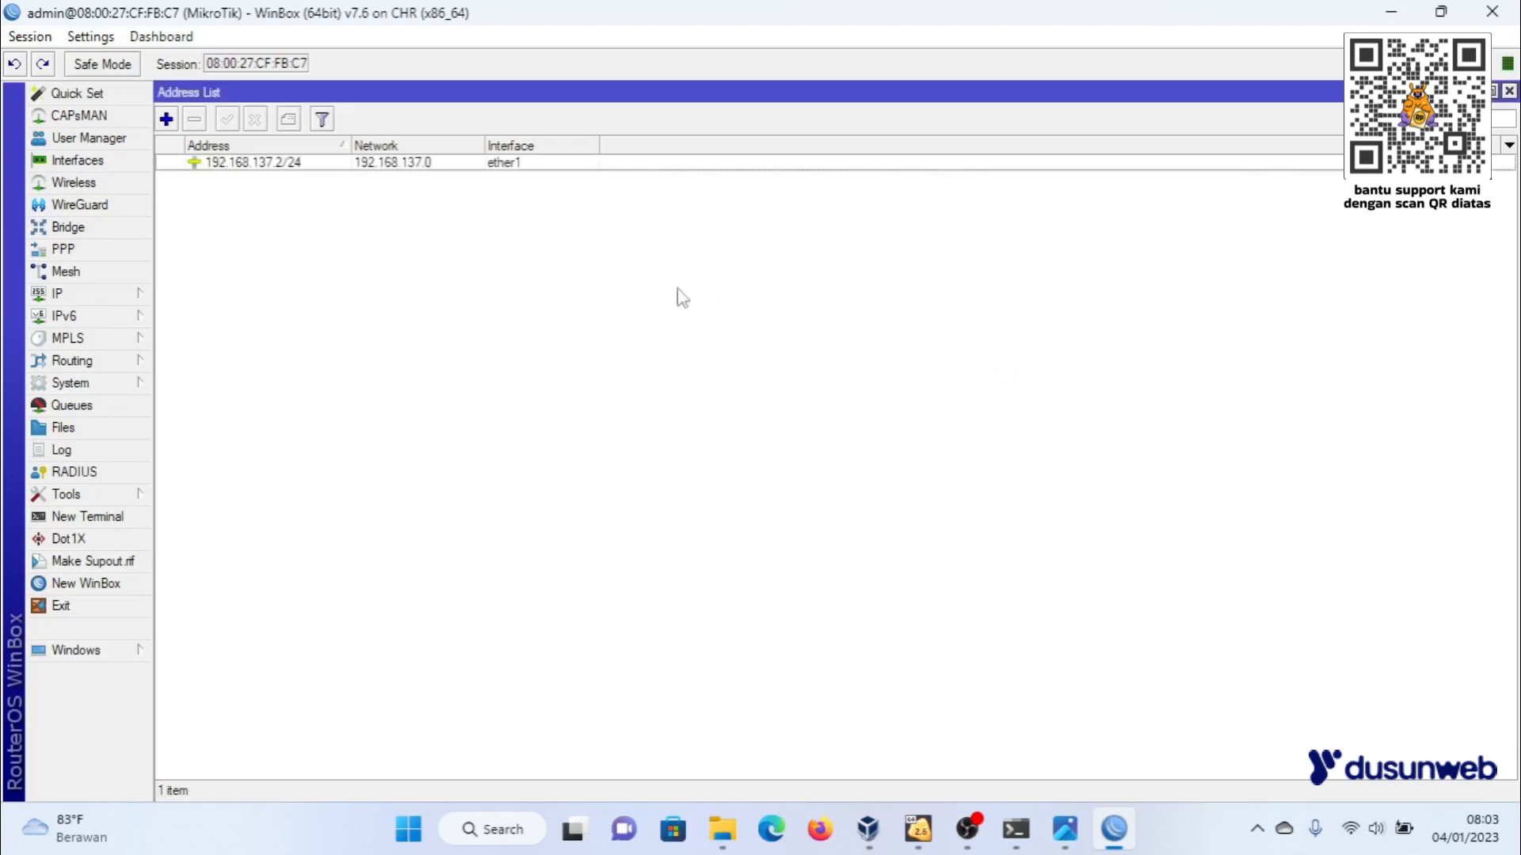
- Add the static IP address 192.168.10.1/24 to interface ether2
left_click(166, 119)
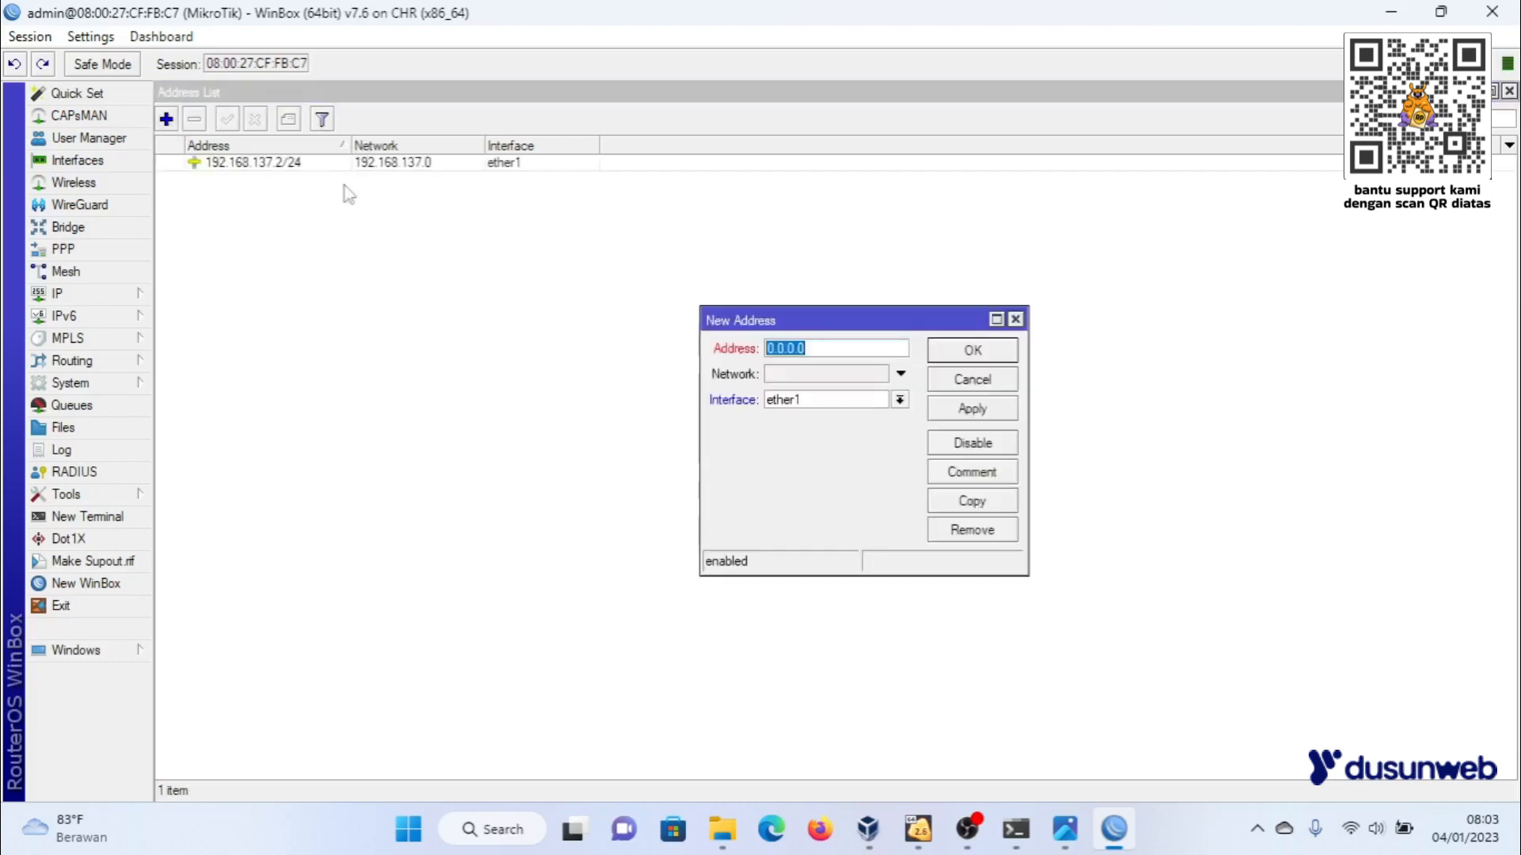
left_click(900, 400)
left_click(840, 430)
type("192.168.10.1/24")
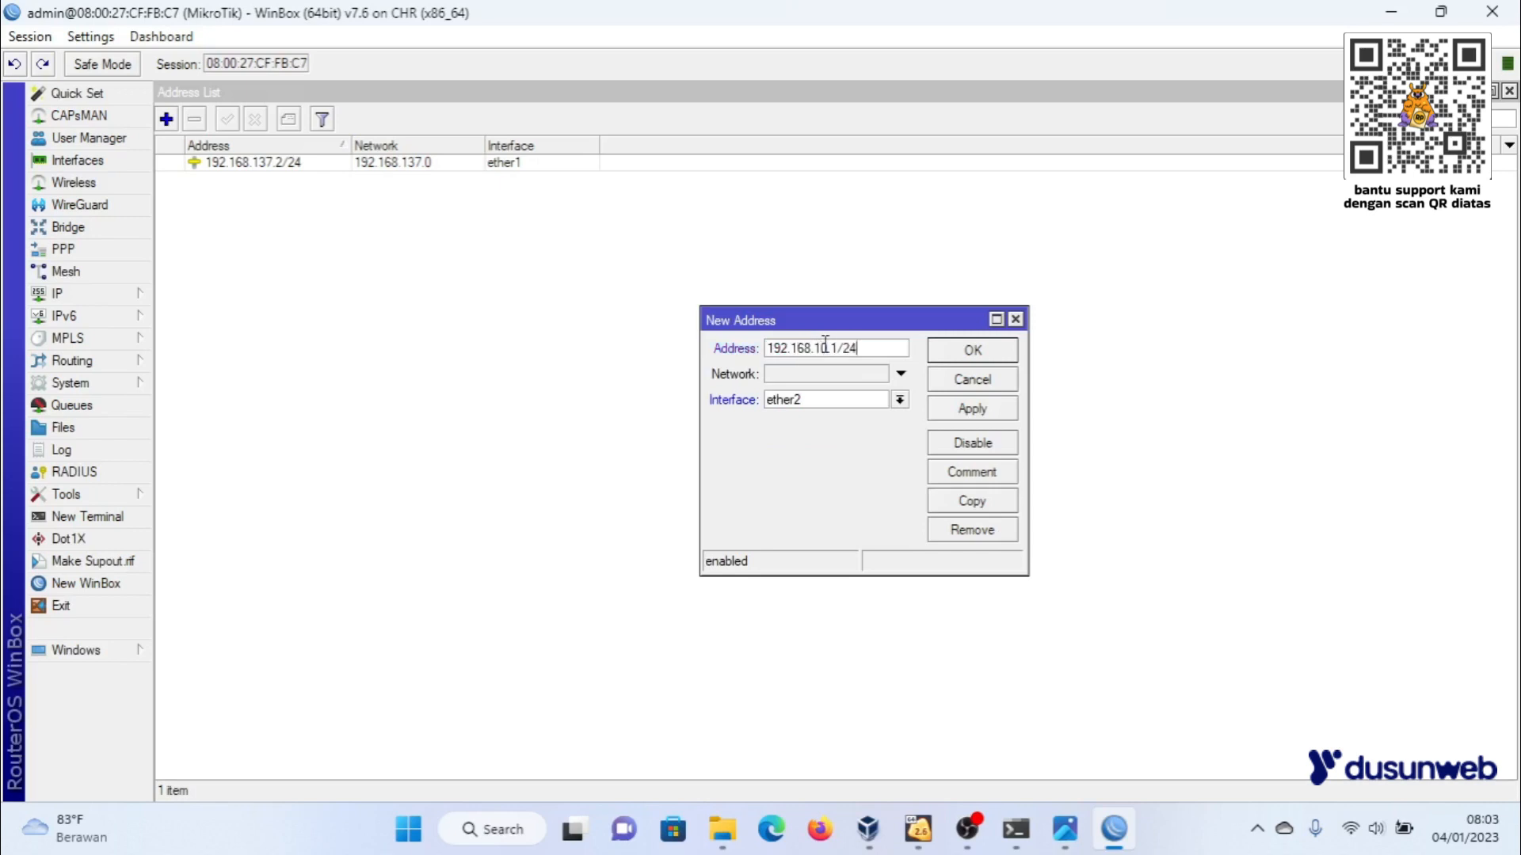
left_click(973, 408)
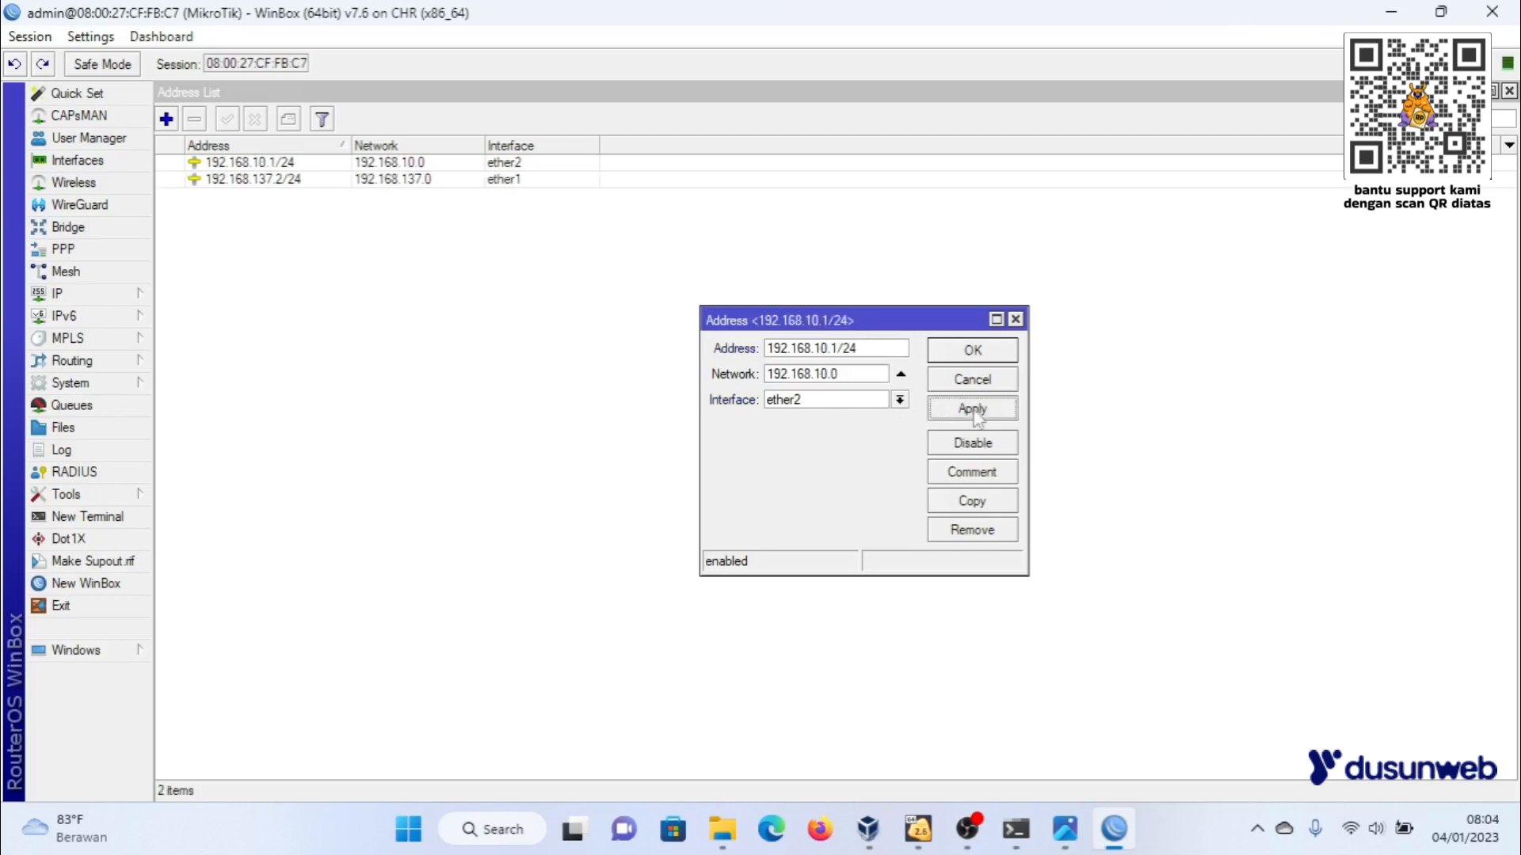
left_click(972, 350)
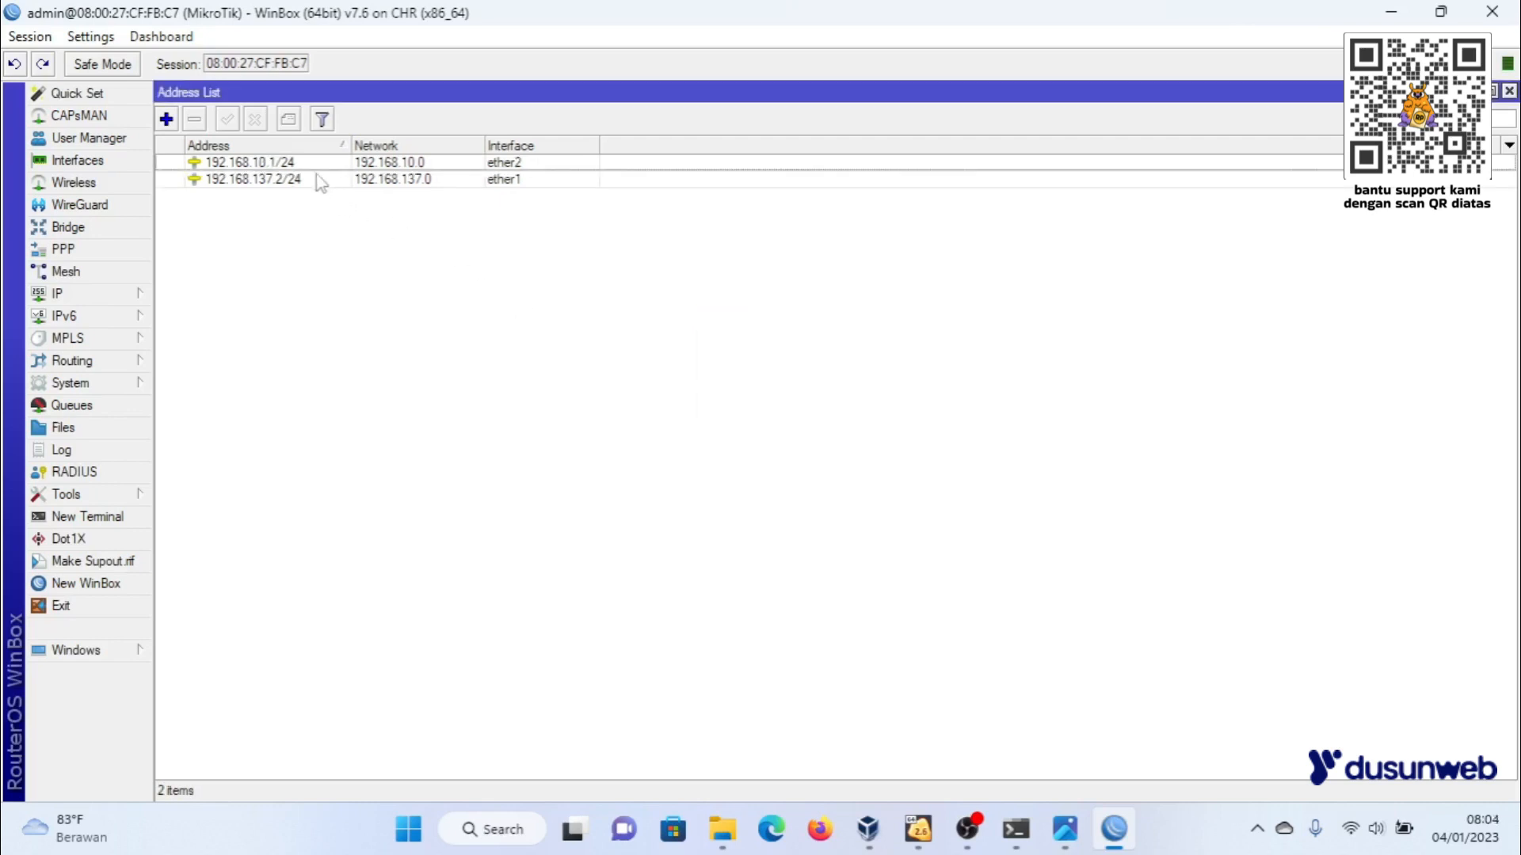
left_click(310, 164)
left_click(309, 181)
left_click(339, 164)
left_click(317, 180)
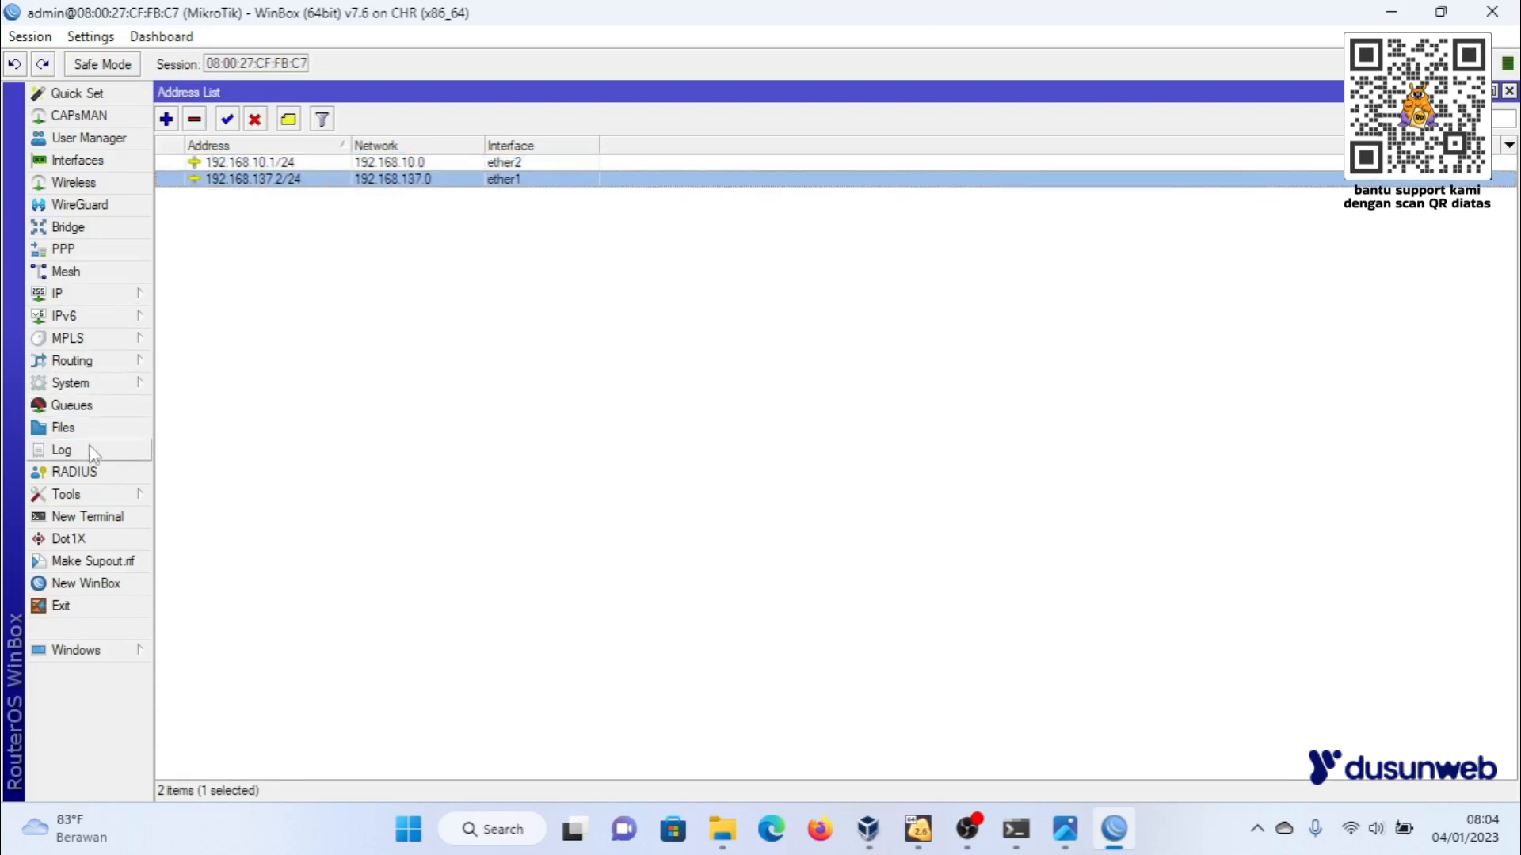
- Add a default route for destination 0.0.0.0/0 with gateway 192.168.137.1 in the main routing table
left_click(107, 295)
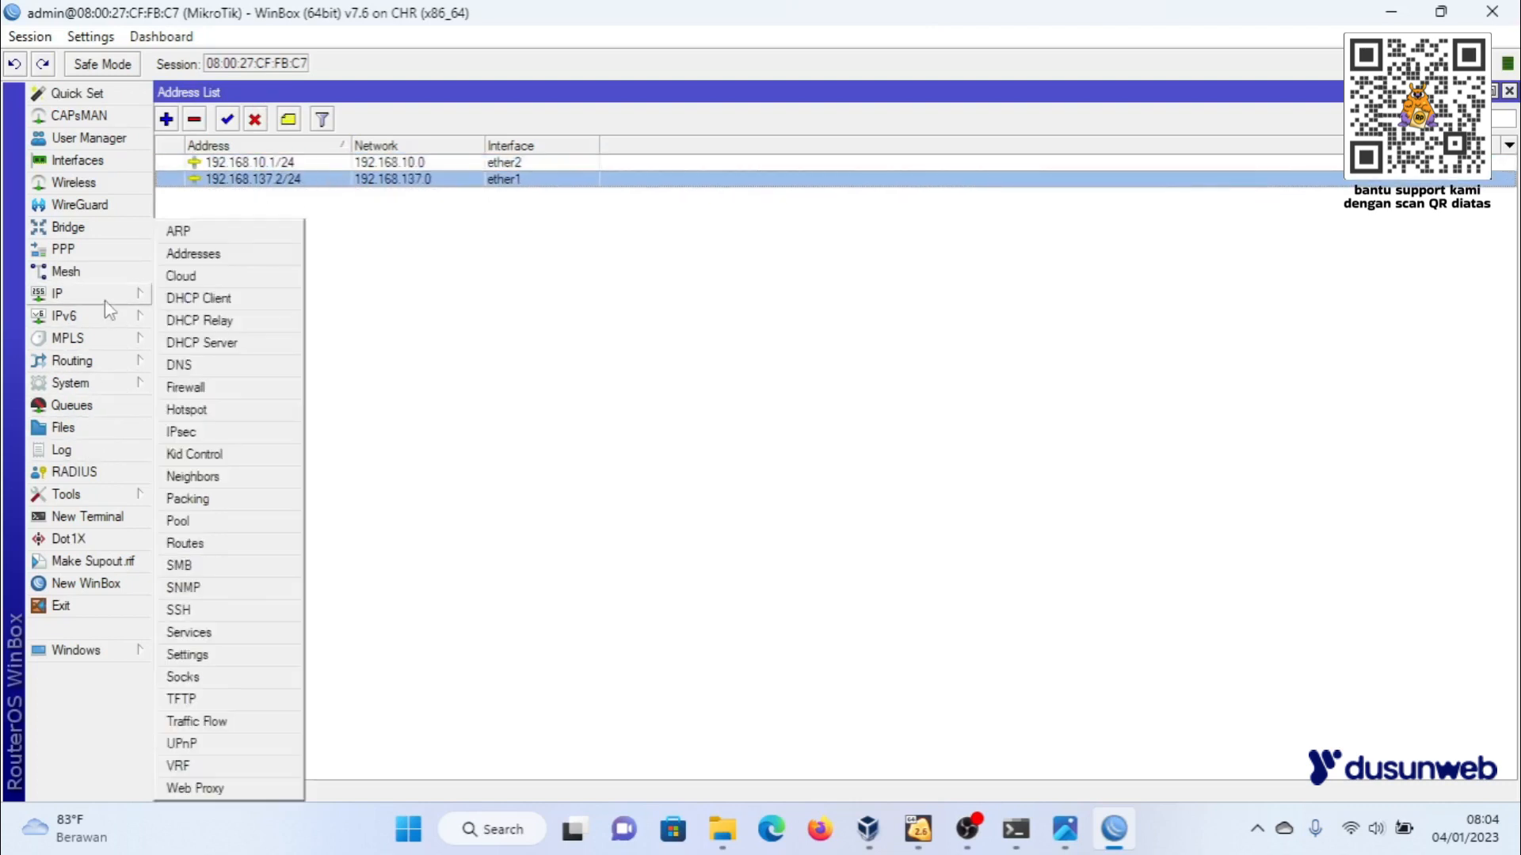
left_click(184, 544)
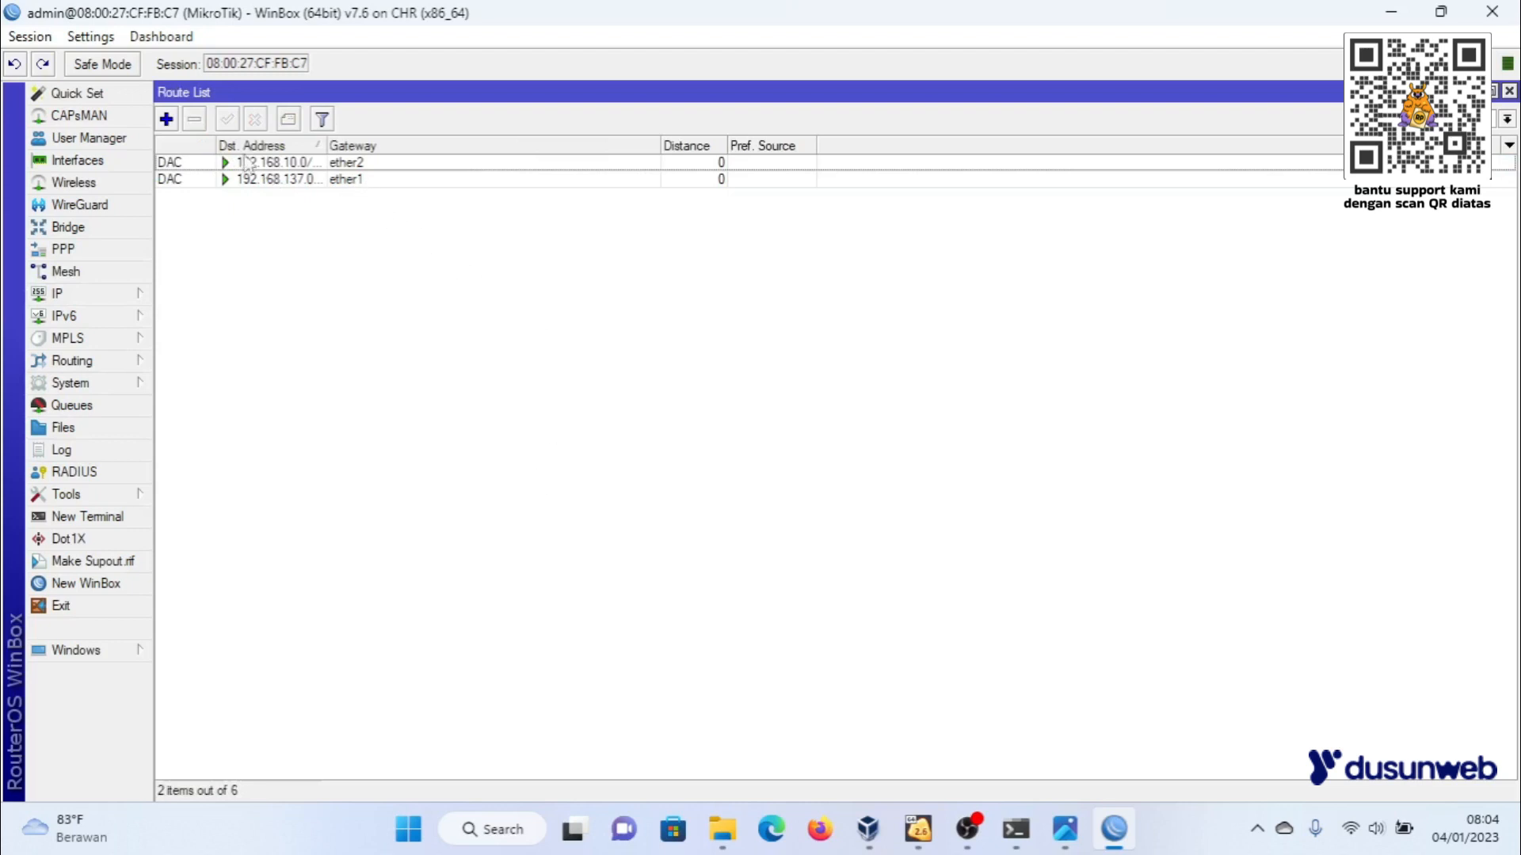
left_click(167, 119)
left_click(803, 274)
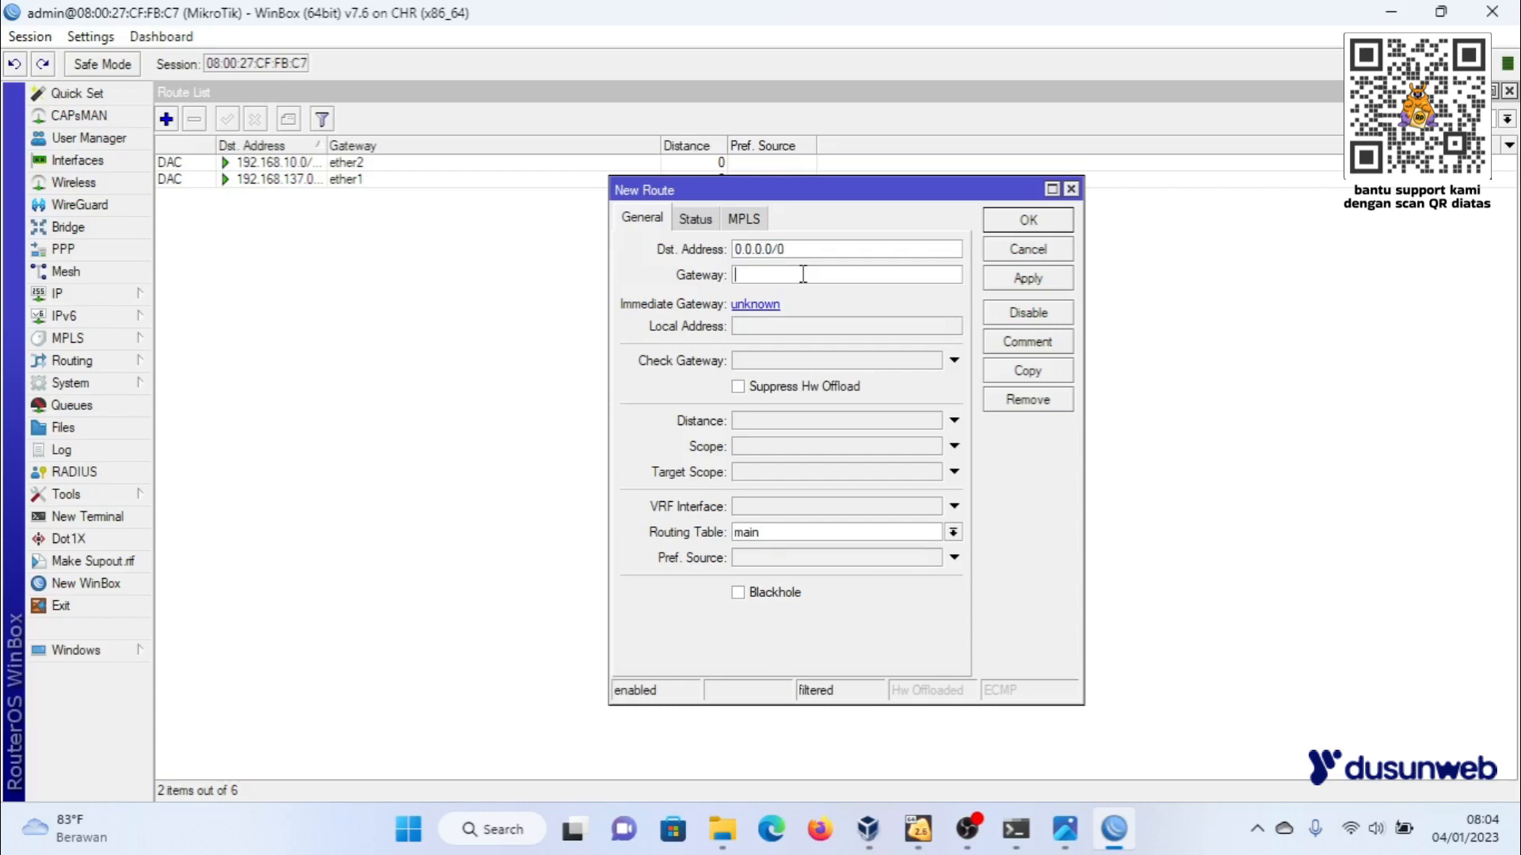
type("192.168.137.1")
left_click(1040, 286)
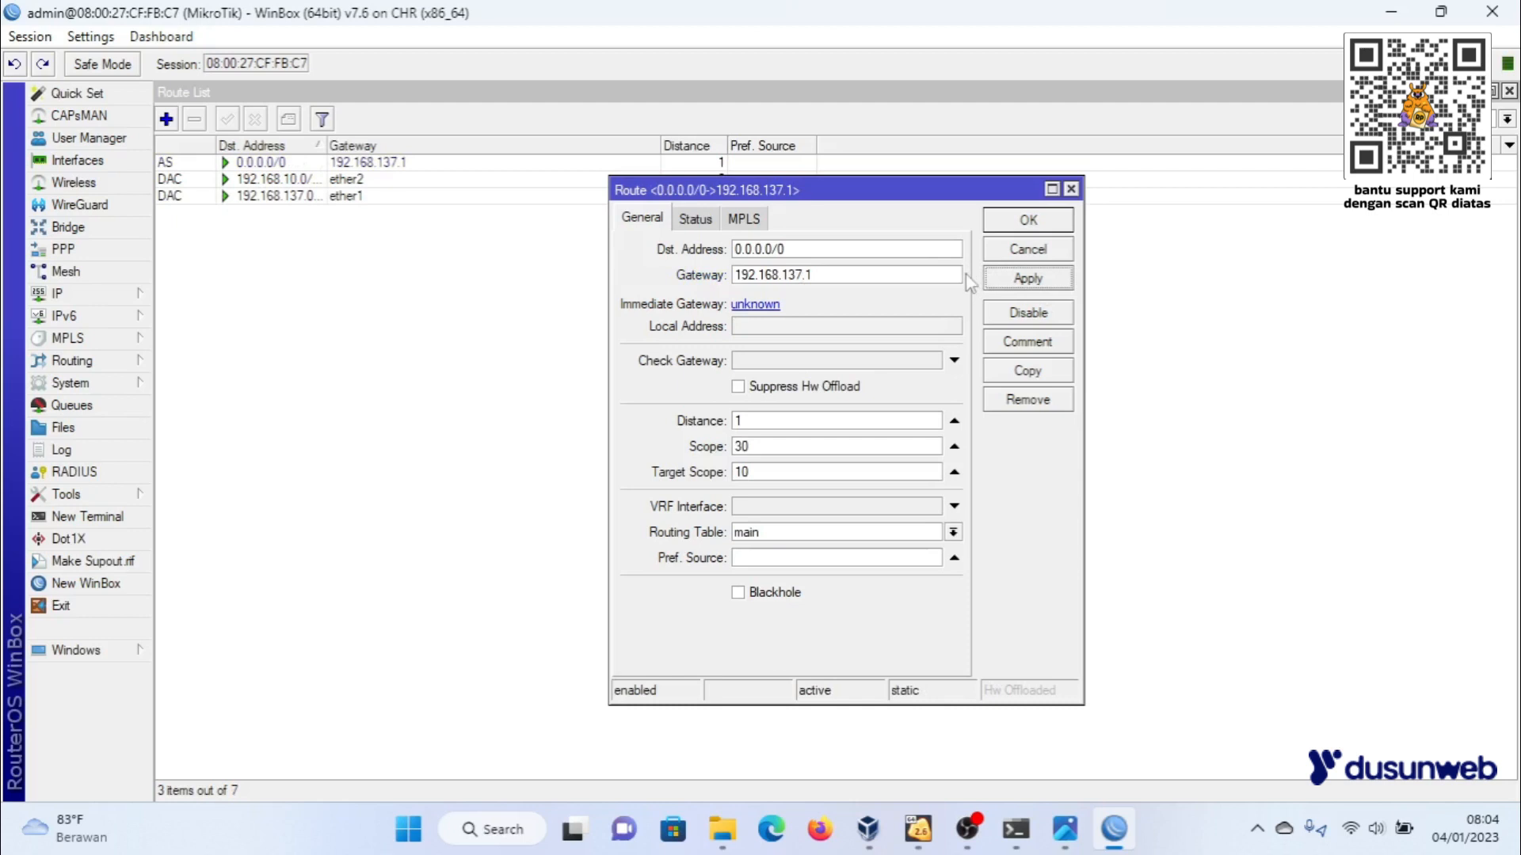
left_click(1015, 221)
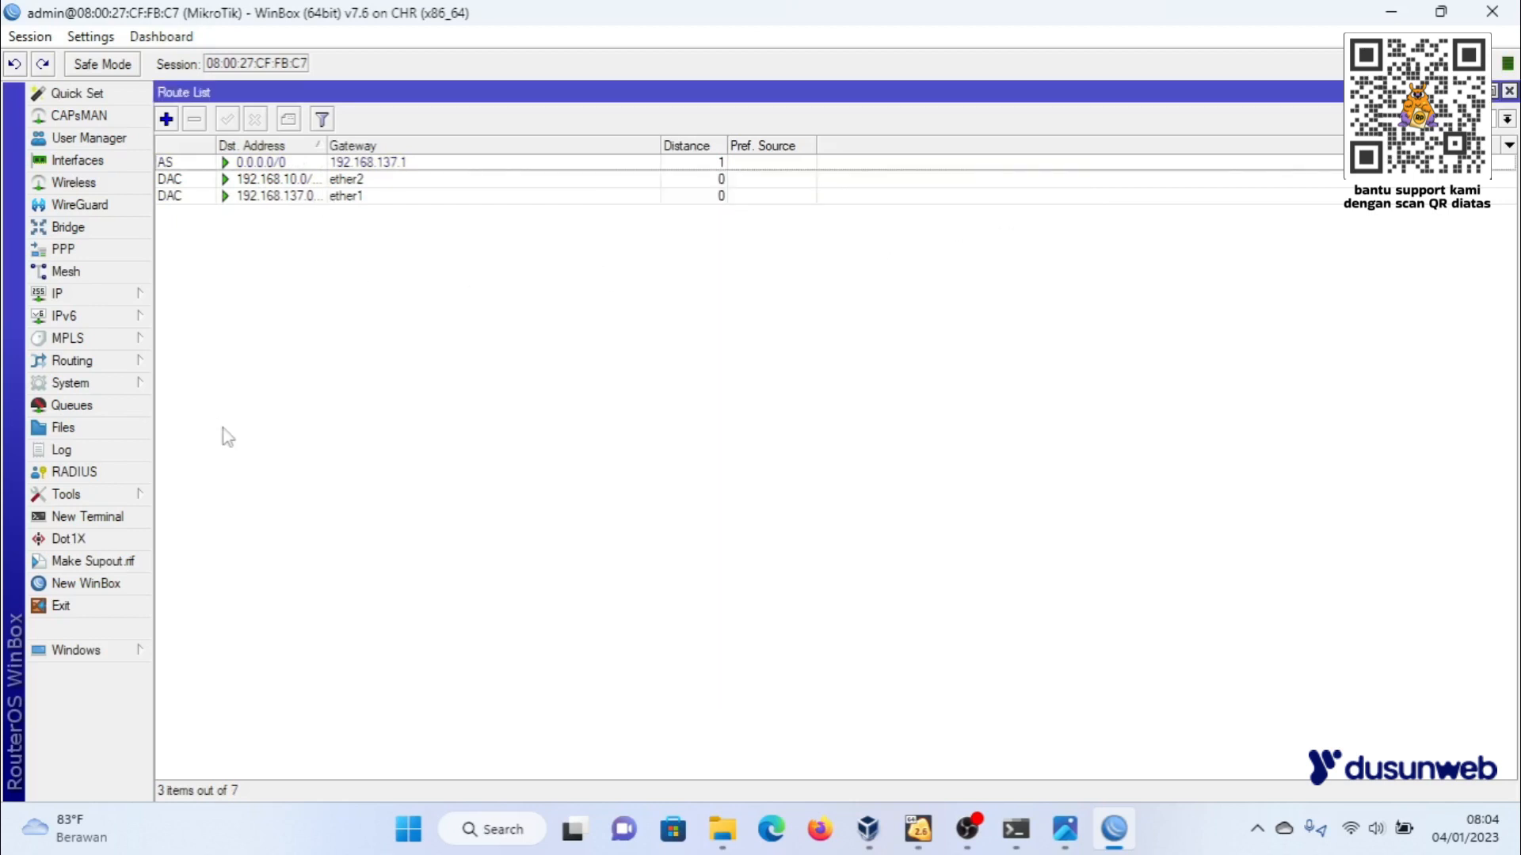
- Test internet access by pinging google.com from a router terminal, and close the terminal
left_click(100, 519)
type("pin")
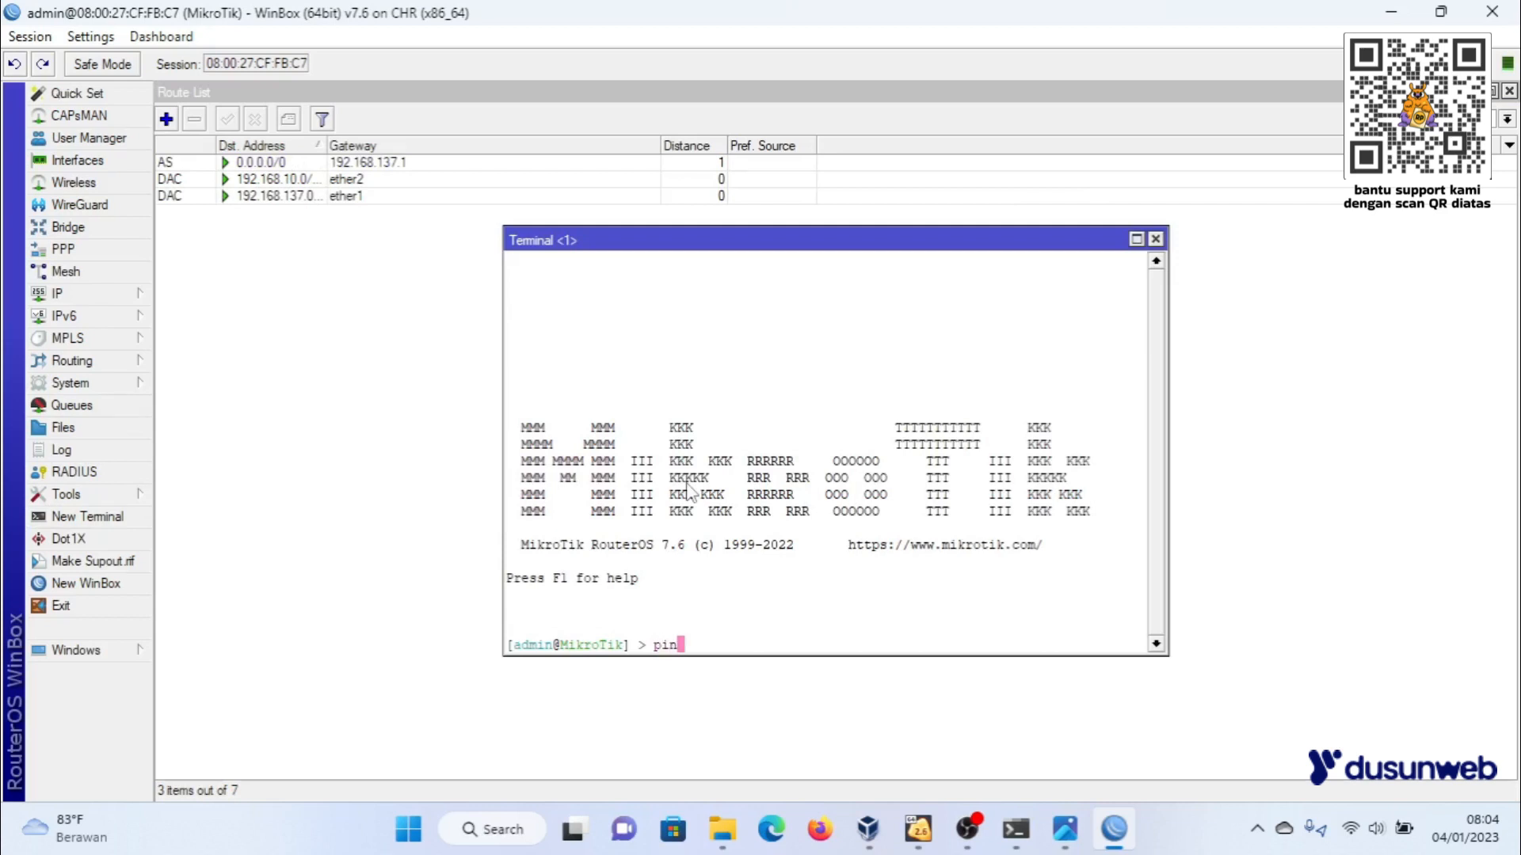
type("g google.com")
key("Return")
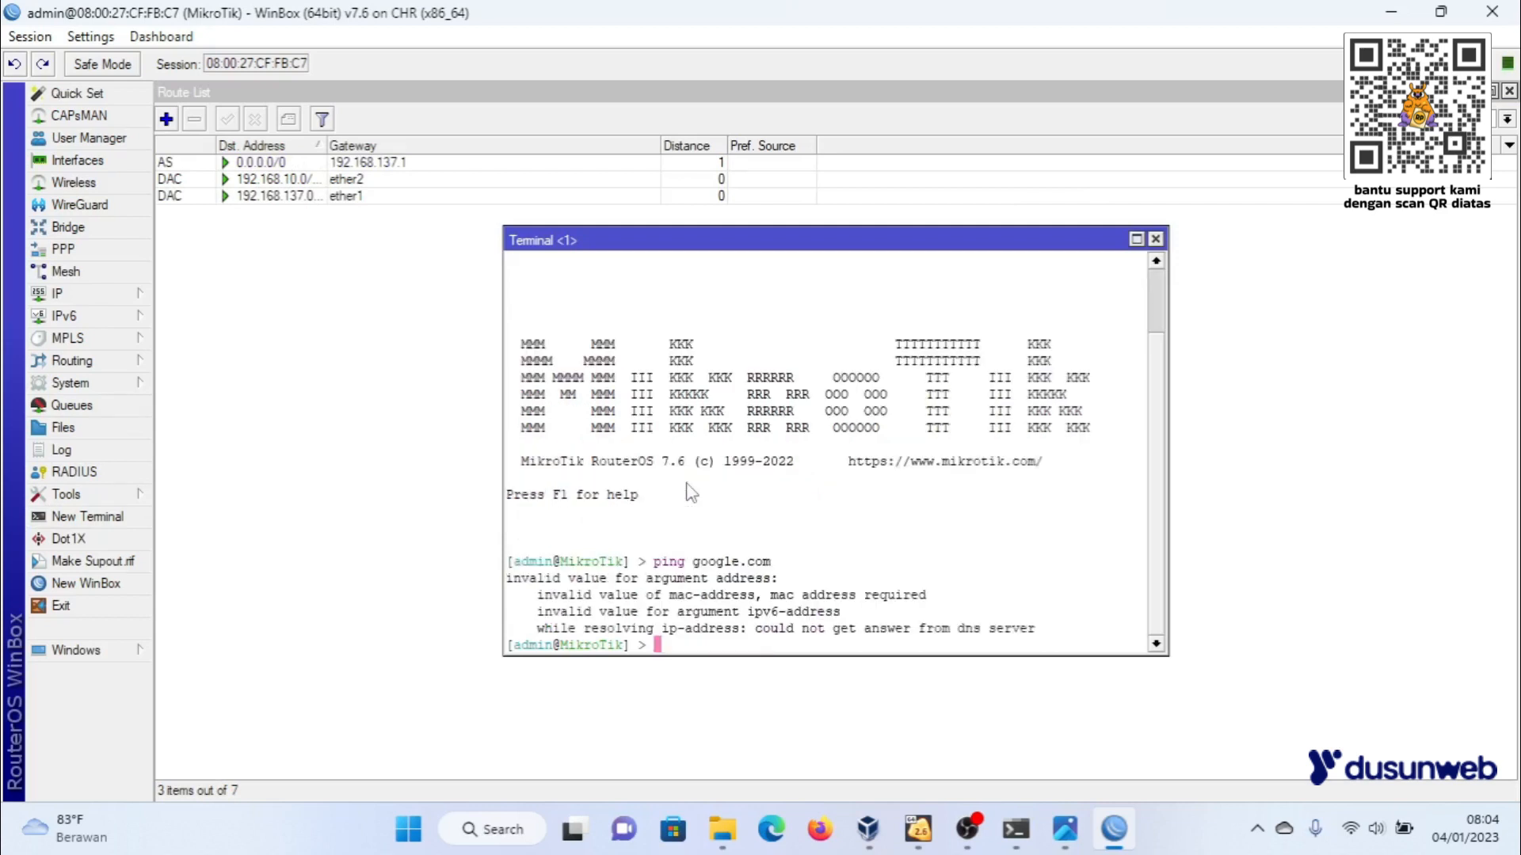
left_click(1155, 239)
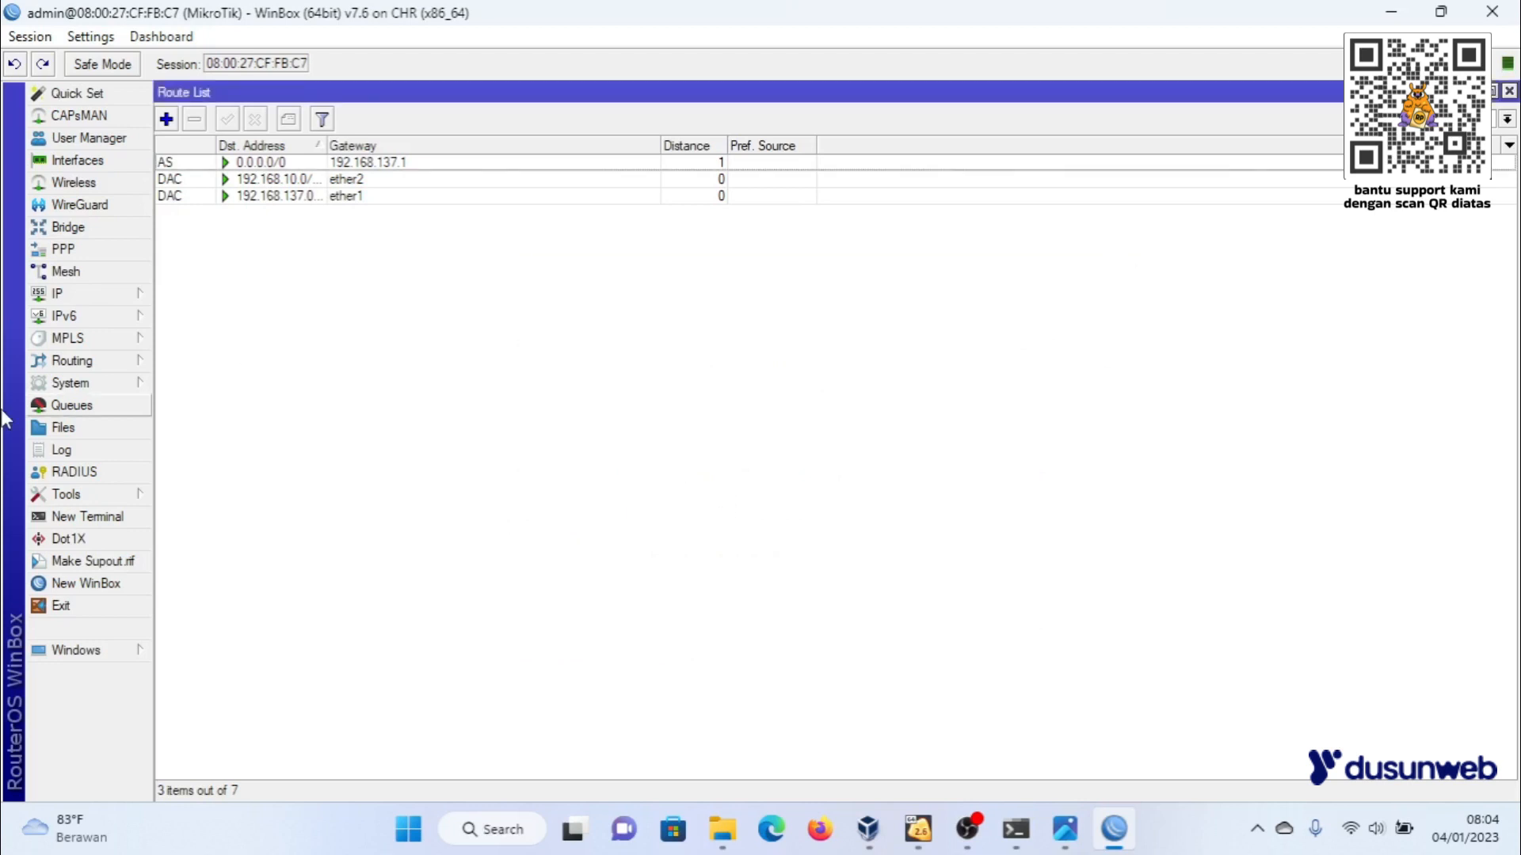
- Enter the upstream DNS server's IP address in the router's DNS settings and apply it
left_click(65, 295)
left_click(184, 341)
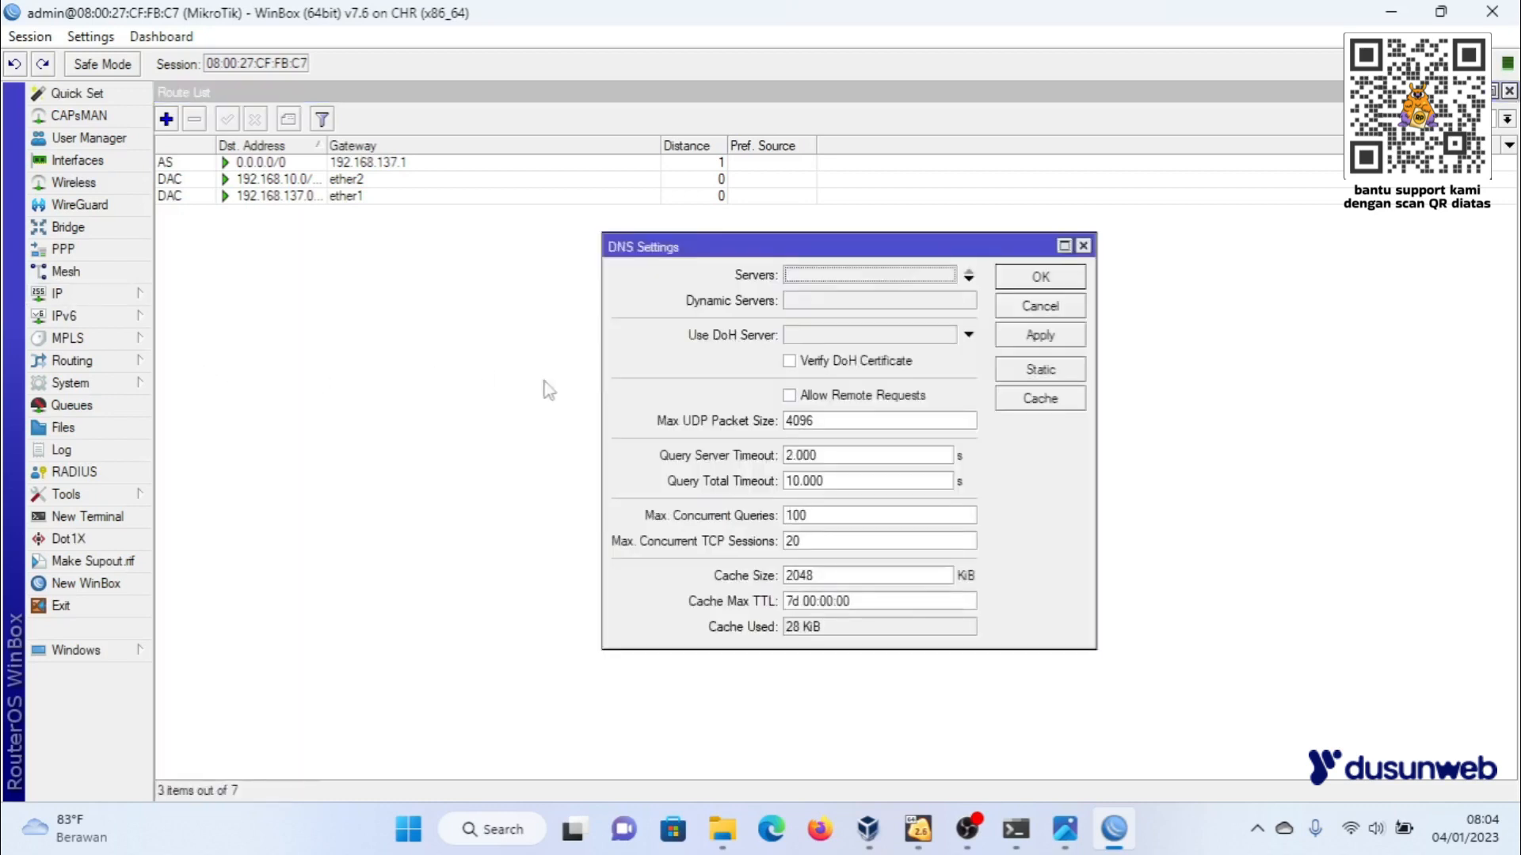
left_click(826, 282)
type("192.168")
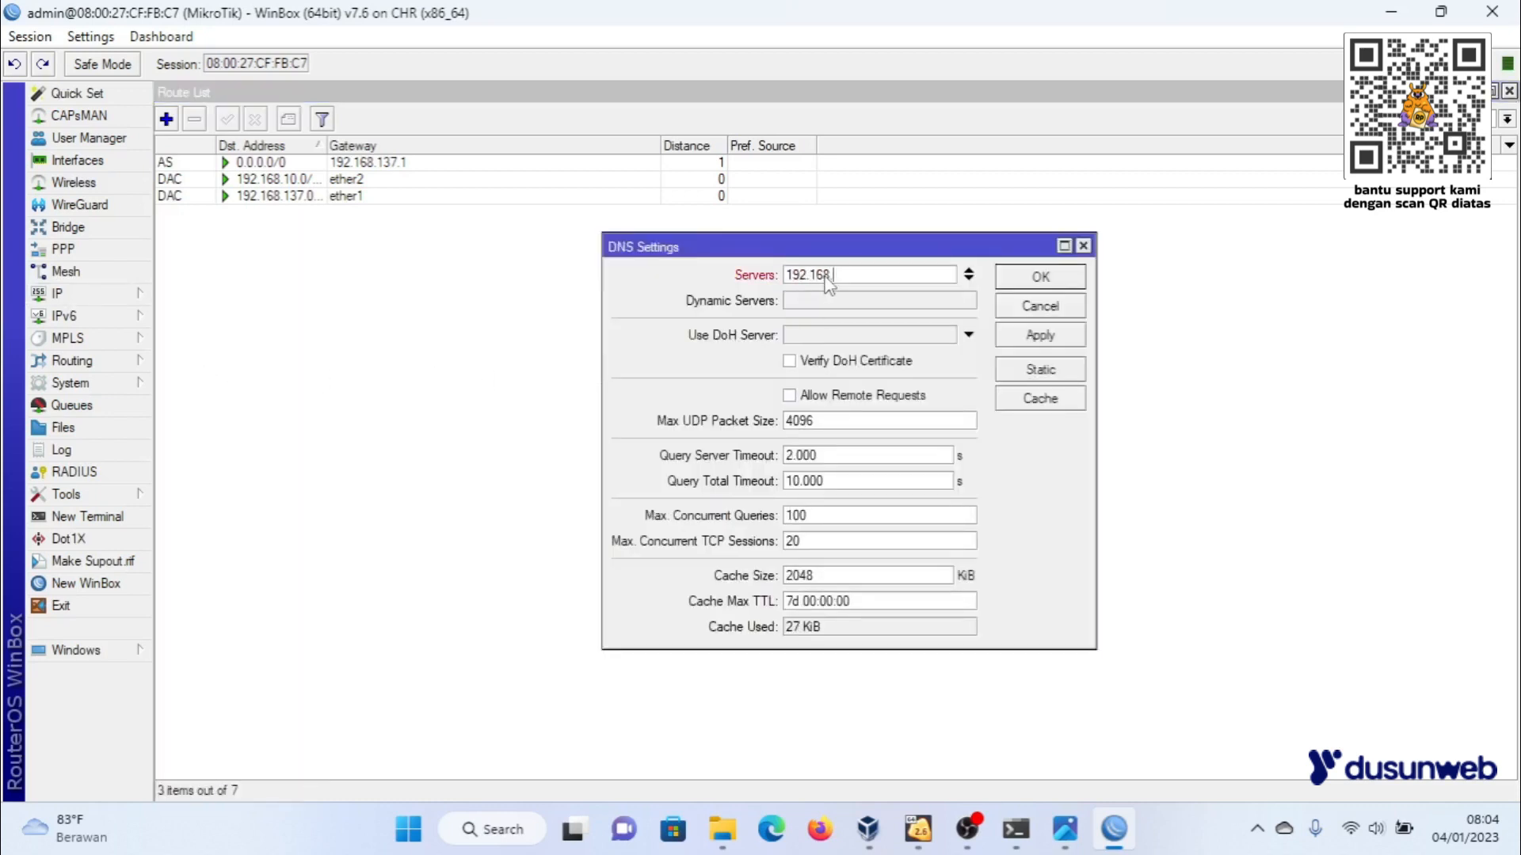
type(".13")
left_click(1056, 334)
left_click(1041, 277)
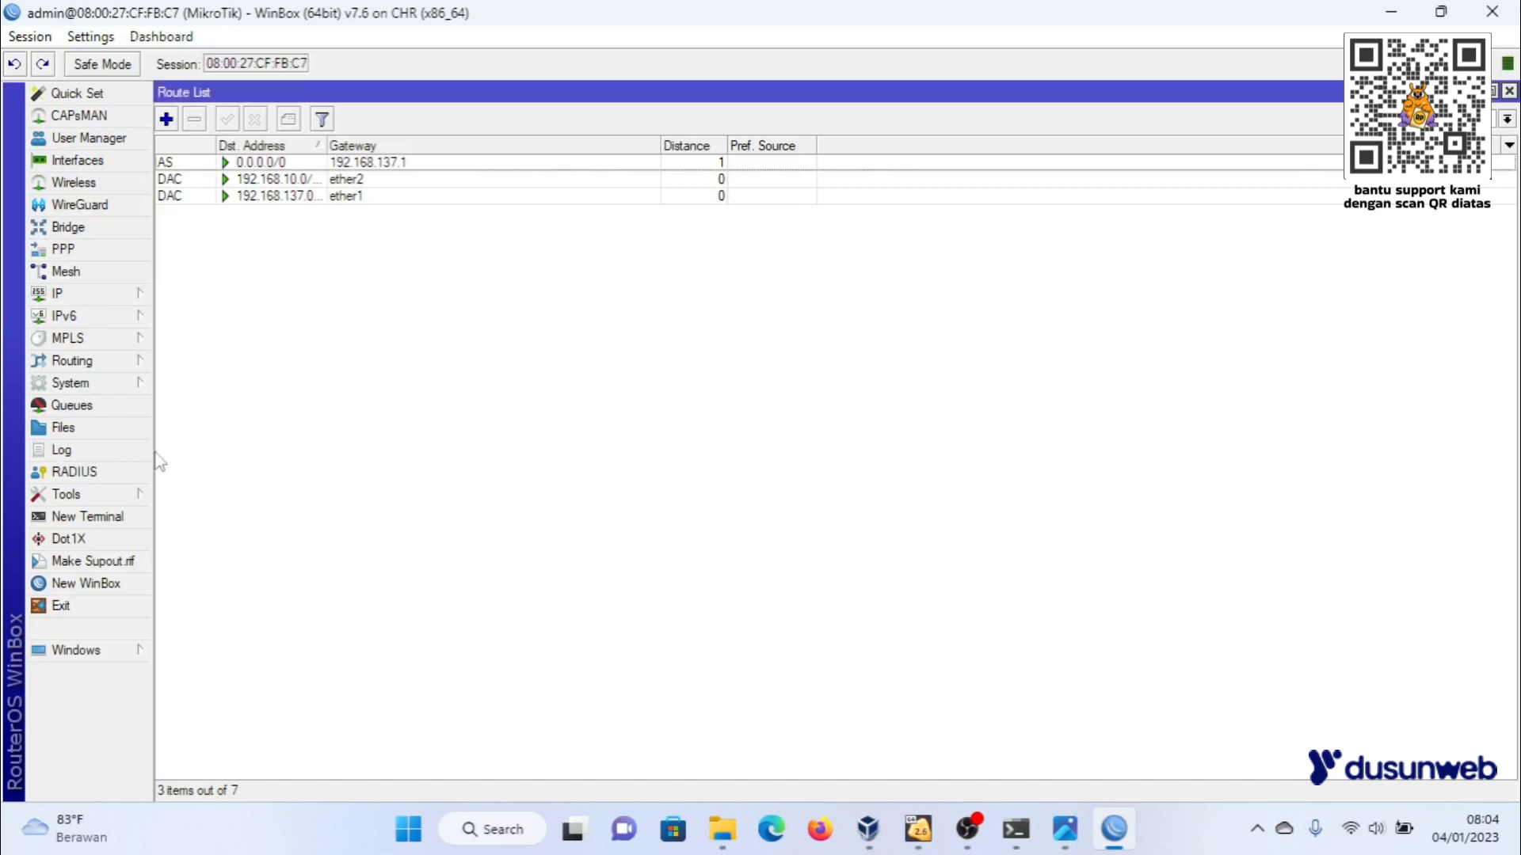
- Ping google.com from a new terminal to retest name resolution, stop the ping and close the terminal
left_click(87, 517)
type("ping ")
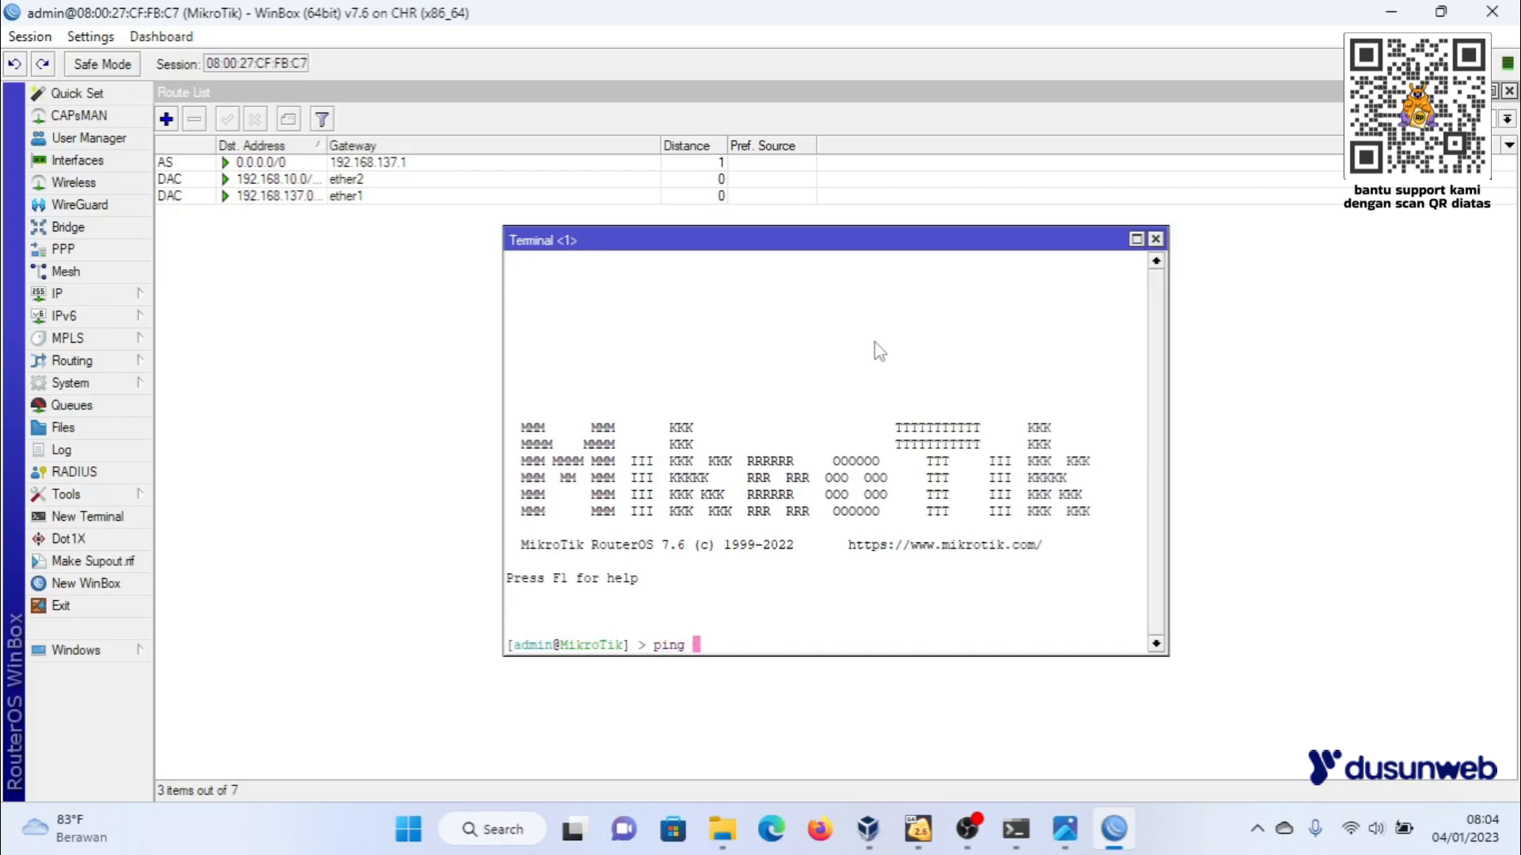
type("google.com")
key("Return")
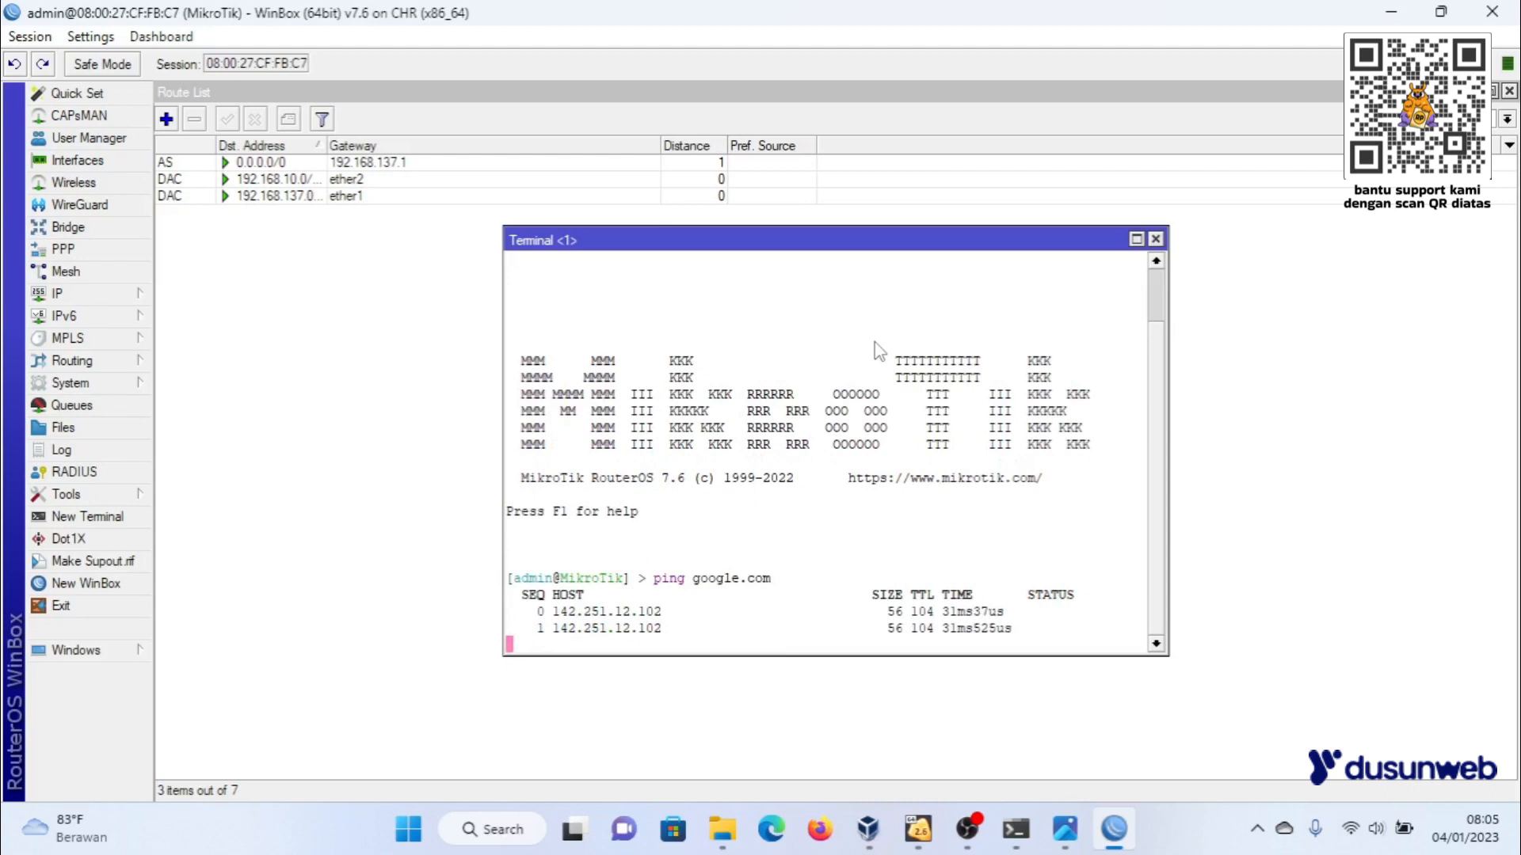
key("ctrl+c")
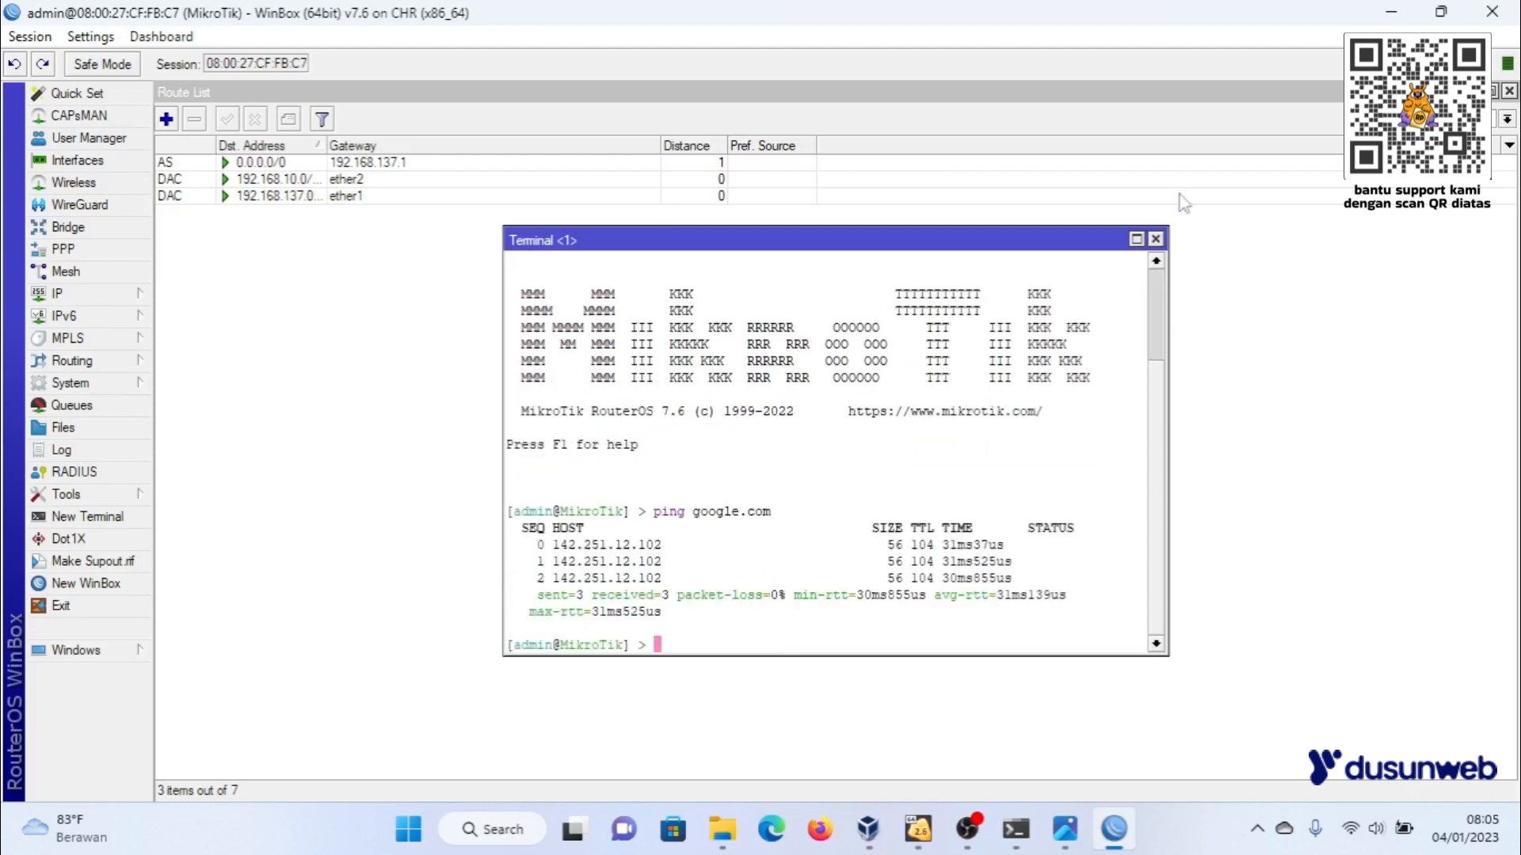
left_click(1156, 238)
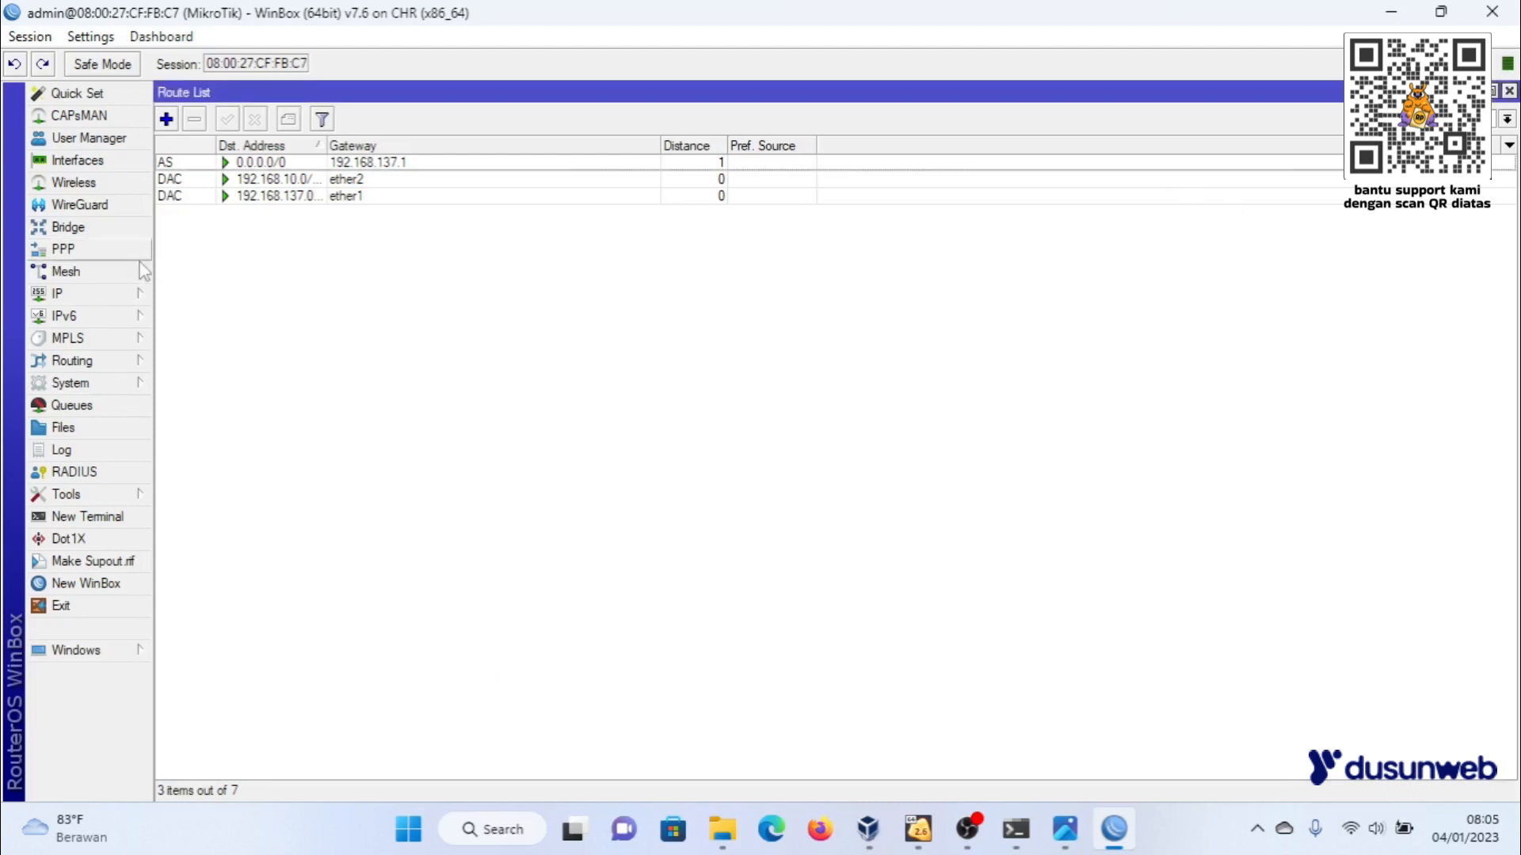
- Add a firewall NAT rule in the srcnat chain with out interface ether1 and action masquerade, and close the firewall window
left_click(107, 294)
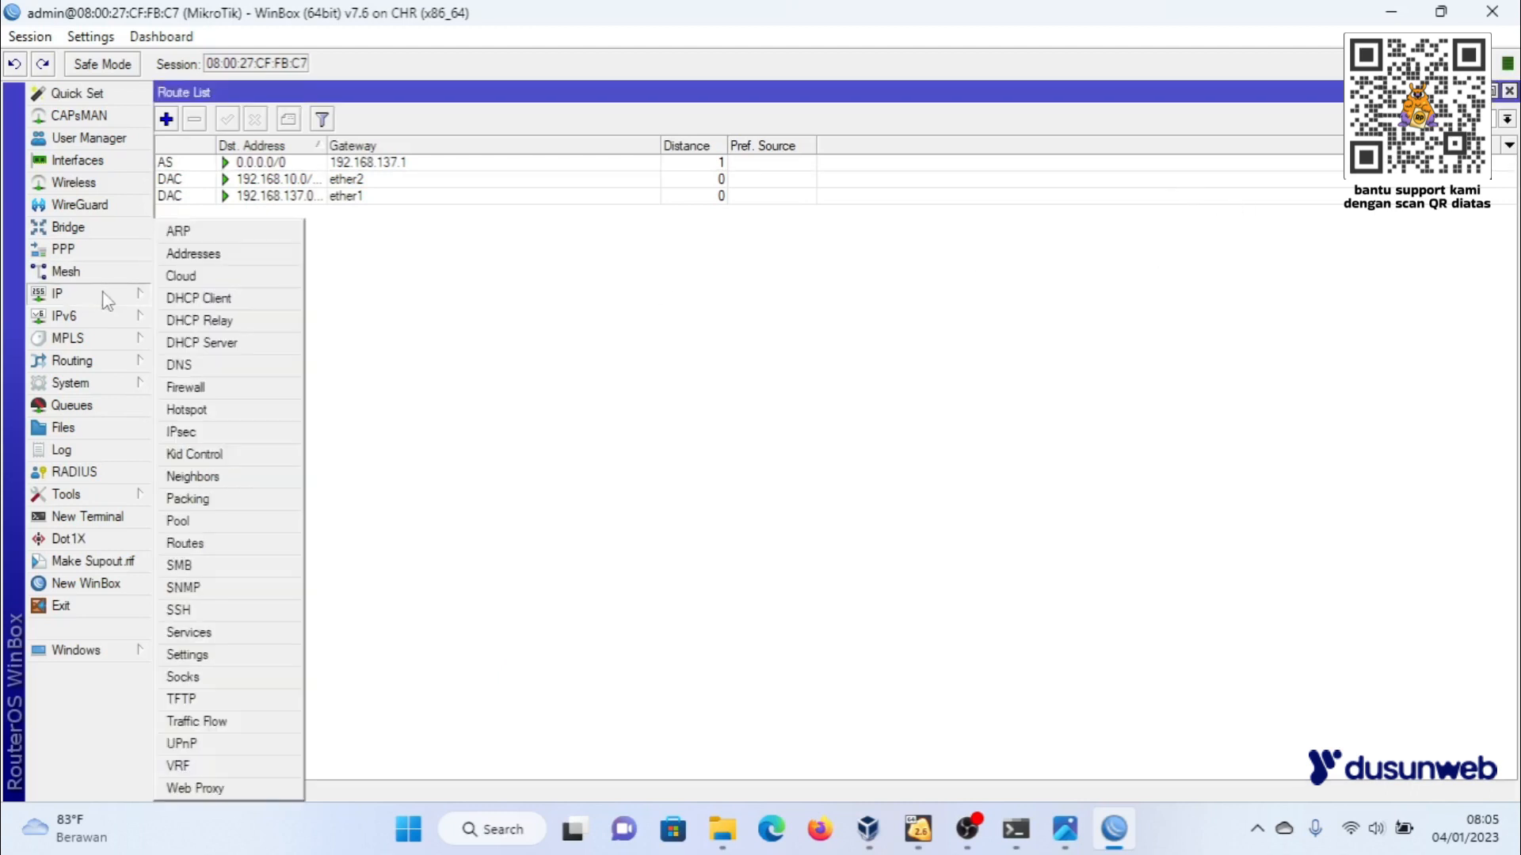
left_click(254, 396)
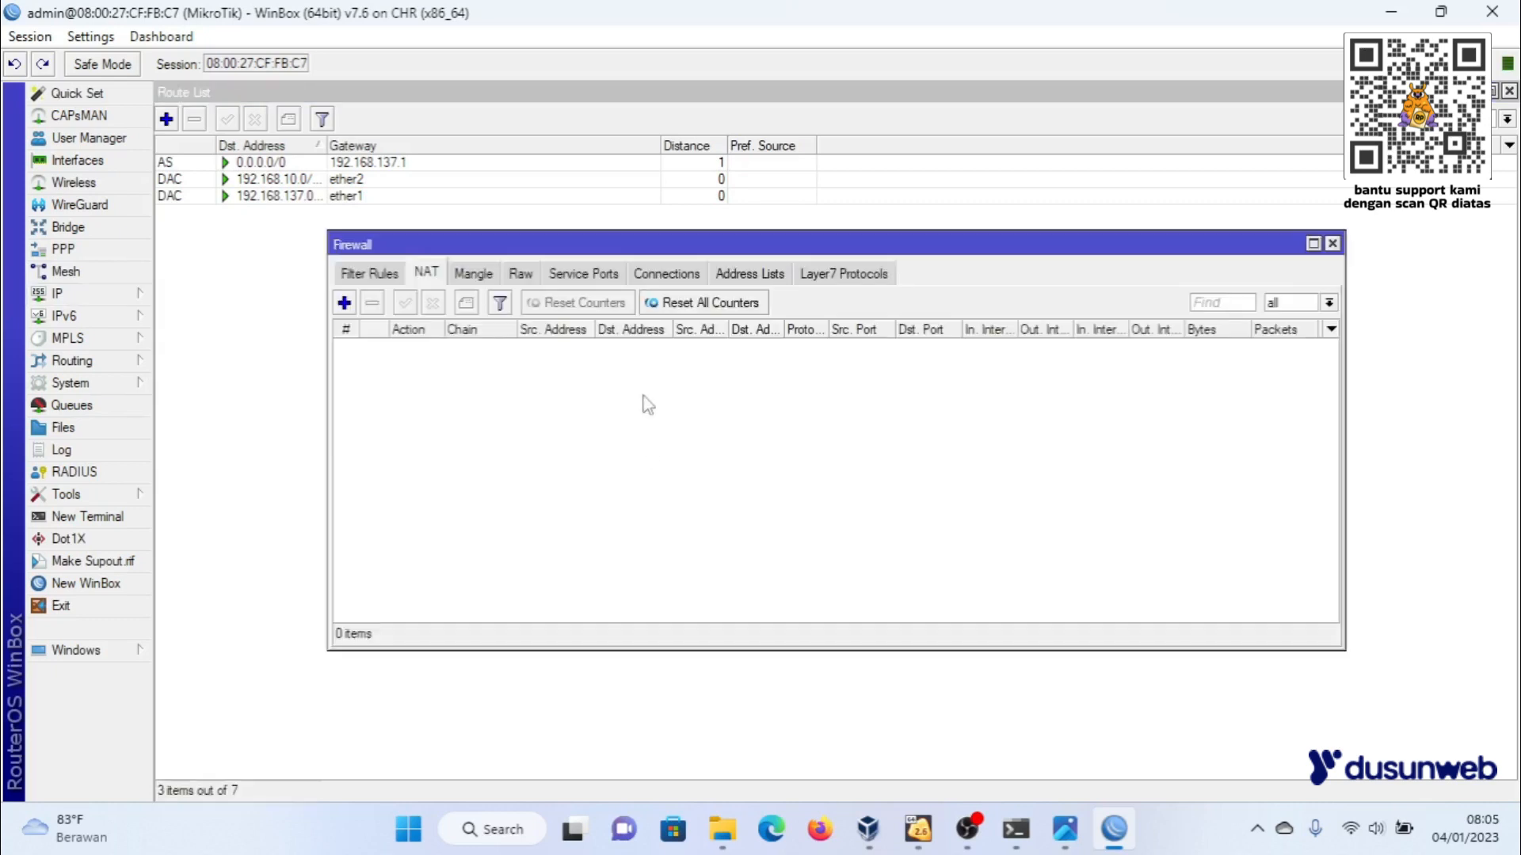
left_click(344, 302)
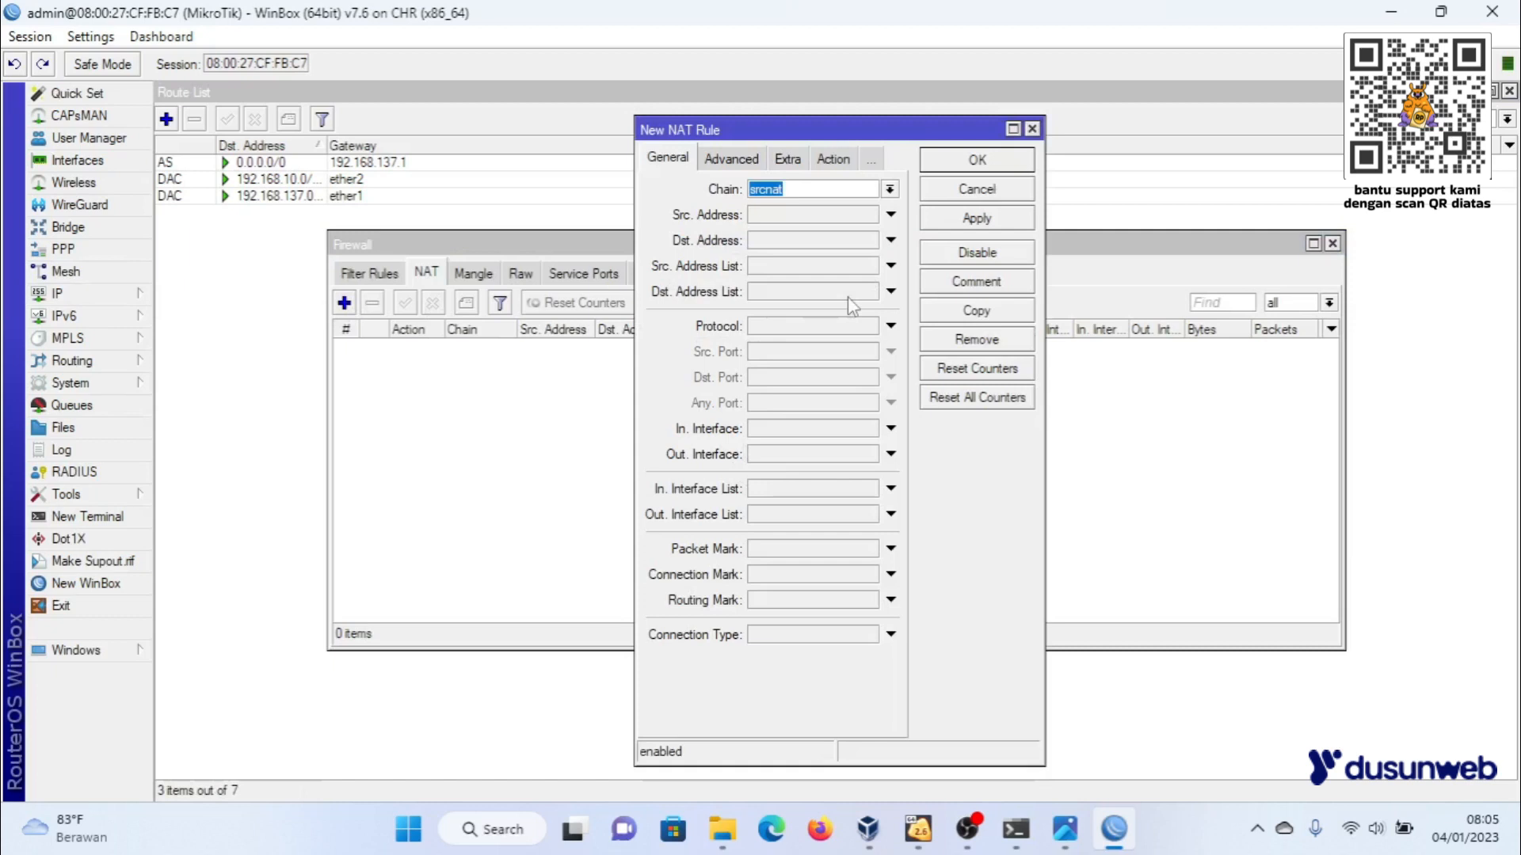
left_click(891, 455)
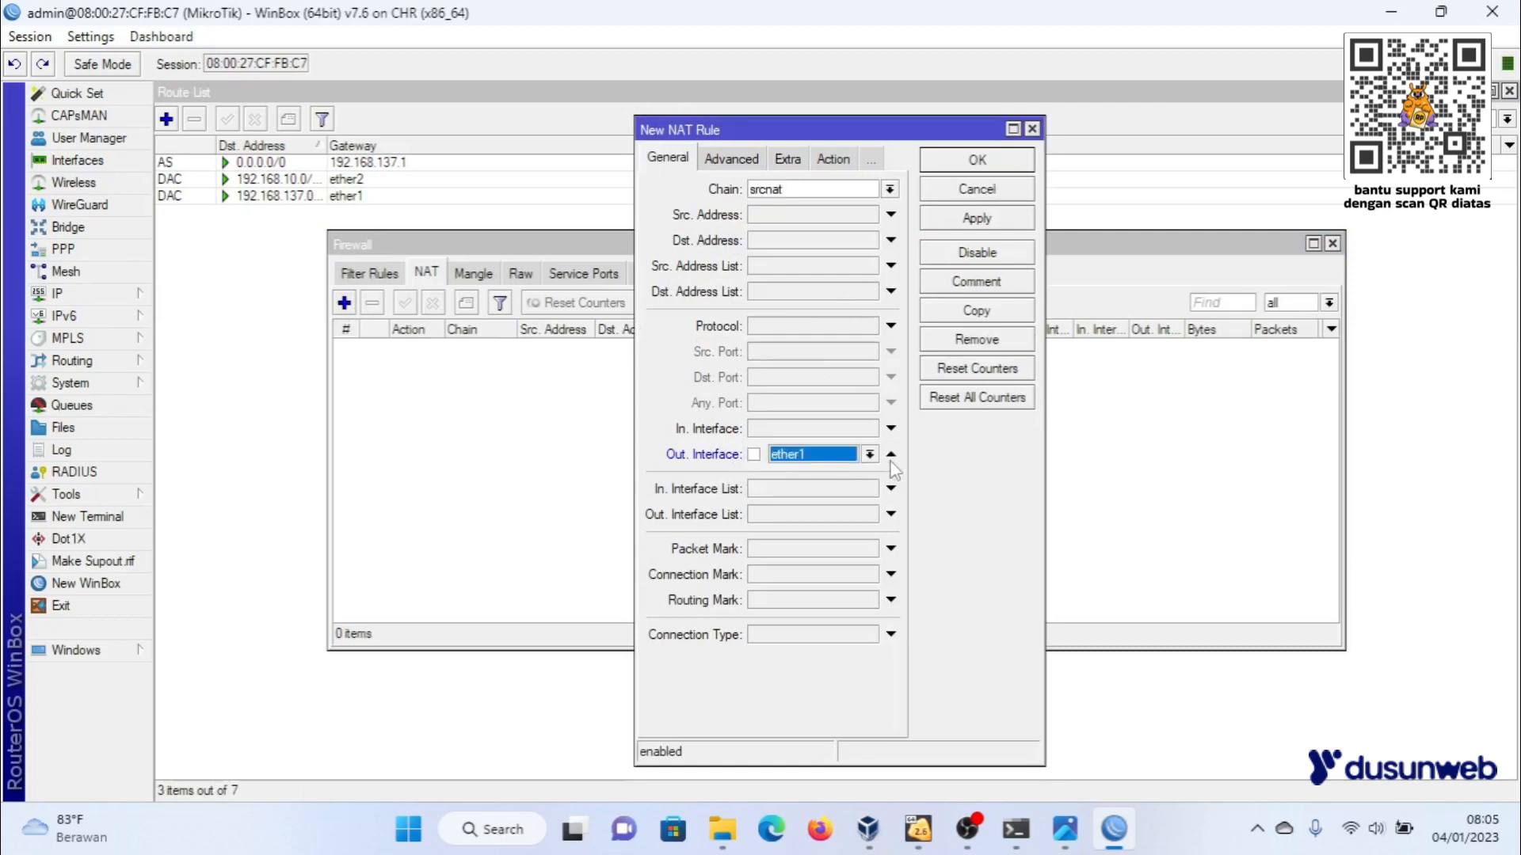
left_click(833, 159)
left_click(791, 191)
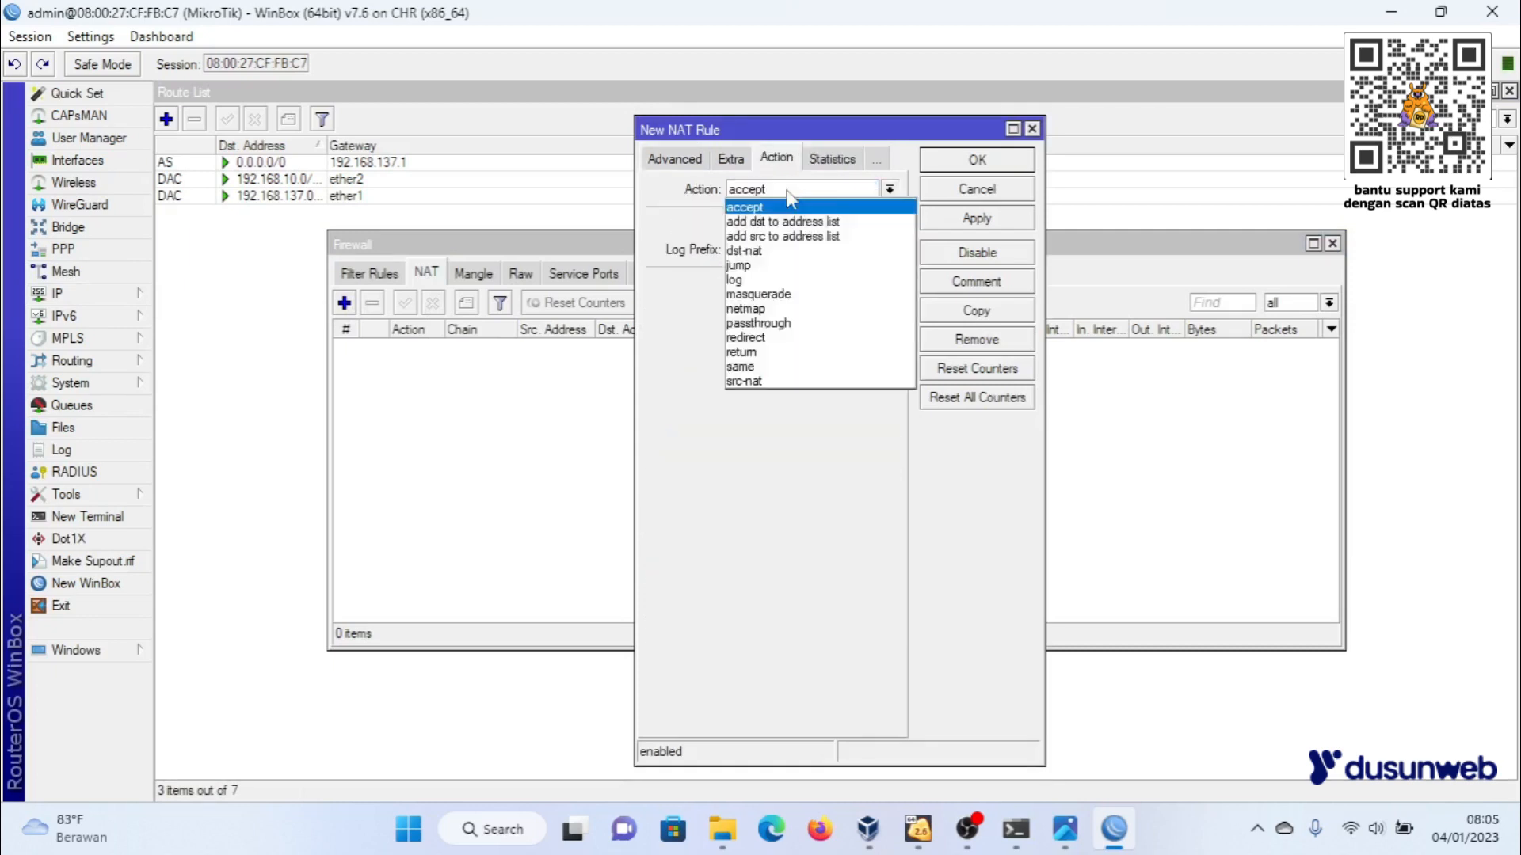
left_click(758, 294)
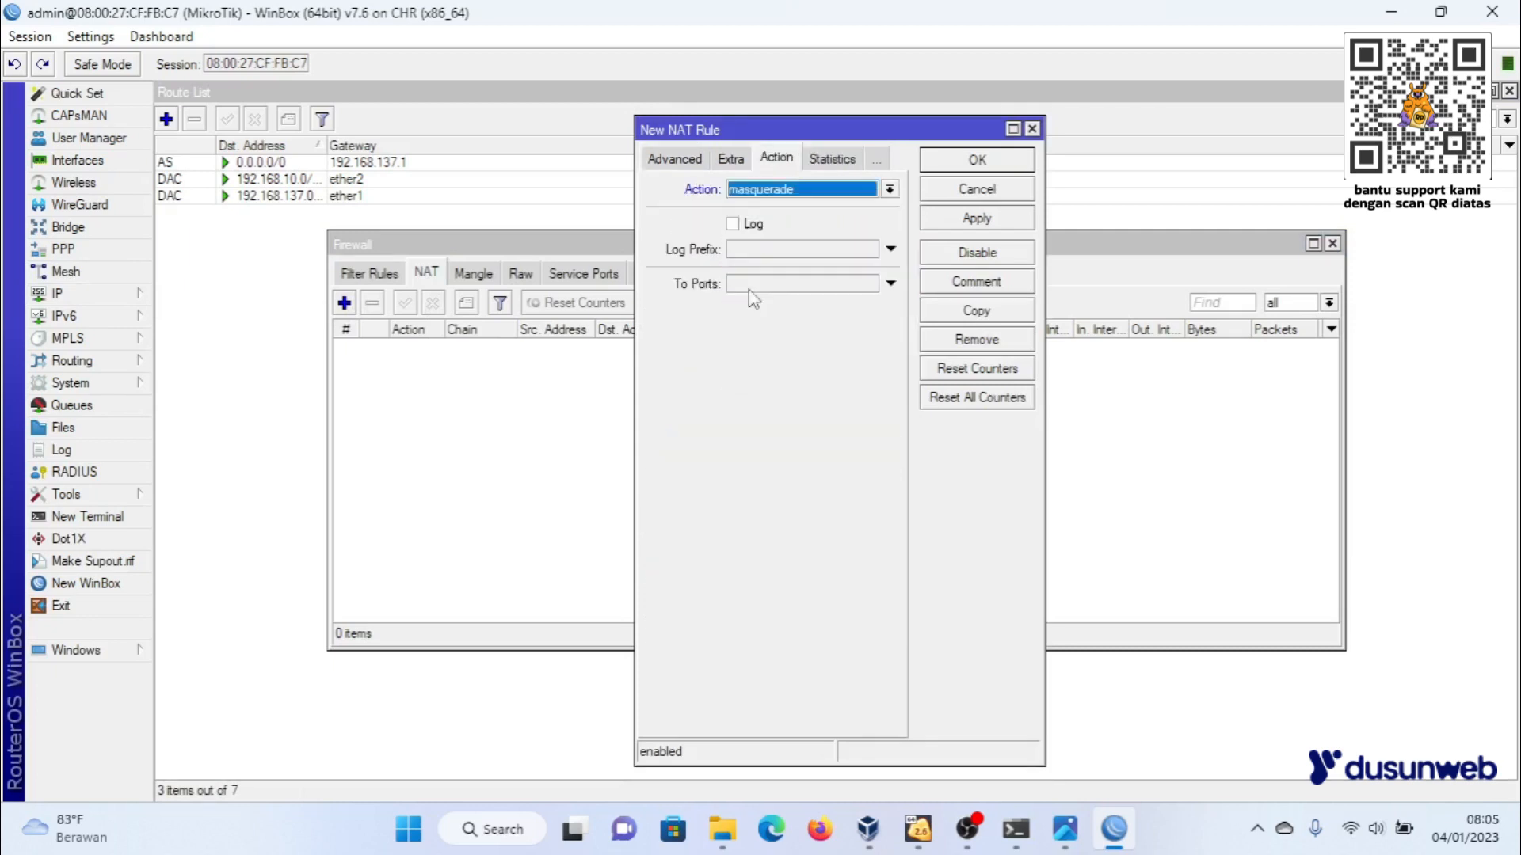
left_click(963, 225)
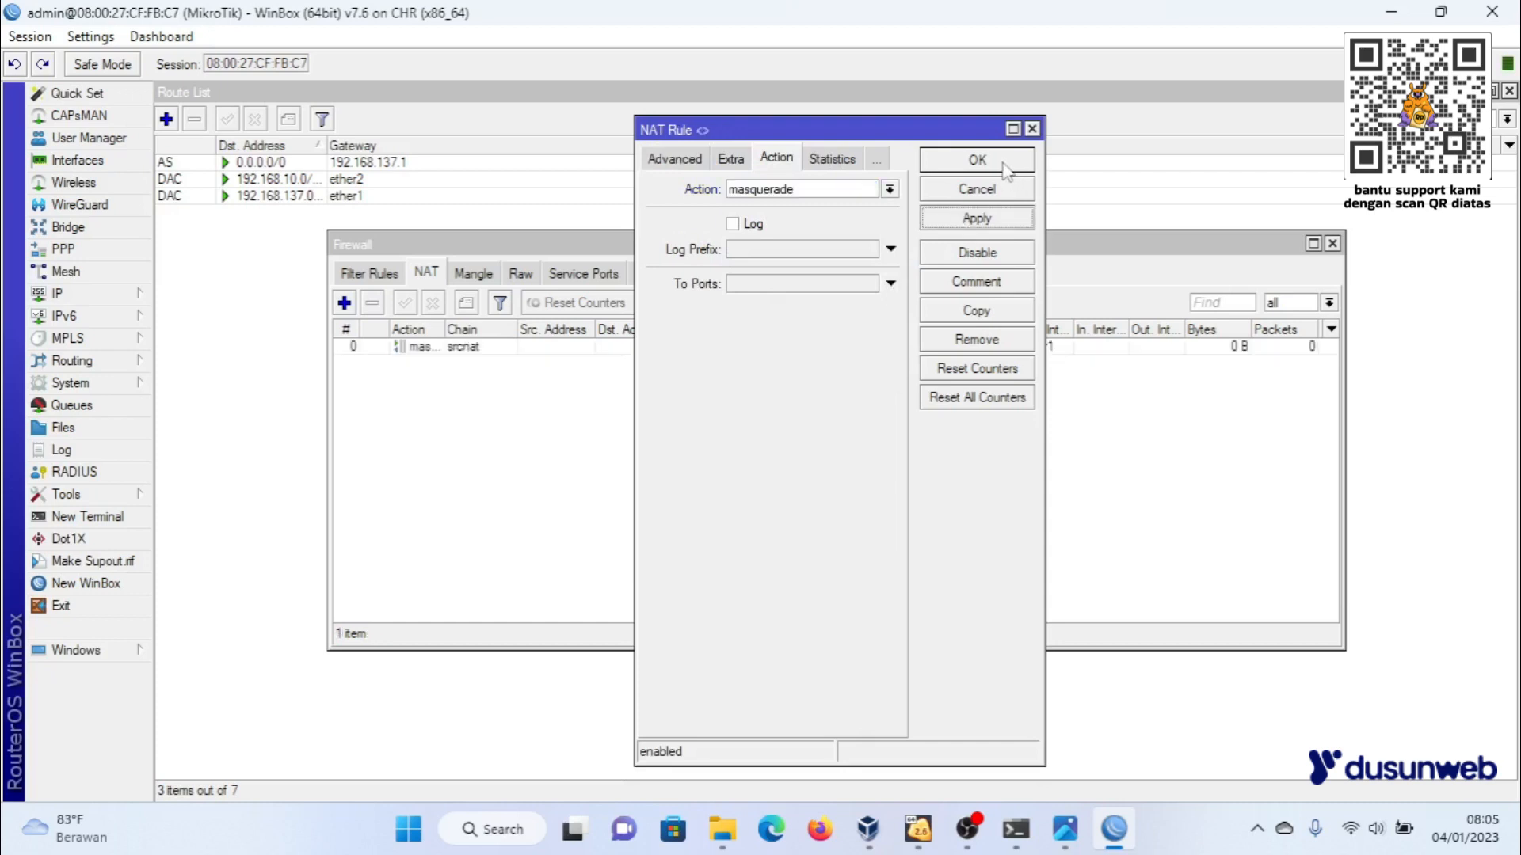
left_click(1005, 165)
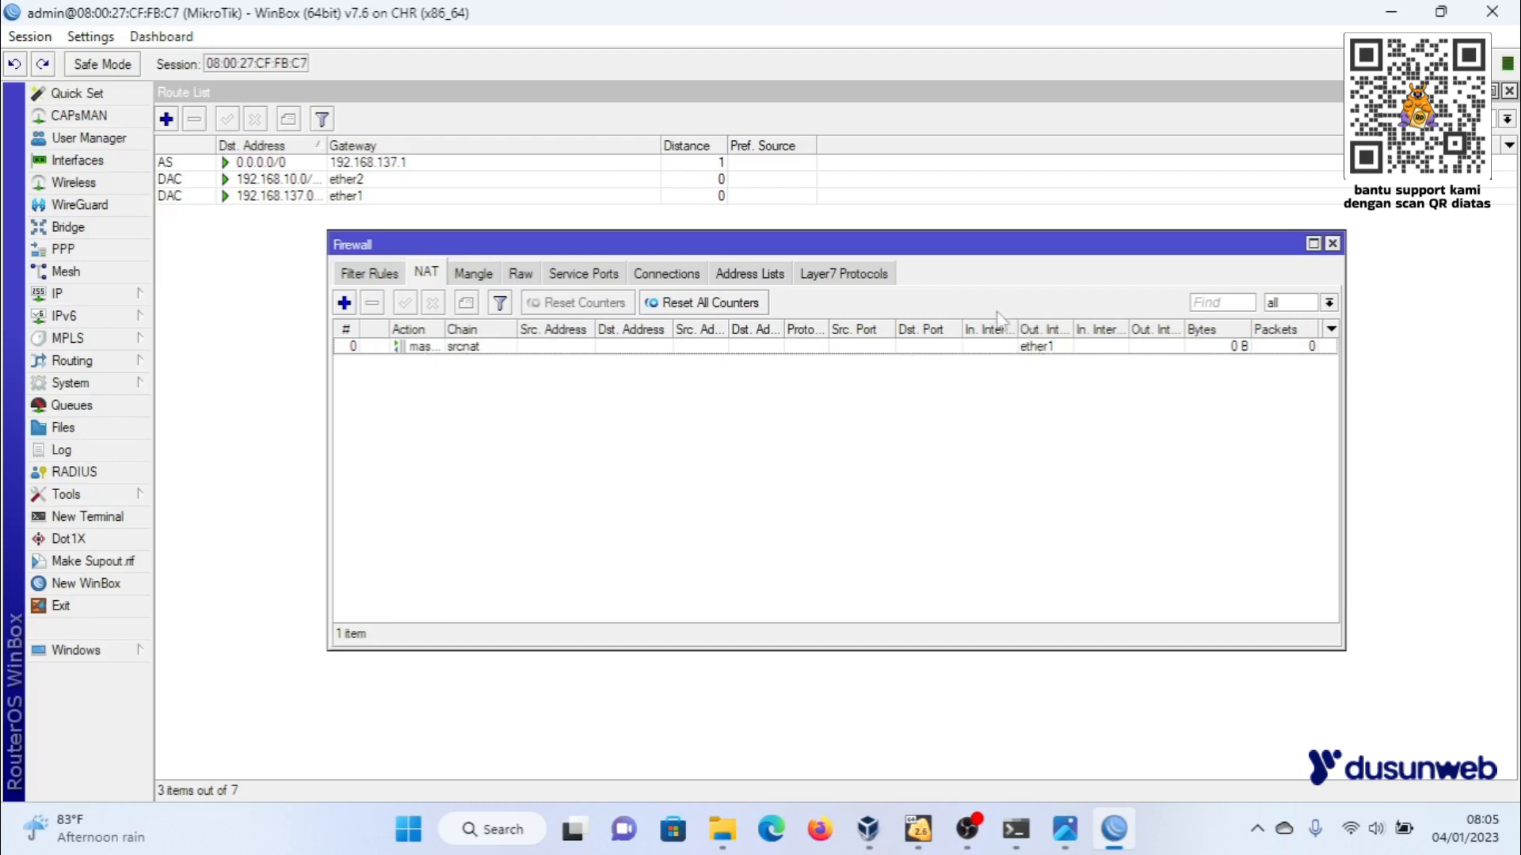
left_click(1333, 244)
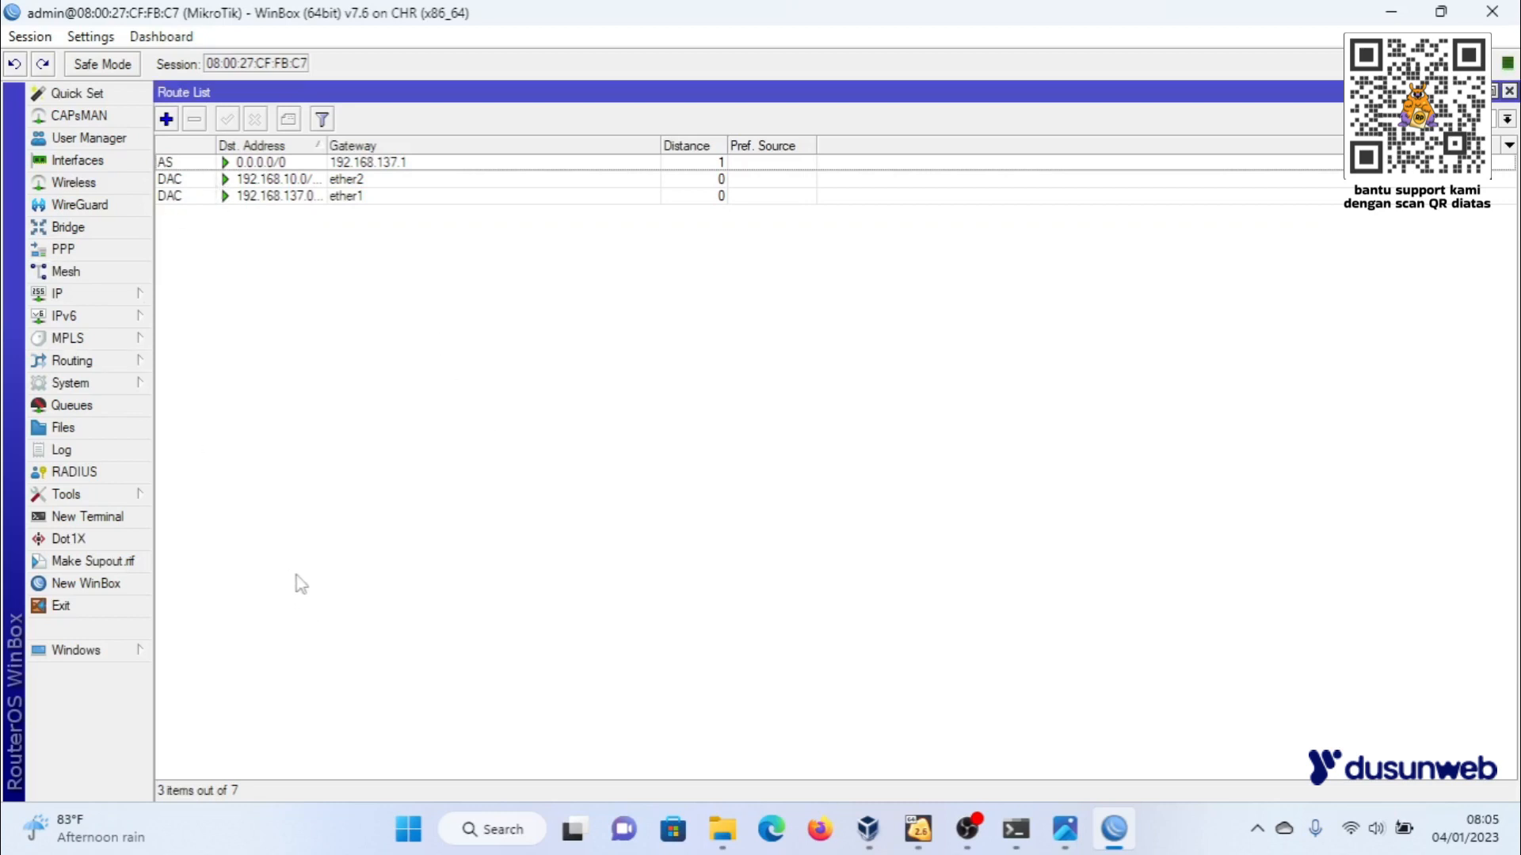
- Switch to VirtualBox Manager, start the Lubuntu virtual machine and dismiss the notifications in its window
left_click(882, 836)
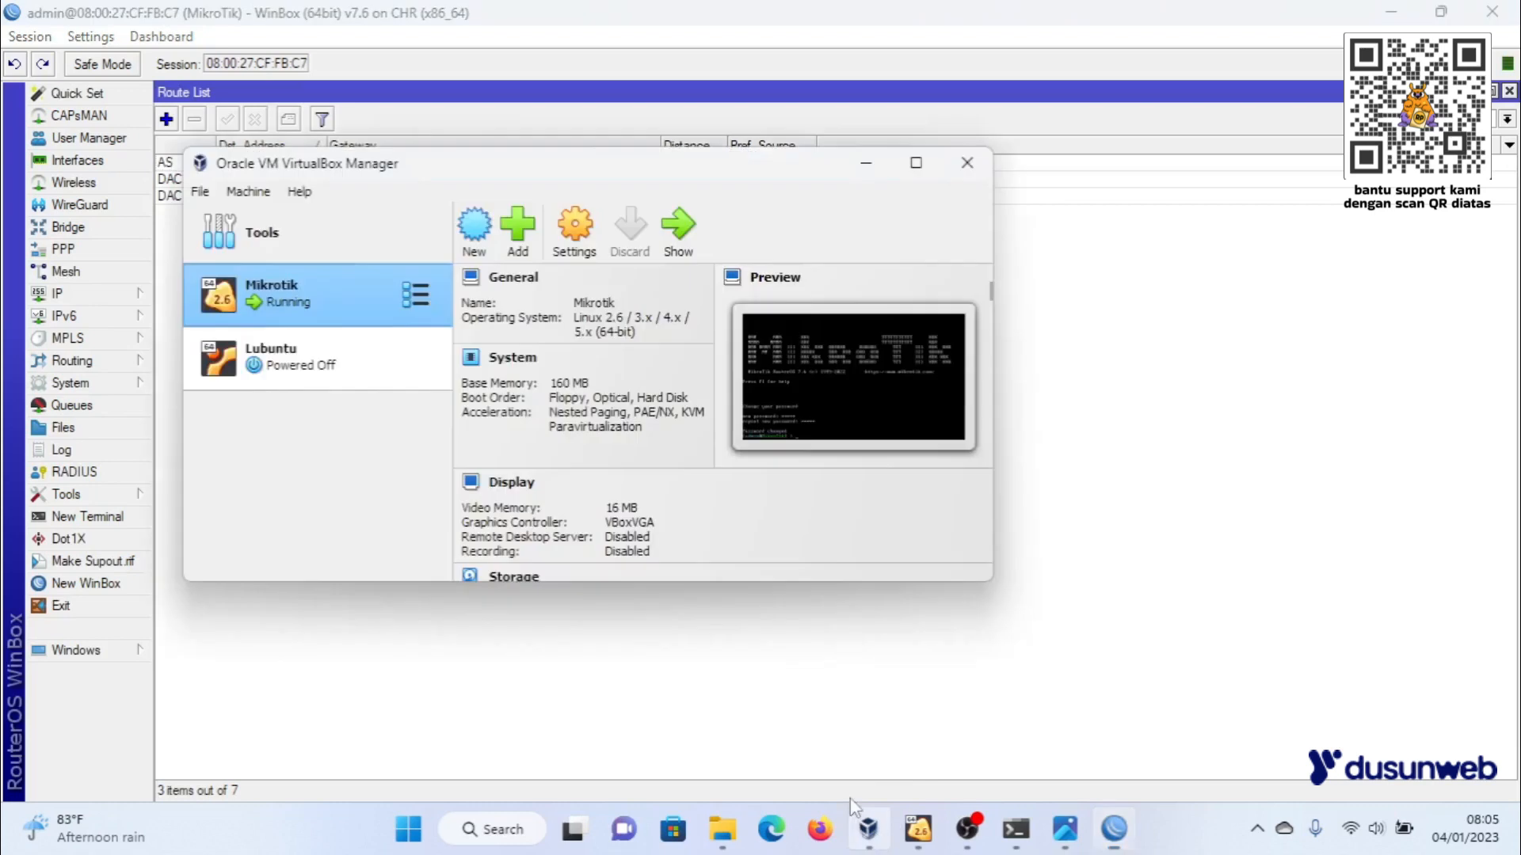
left_click(355, 369)
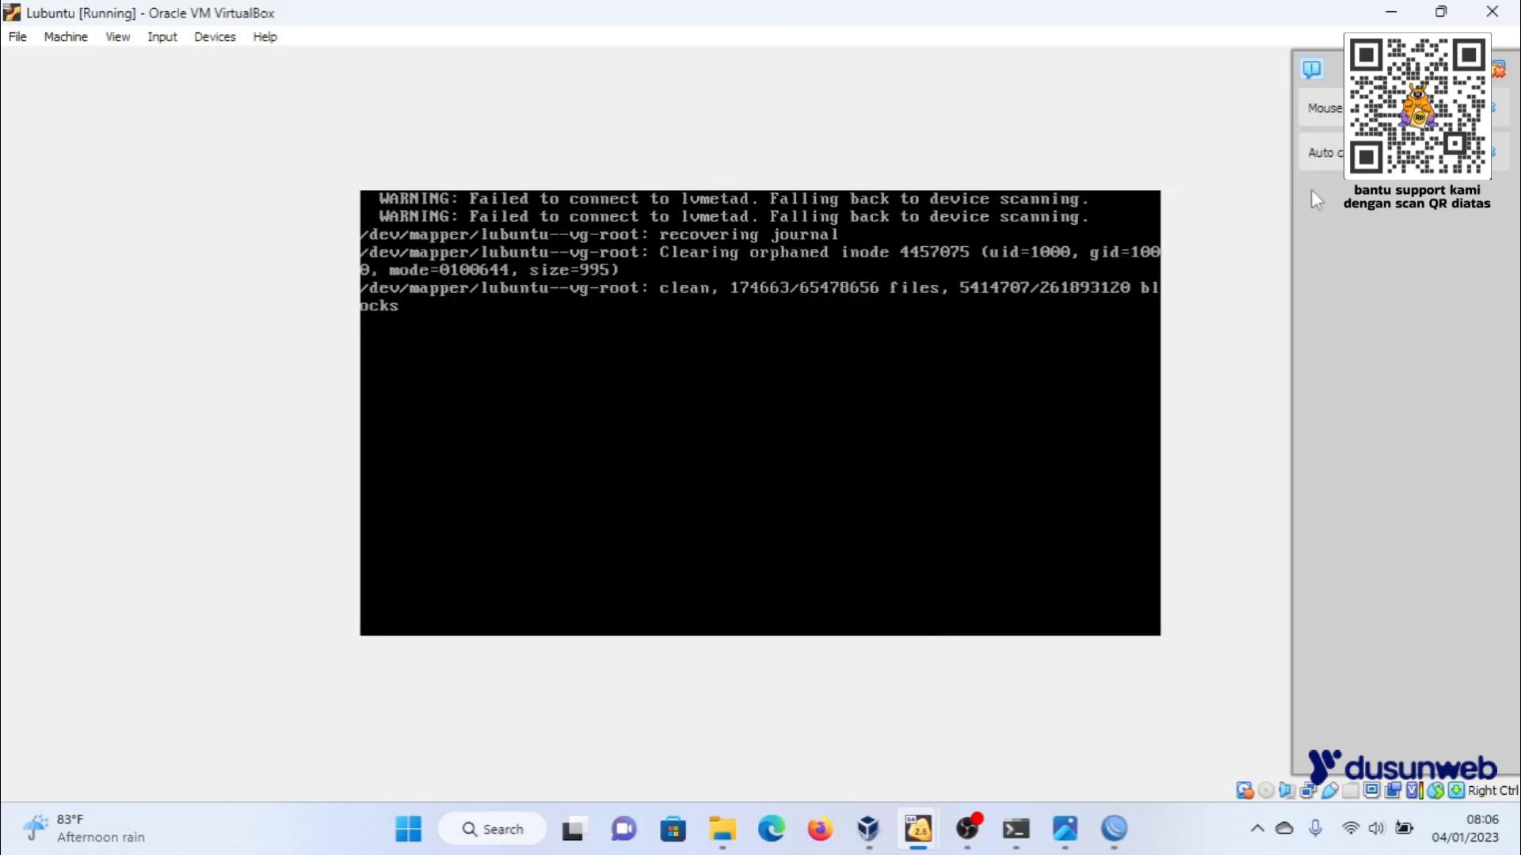
left_click(1493, 108)
left_click(1493, 110)
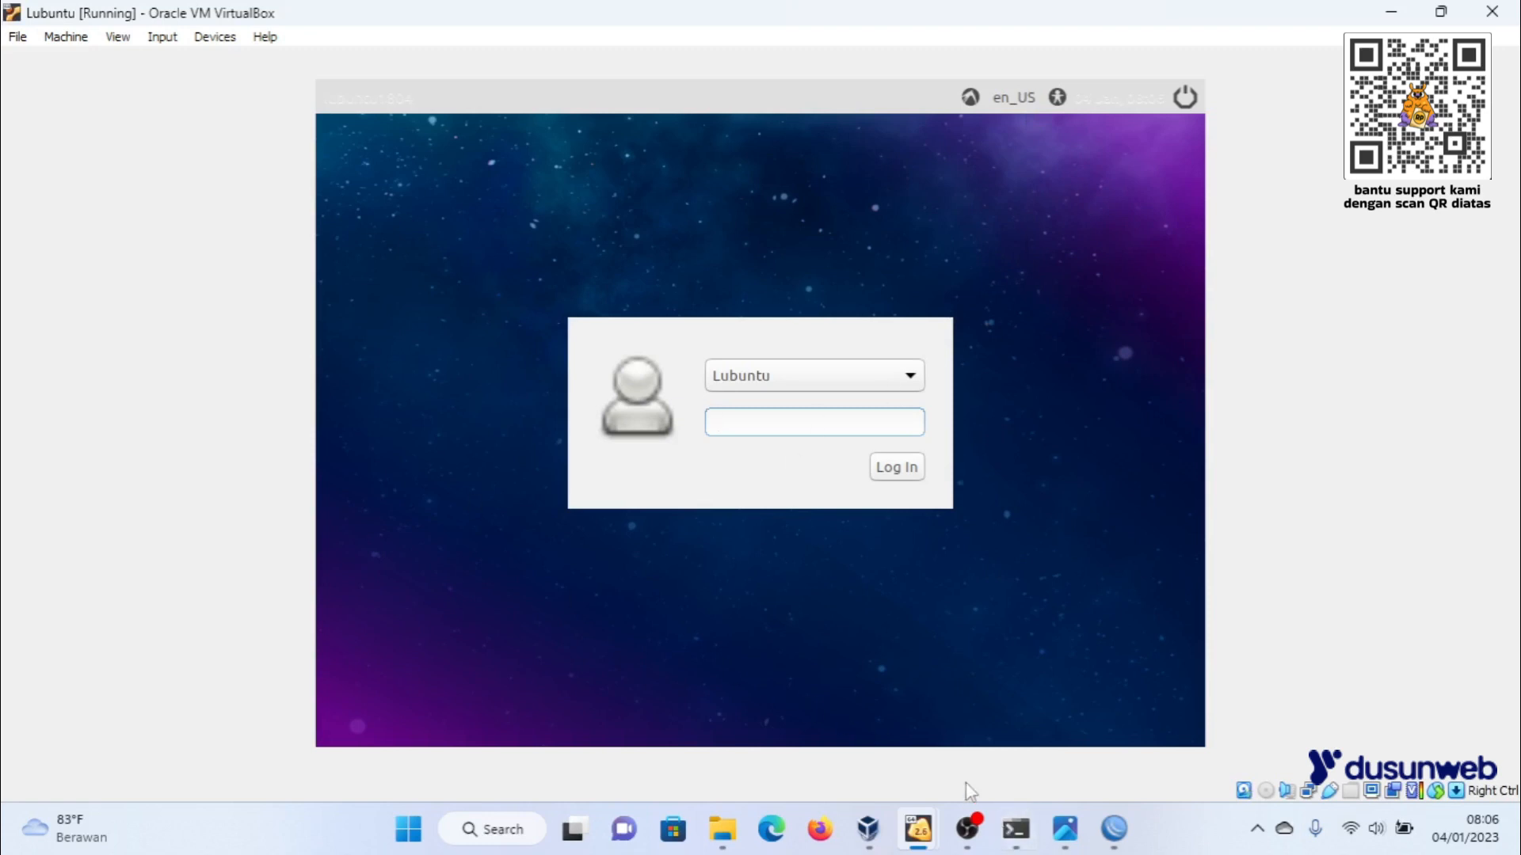
- Examine the Lubuntu virtual machine's motherboard and processor settings in VirtualBox Manager, and close them without saving
left_click(874, 836)
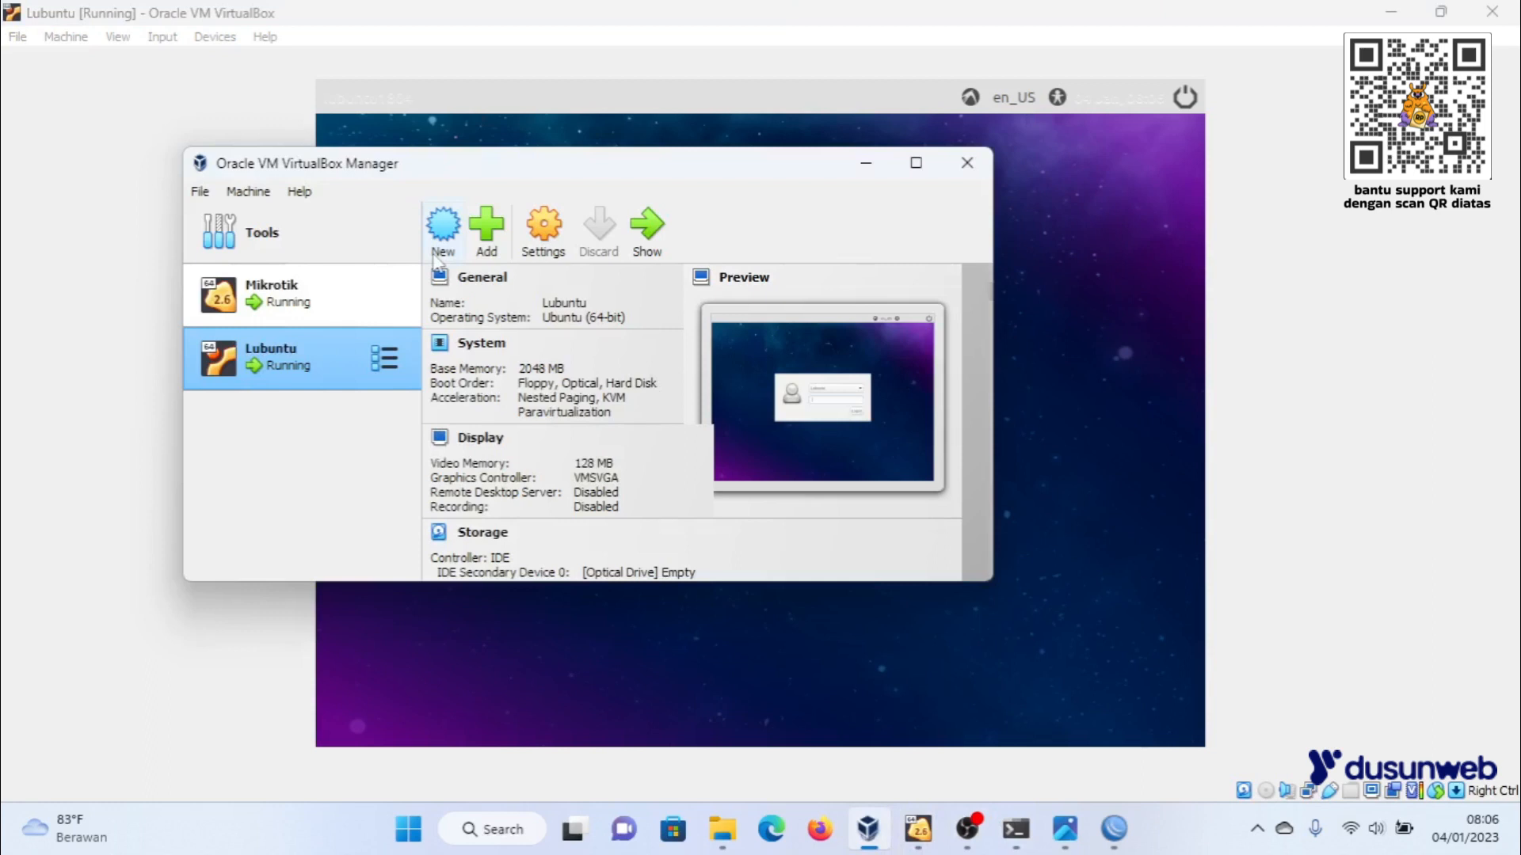
left_click(333, 297)
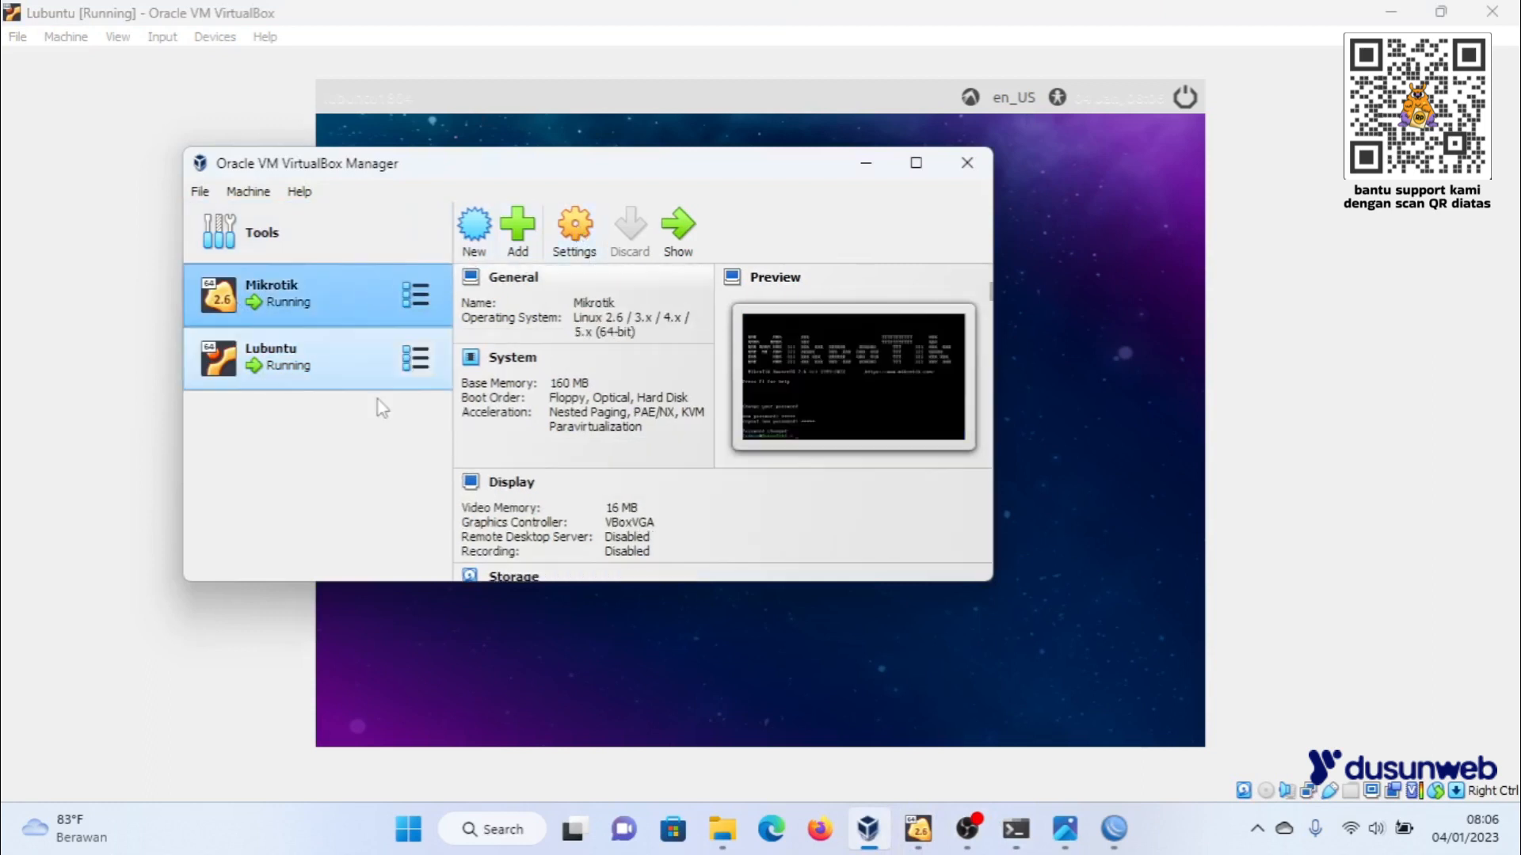
left_click(378, 361)
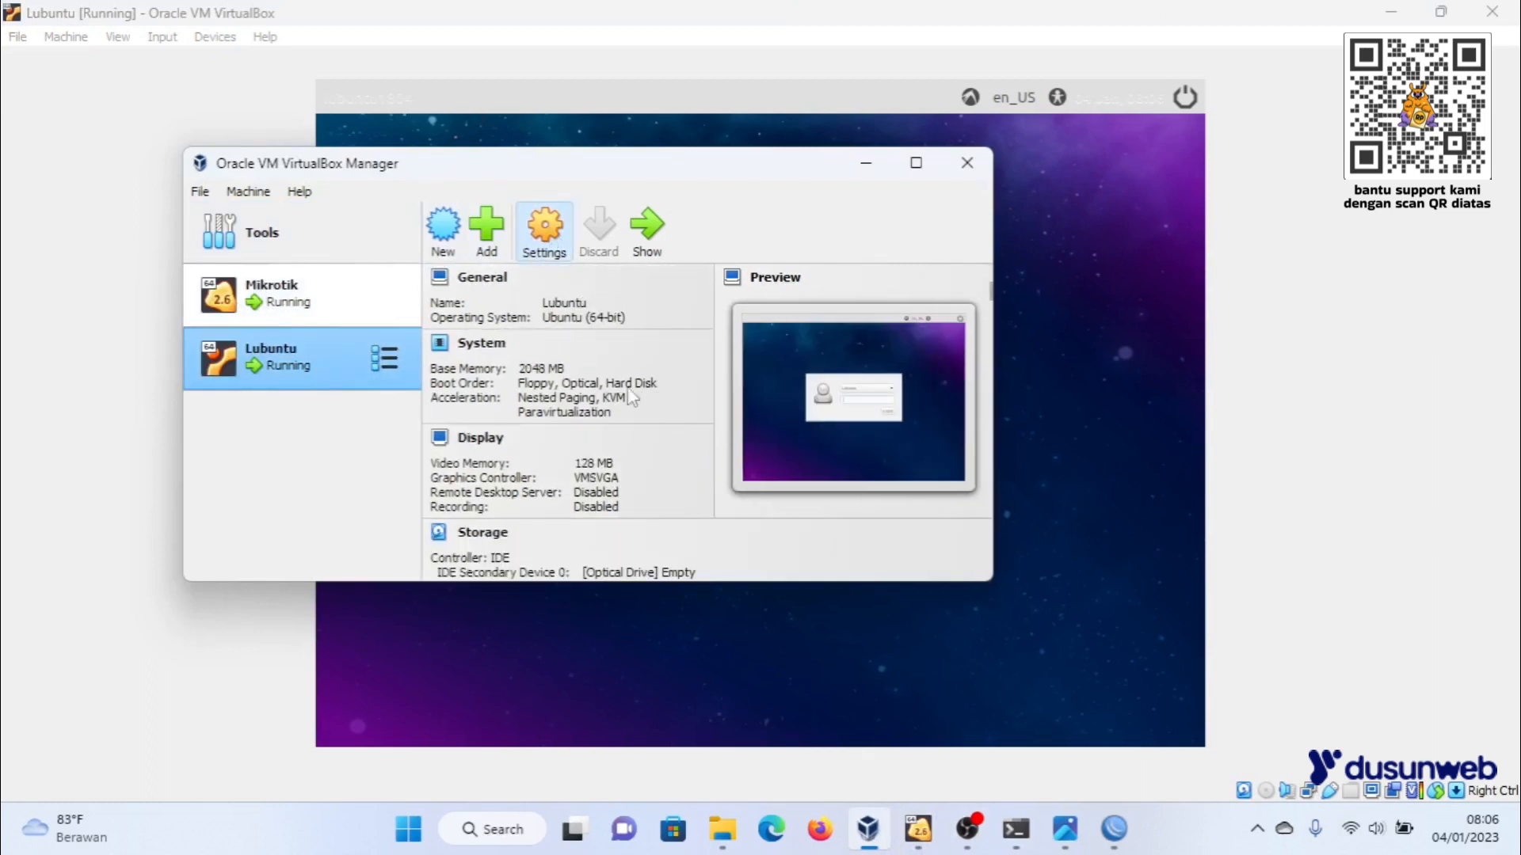
left_click(544, 230)
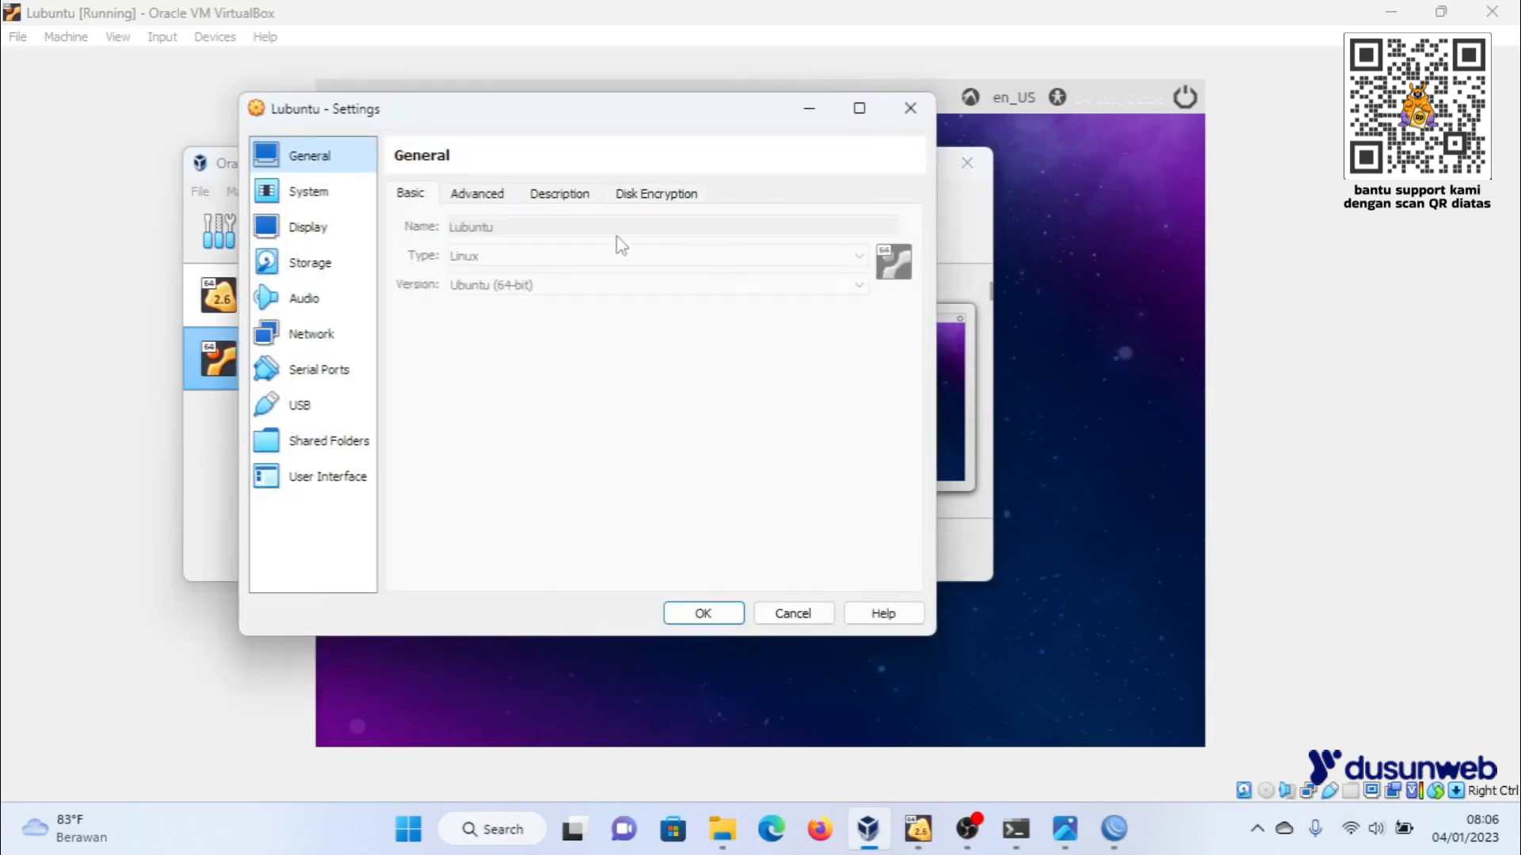
left_click(315, 198)
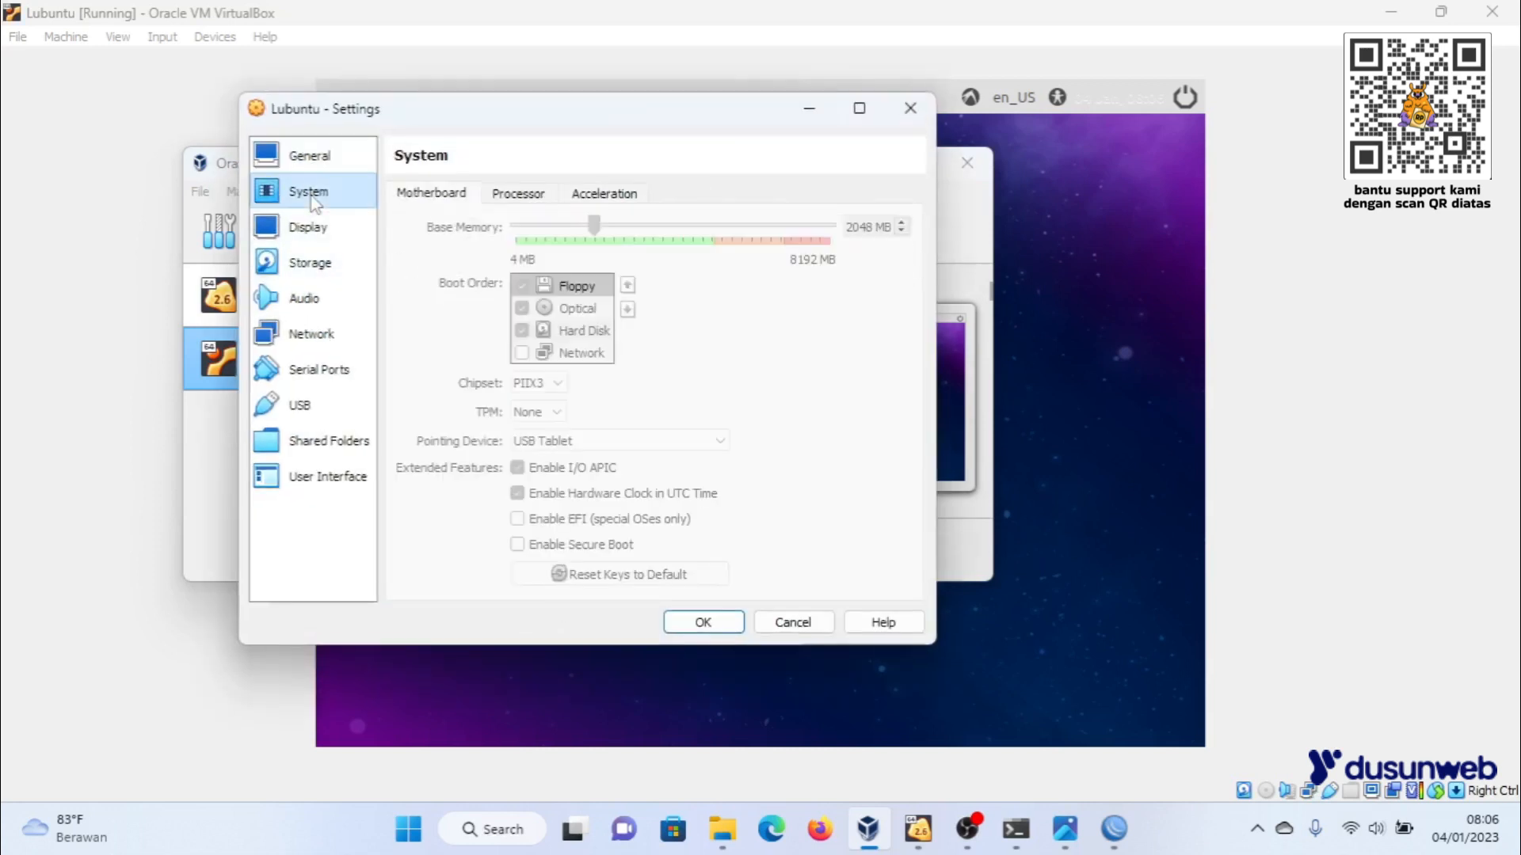
left_click(523, 194)
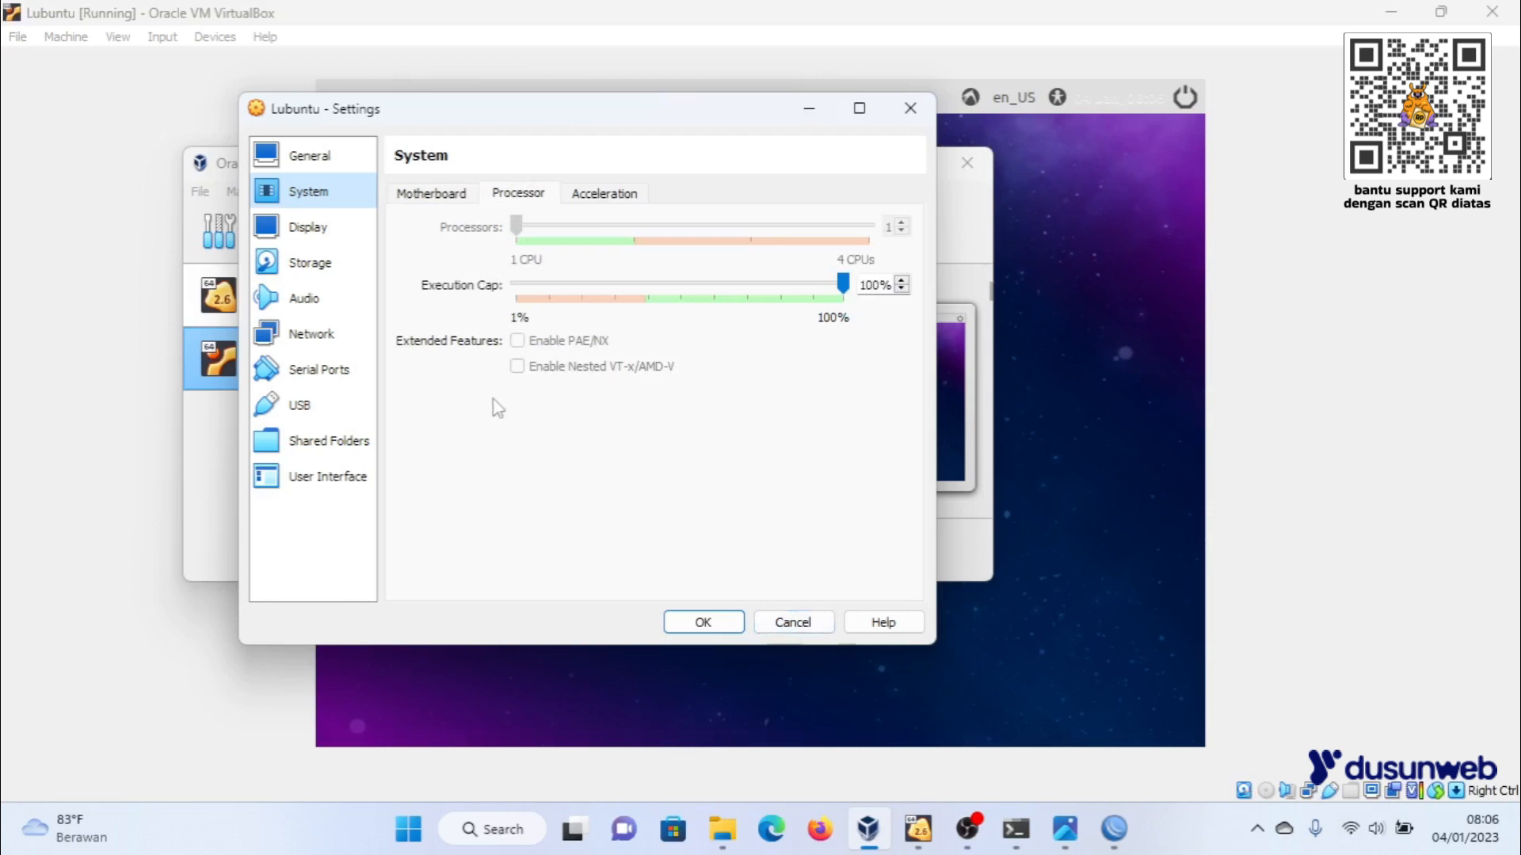
left_click(795, 622)
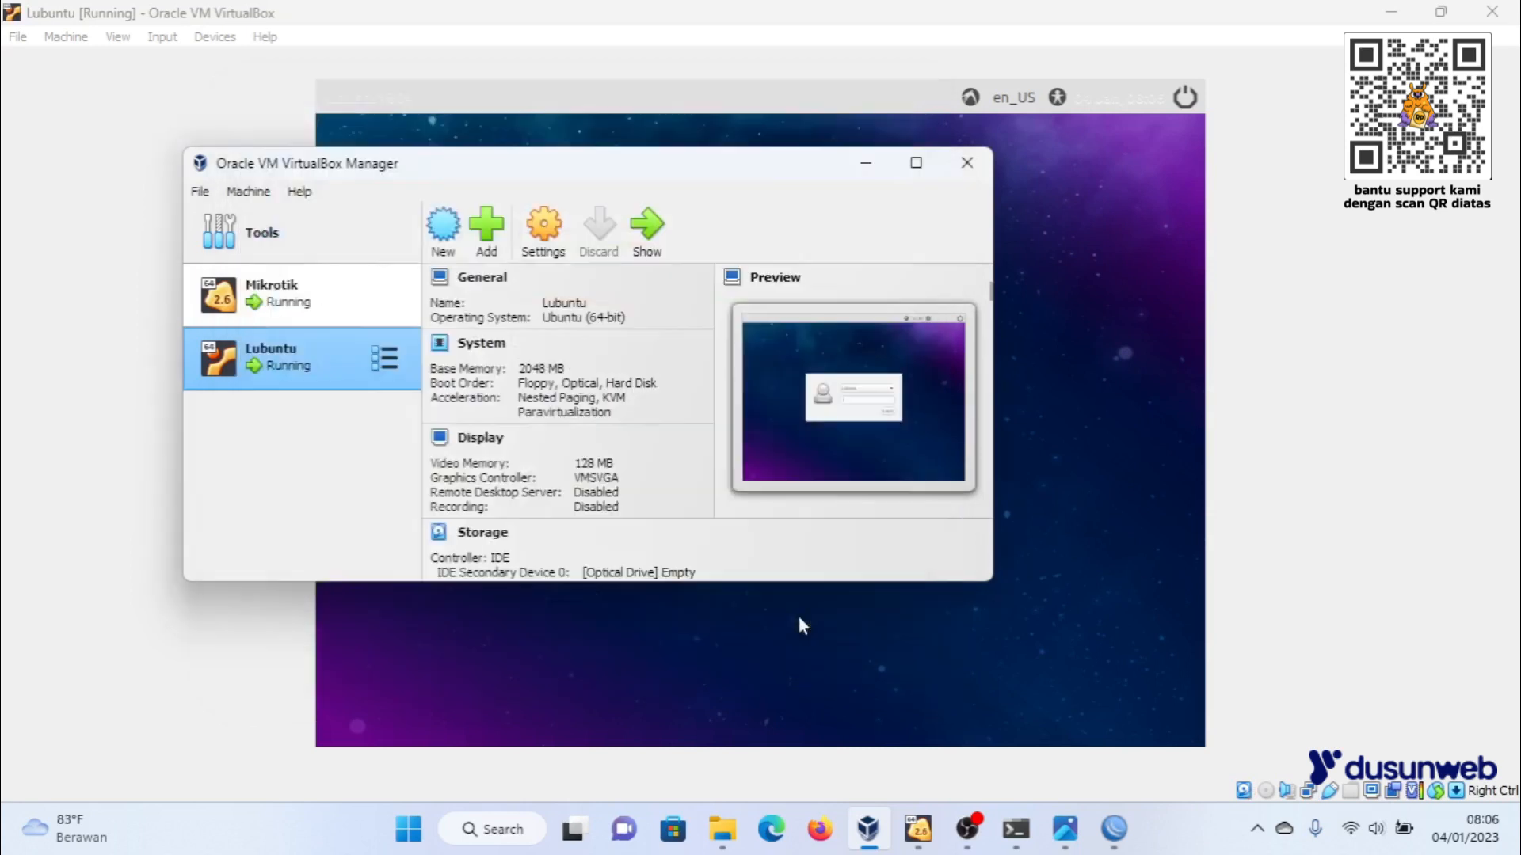
- Return to the Lubuntu virtual machine and log in to its desktop with the account password
left_click(1128, 416)
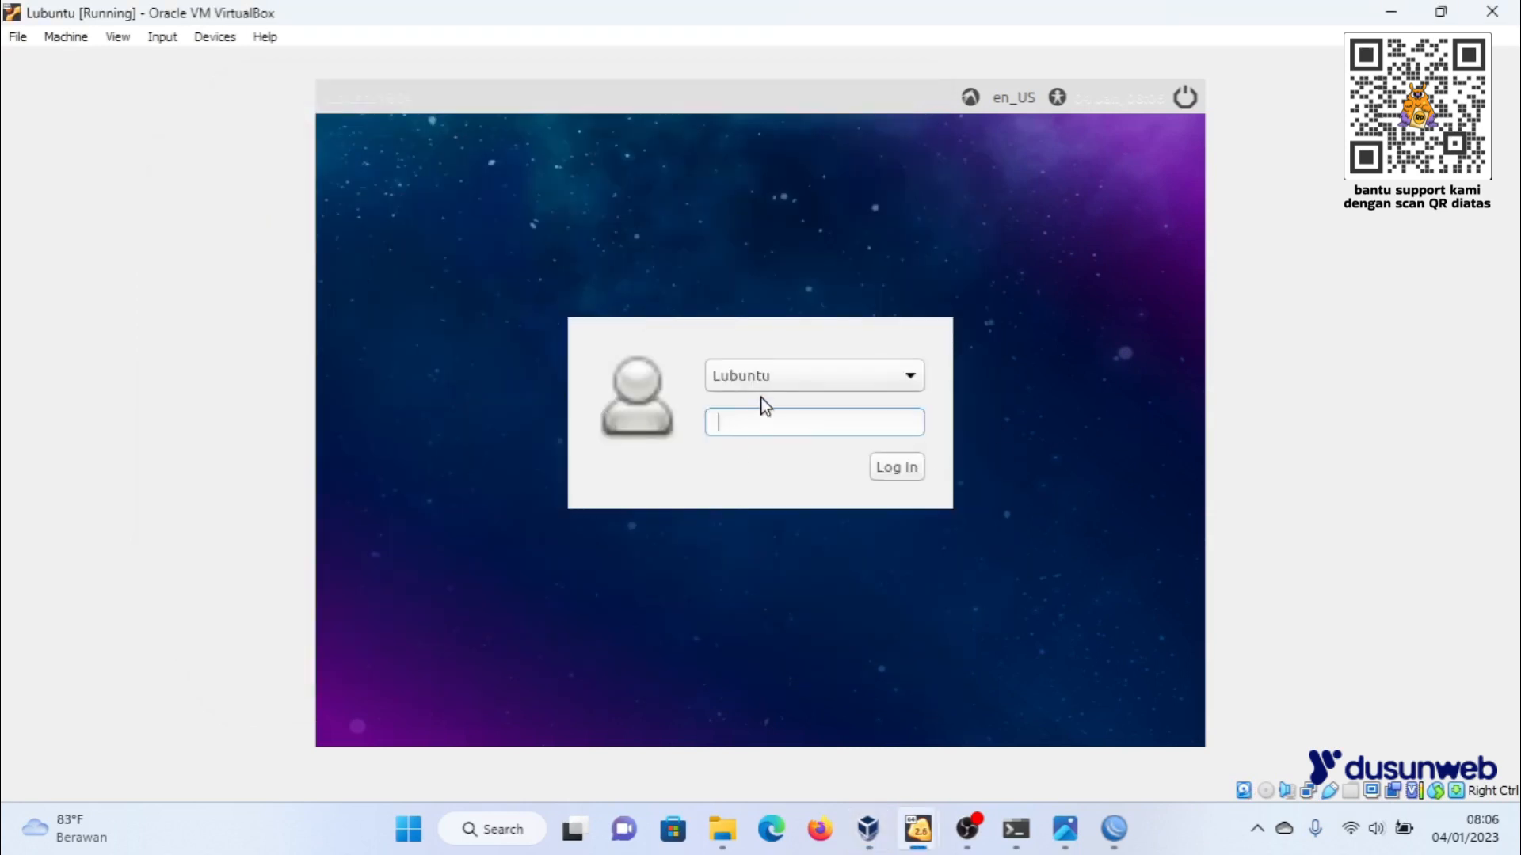
key("Return")
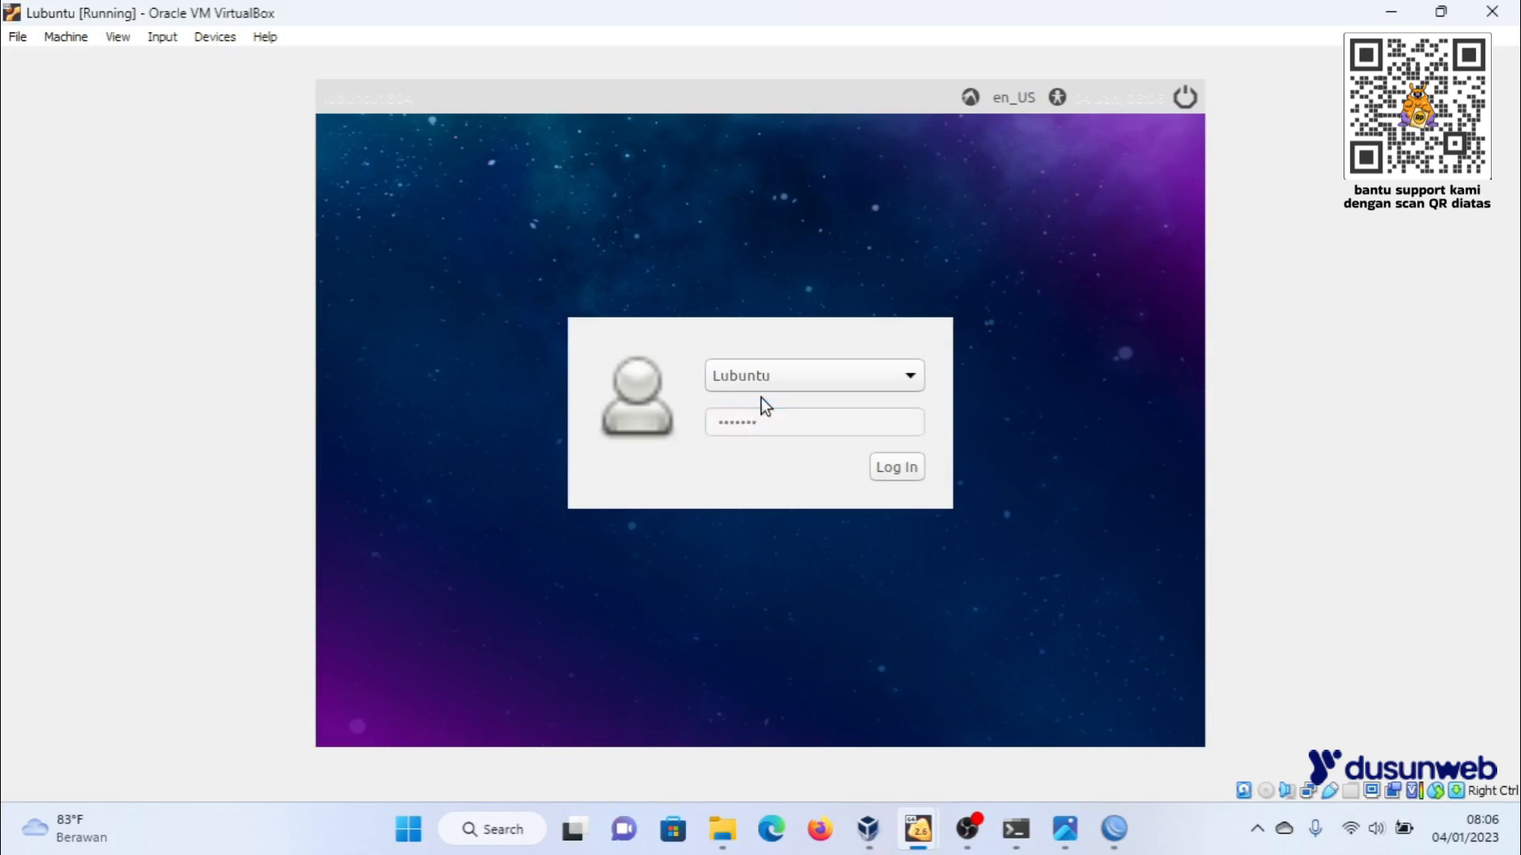
type("1234")
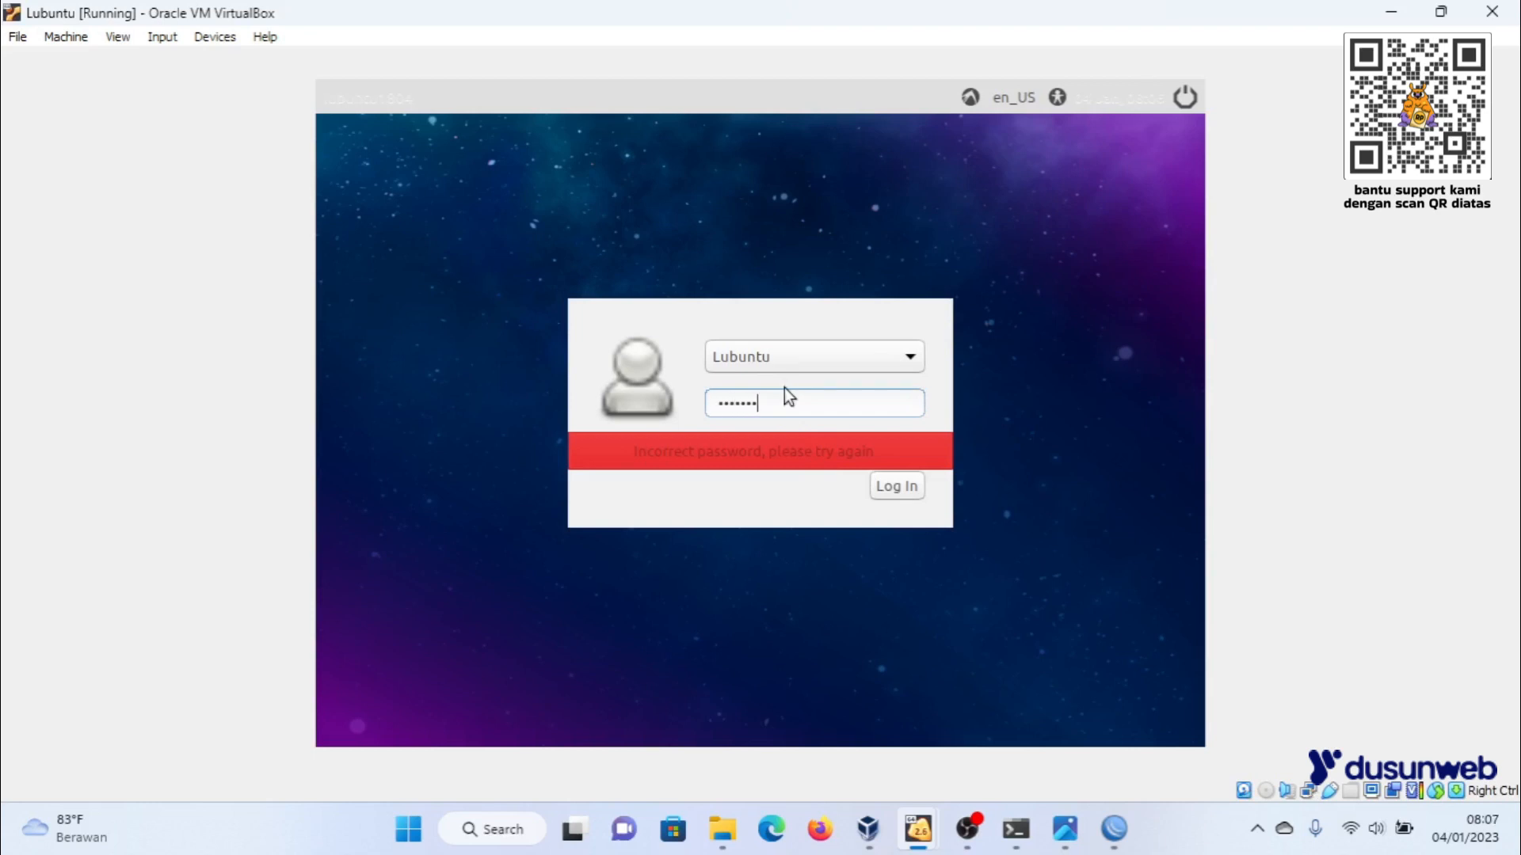
key("Return")
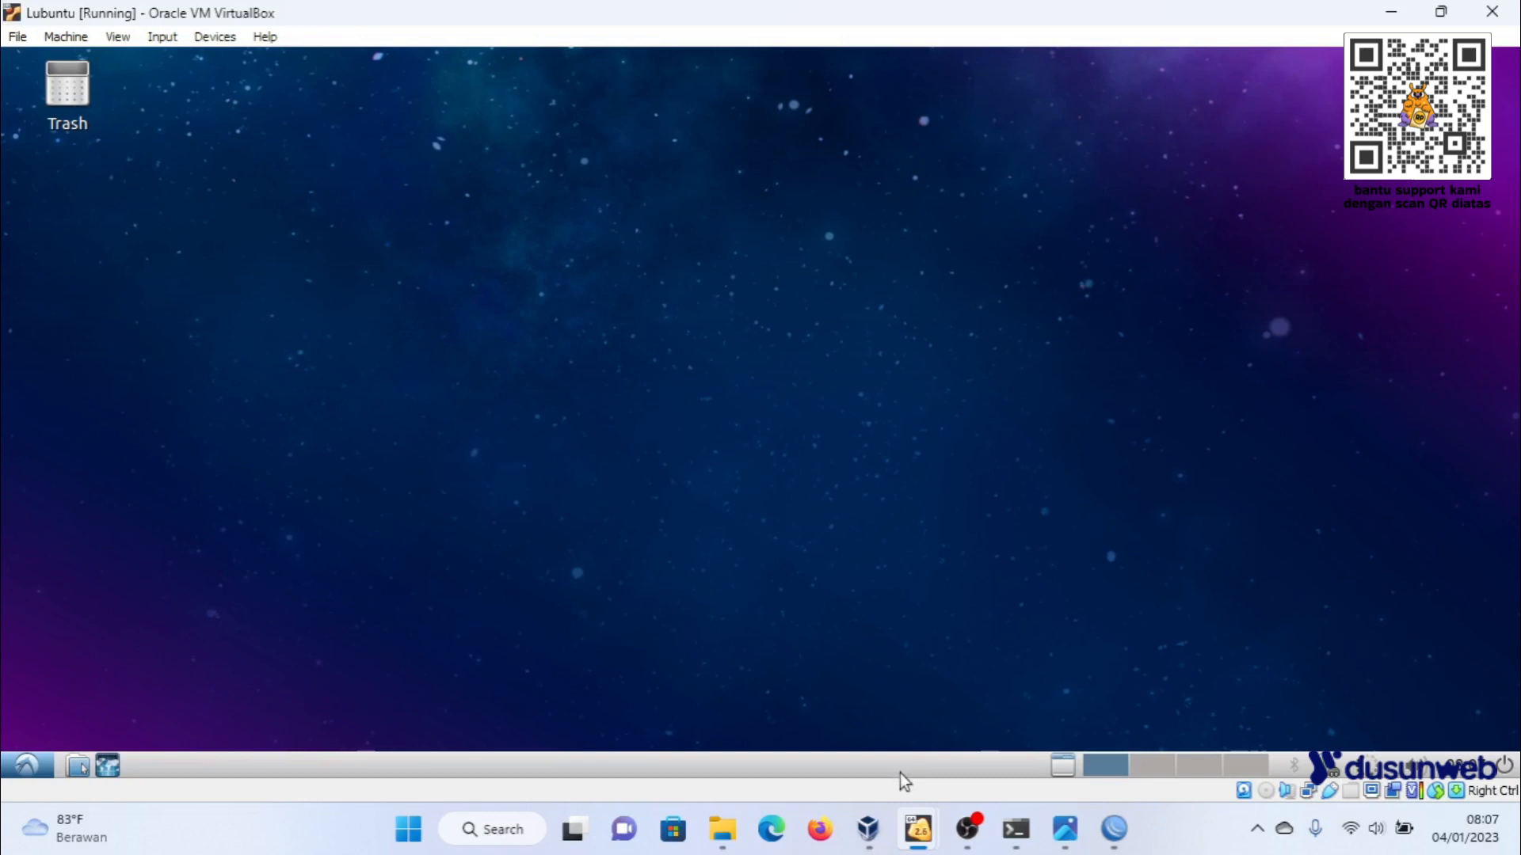
- Switch to WinBox and run the DHCP server setup on interface ether2, accepting the proposed network settings up to the lease time
left_click(1114, 829)
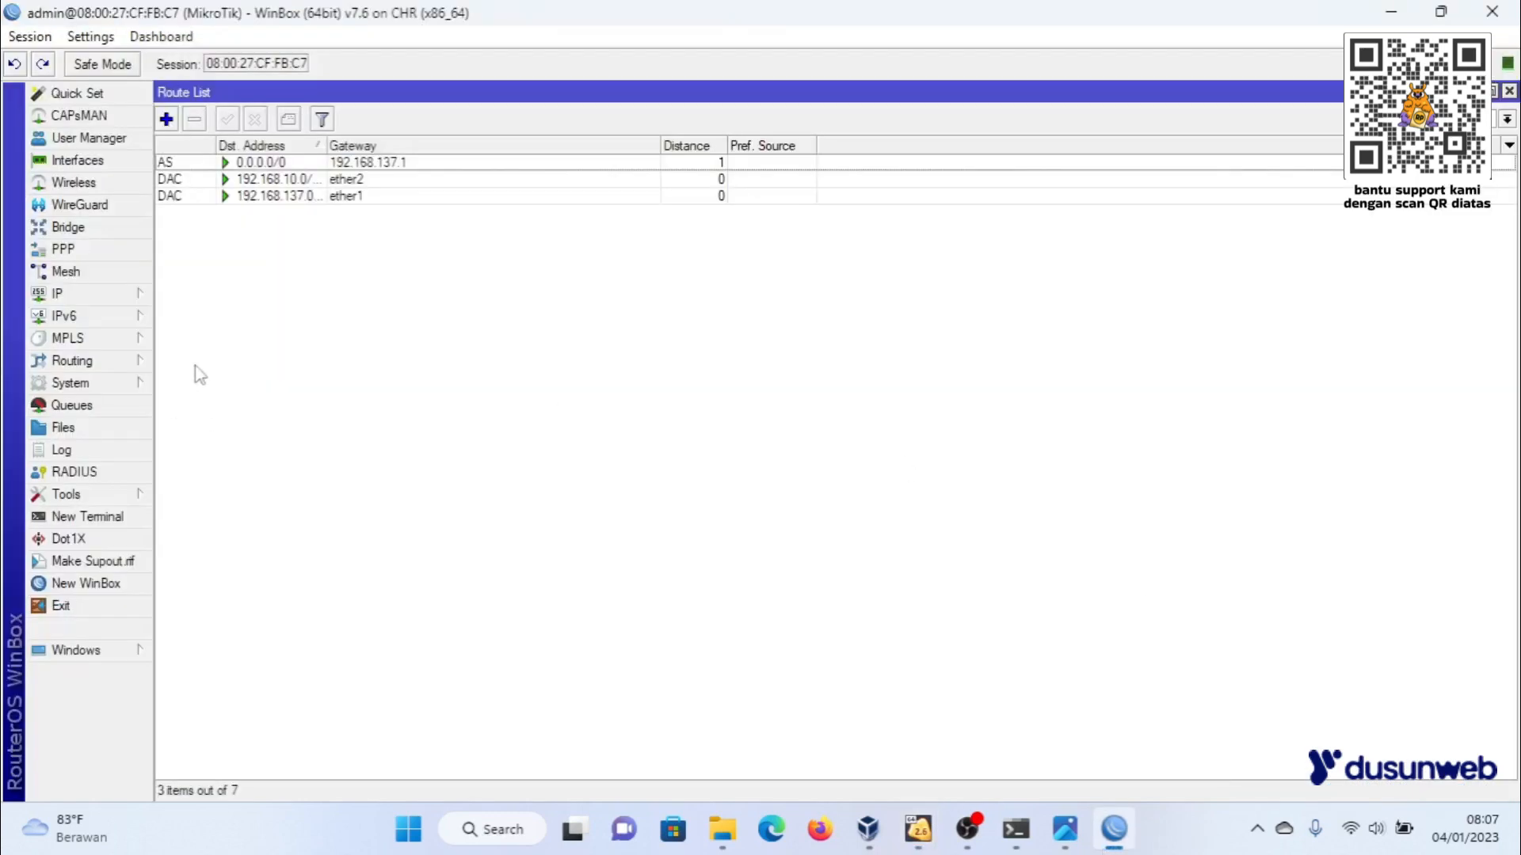
left_click(55, 294)
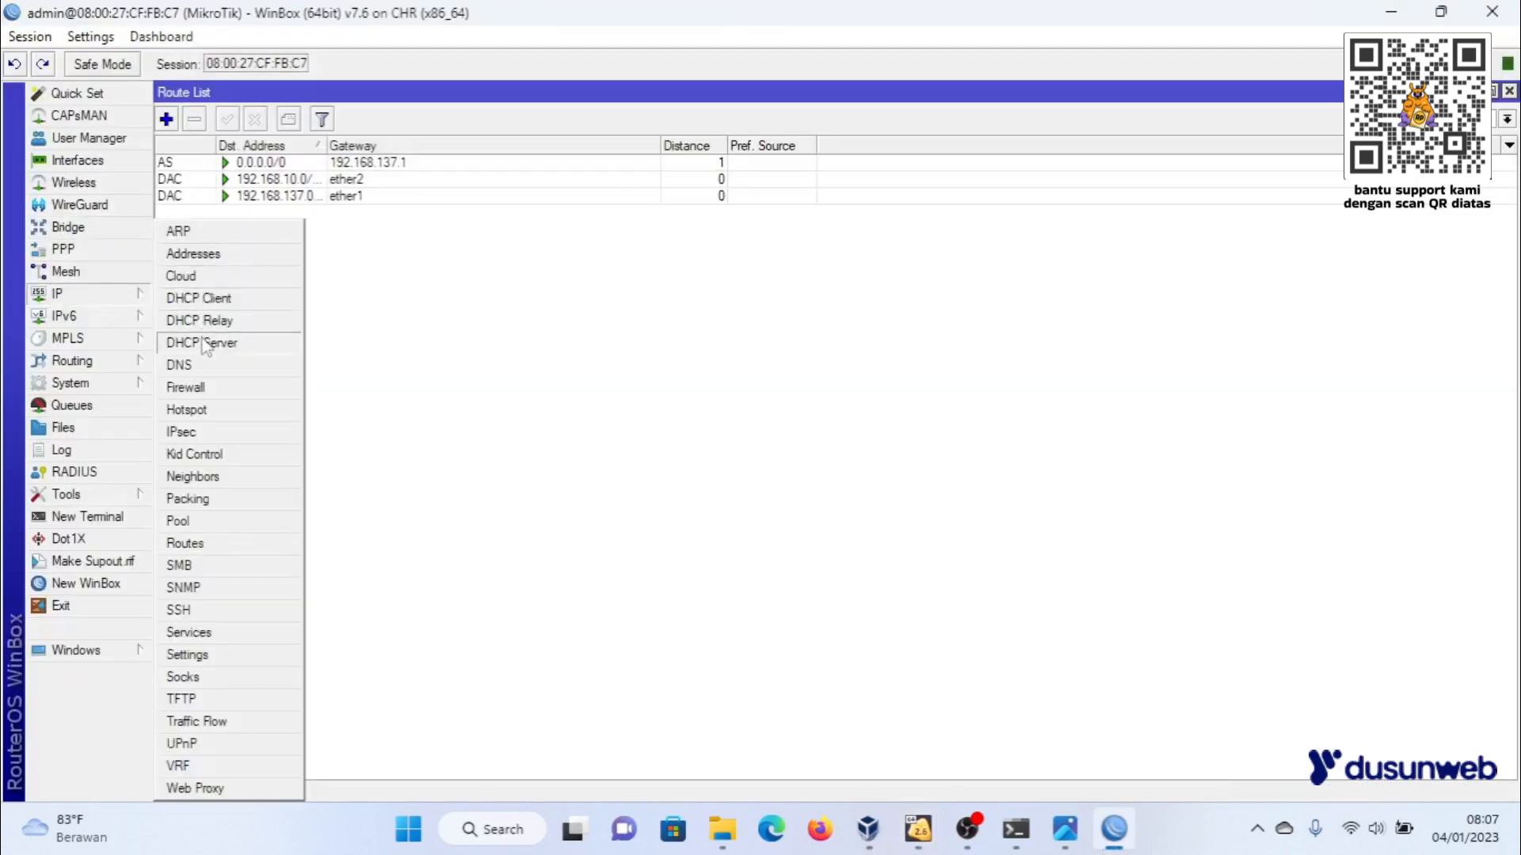
left_click(211, 340)
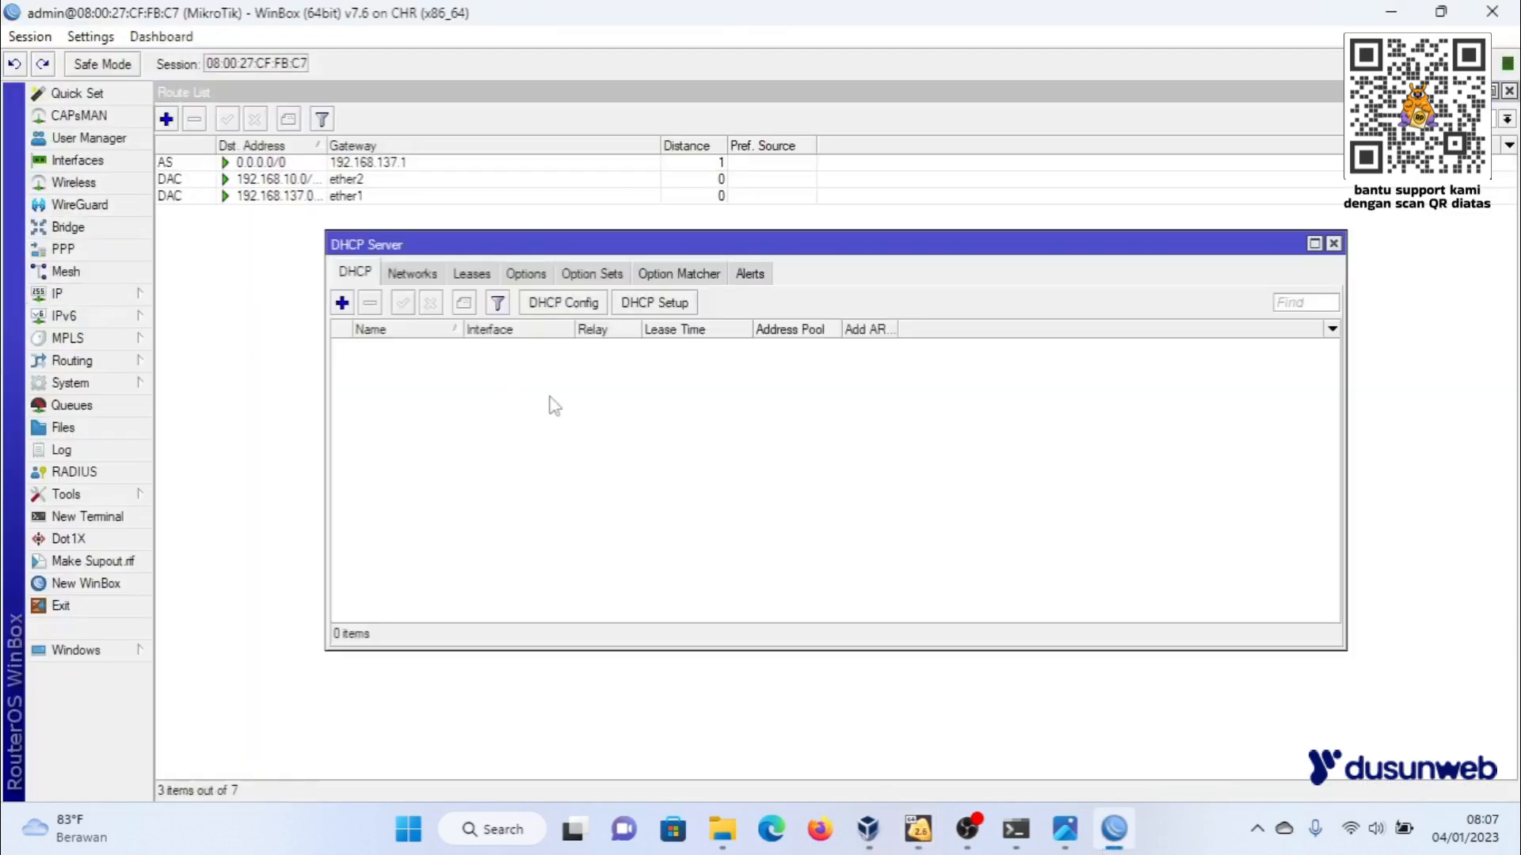
left_click(652, 306)
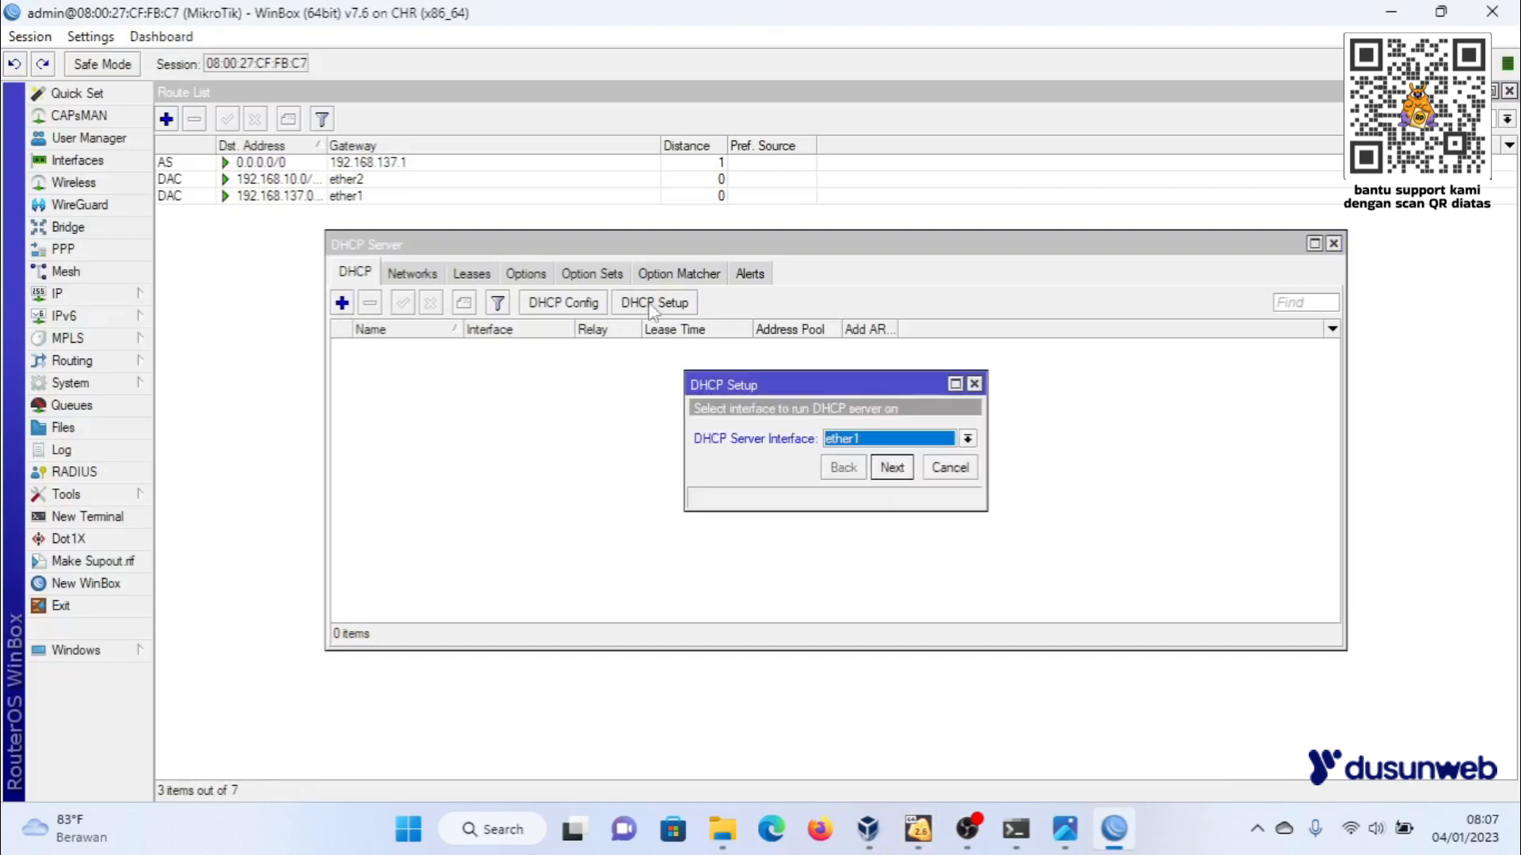
left_click(887, 440)
left_click(879, 473)
left_click(891, 468)
left_click(891, 468)
left_click(891, 468)
left_click(891, 467)
left_click(891, 468)
- Set the DHCP lease time to 3 days, finish the setup and close the DHCP server window
left_click(793, 439)
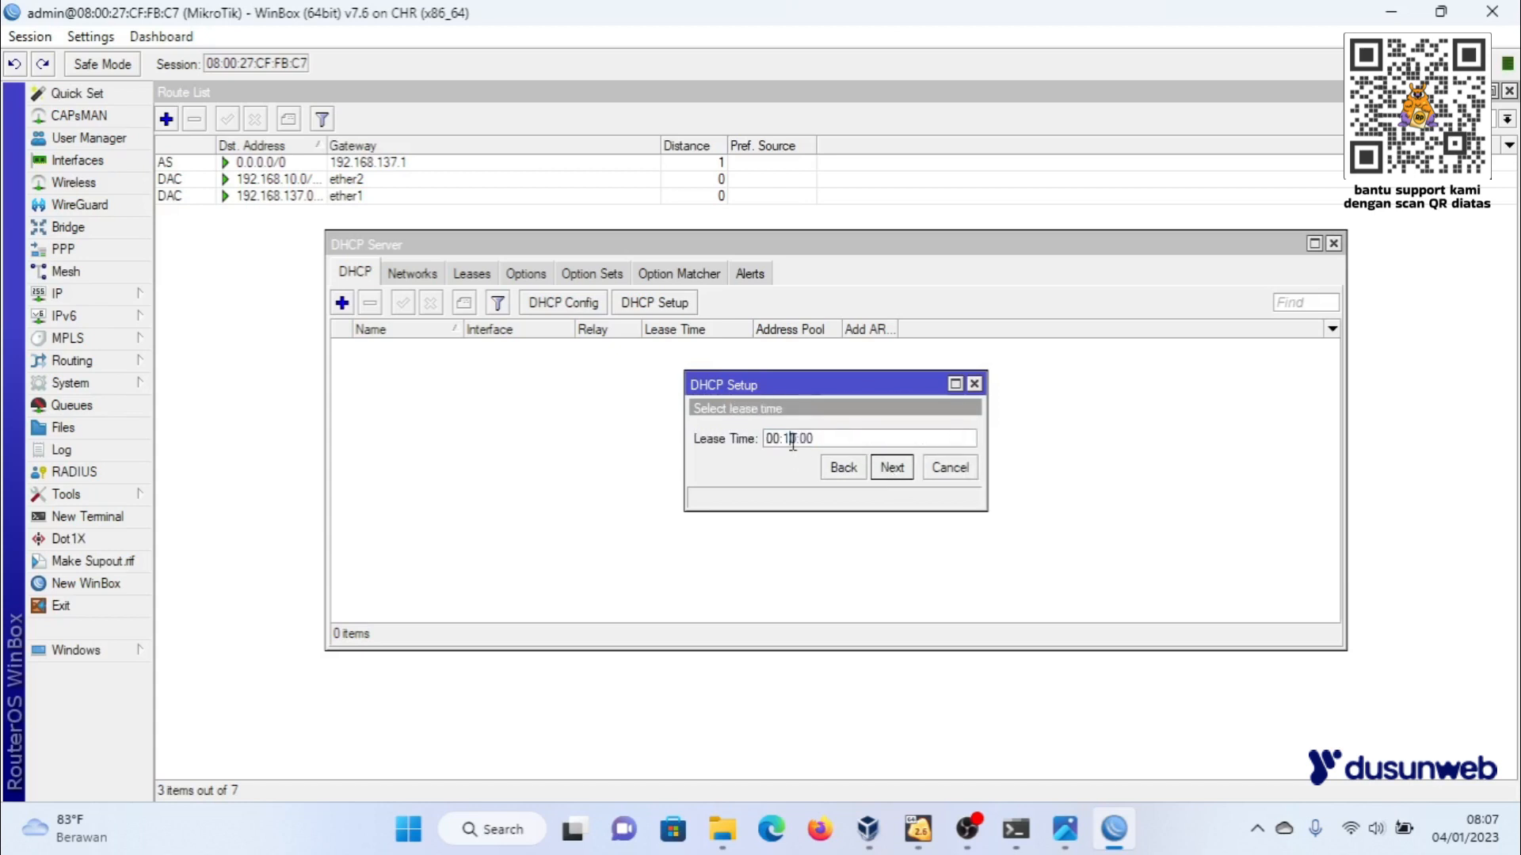
key("BackSpace")
type("0")
type("3d")
left_click(891, 469)
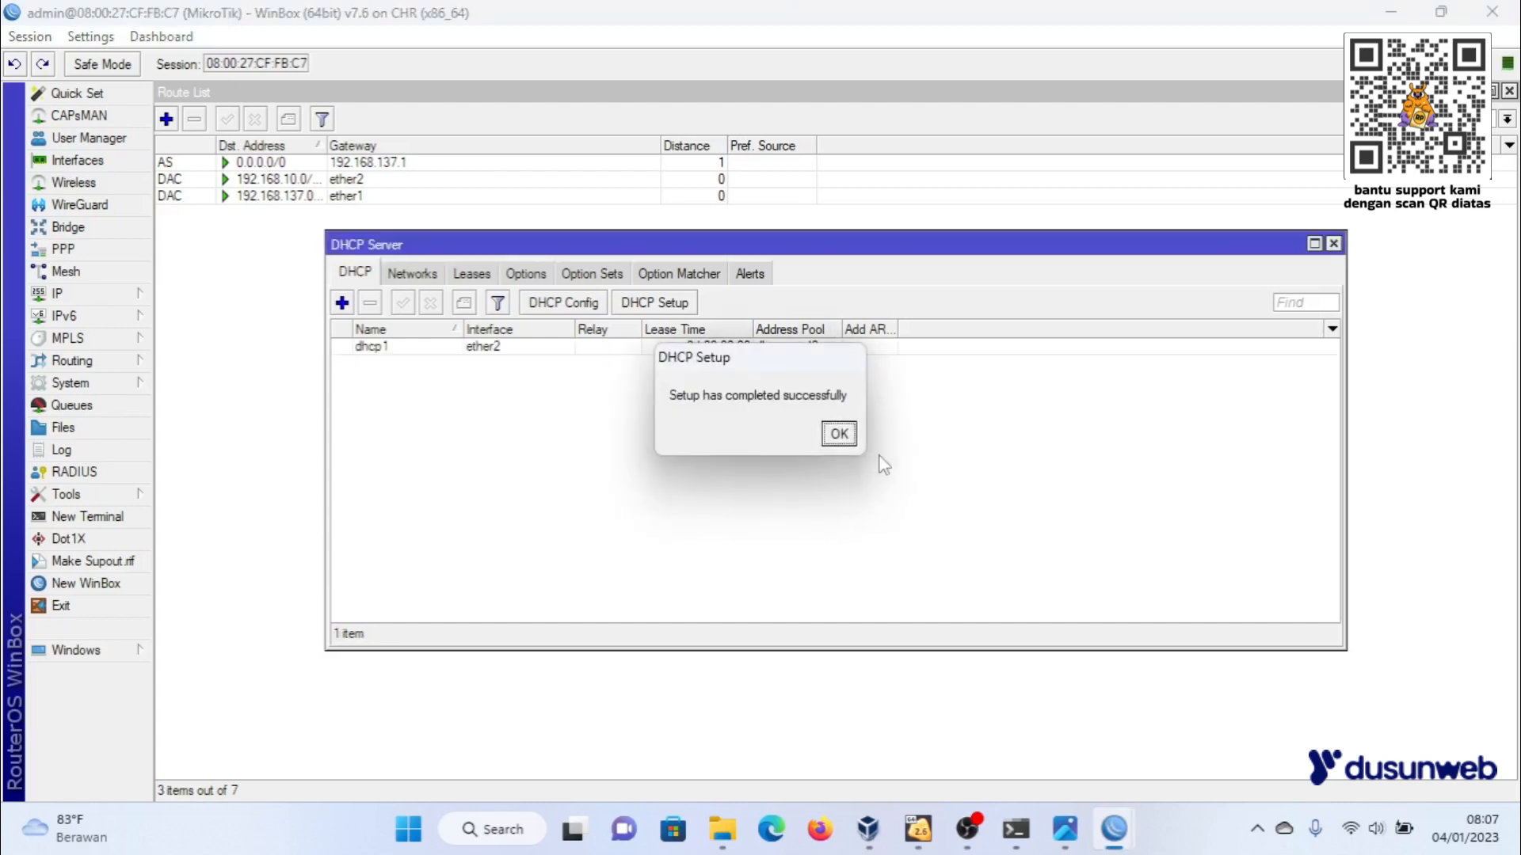
left_click(836, 431)
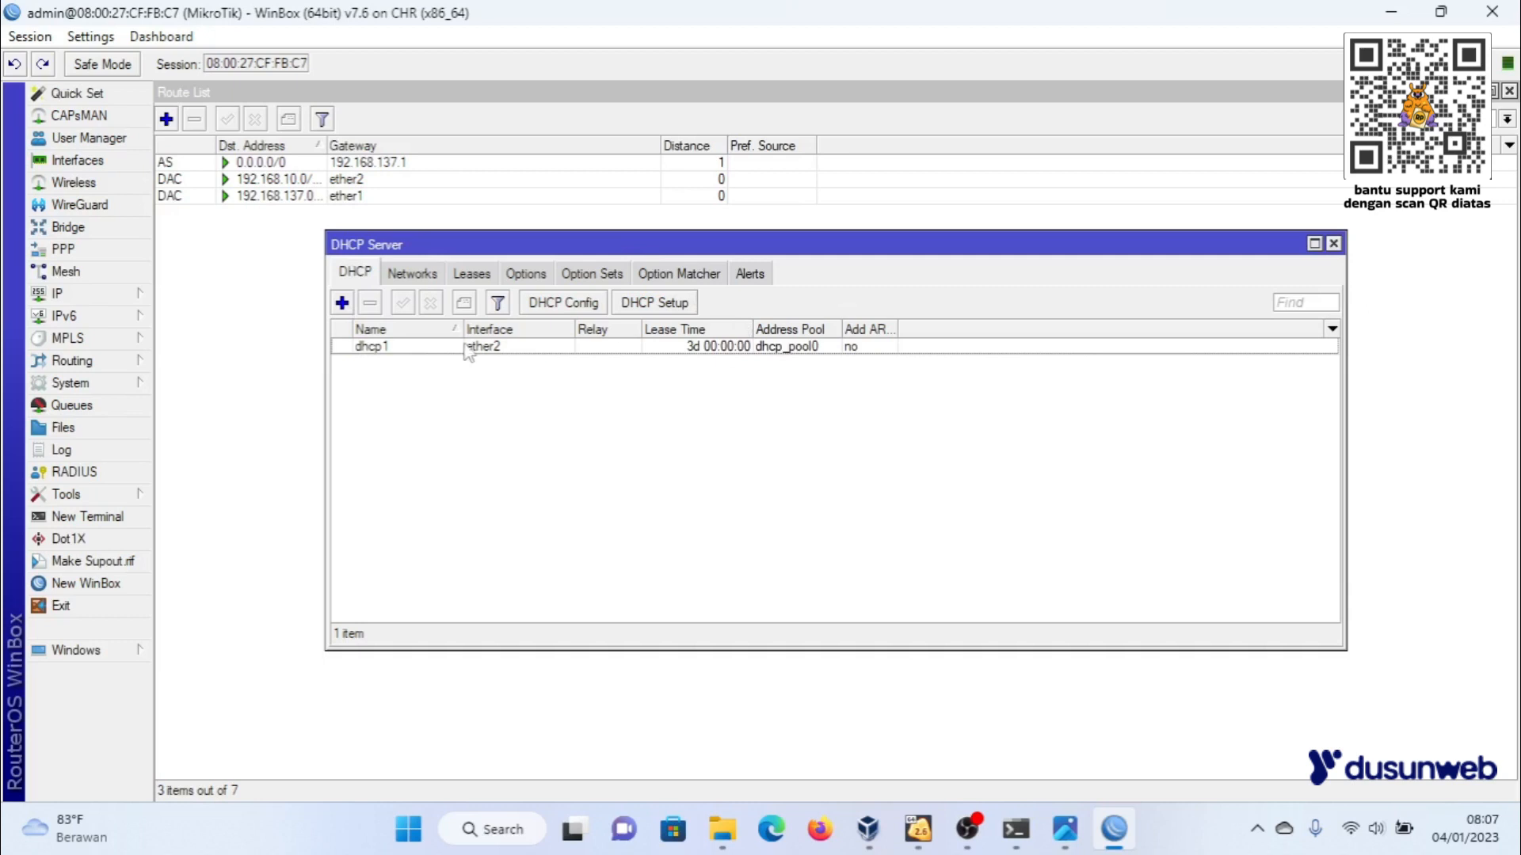
left_click(729, 349)
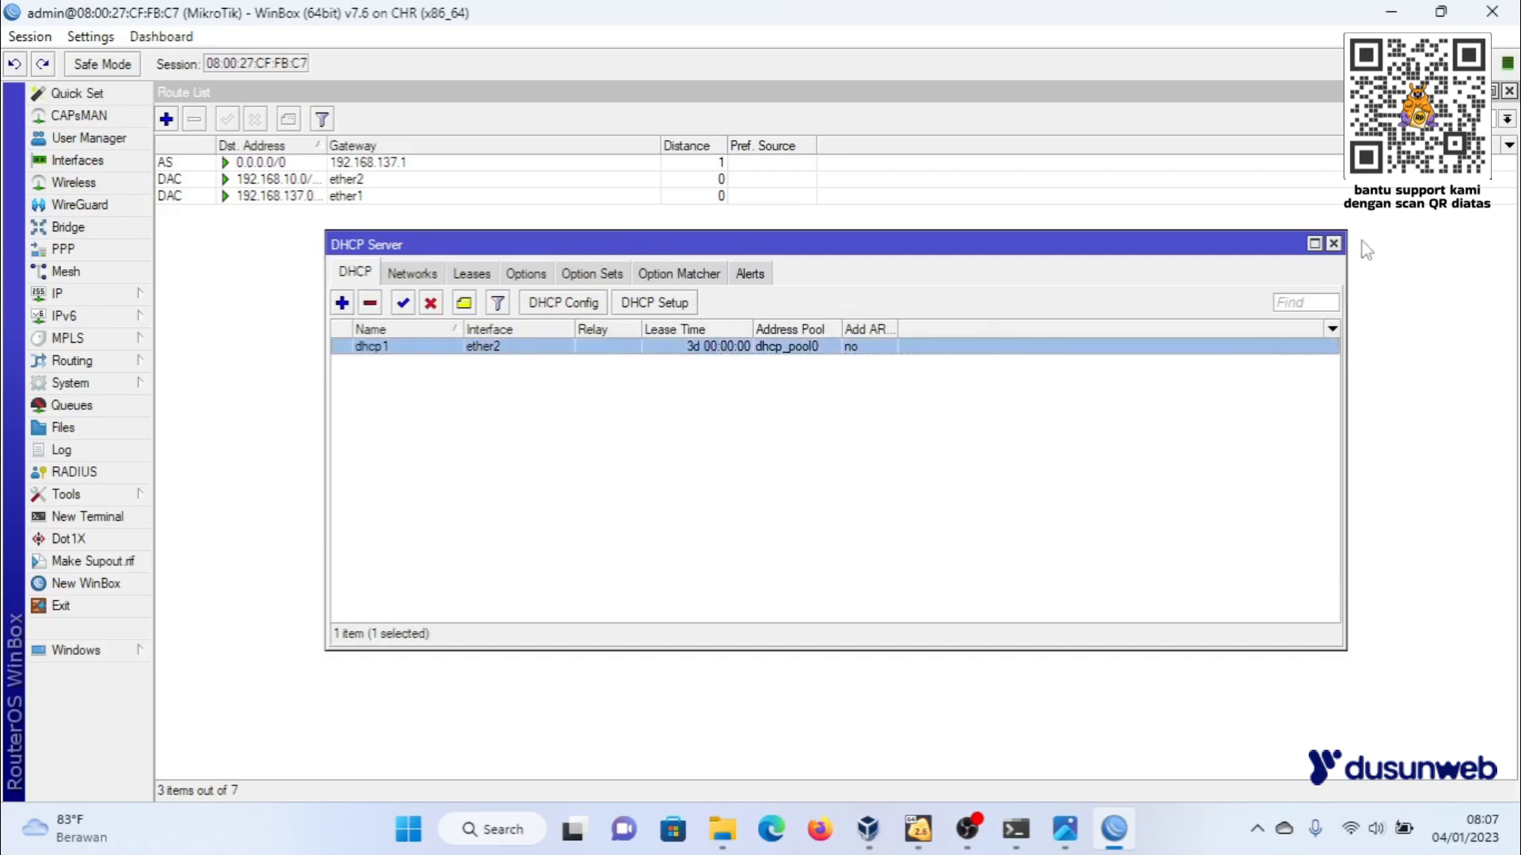
left_click(1334, 245)
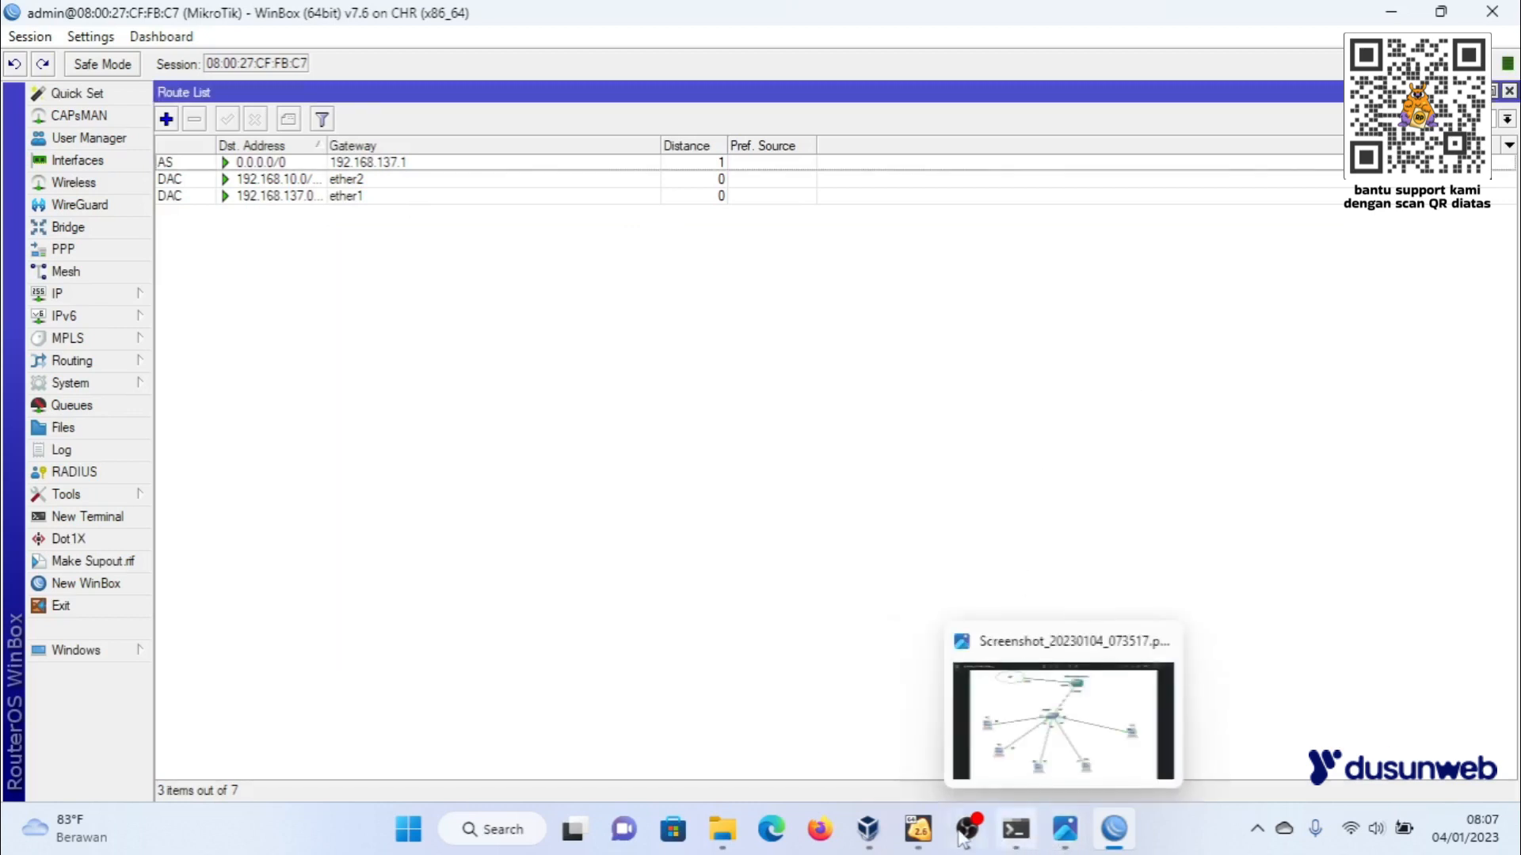
- Switch to the Lubuntu virtual machine and view the connection information of its wired network
mouse_move(918, 831)
left_click(960, 715)
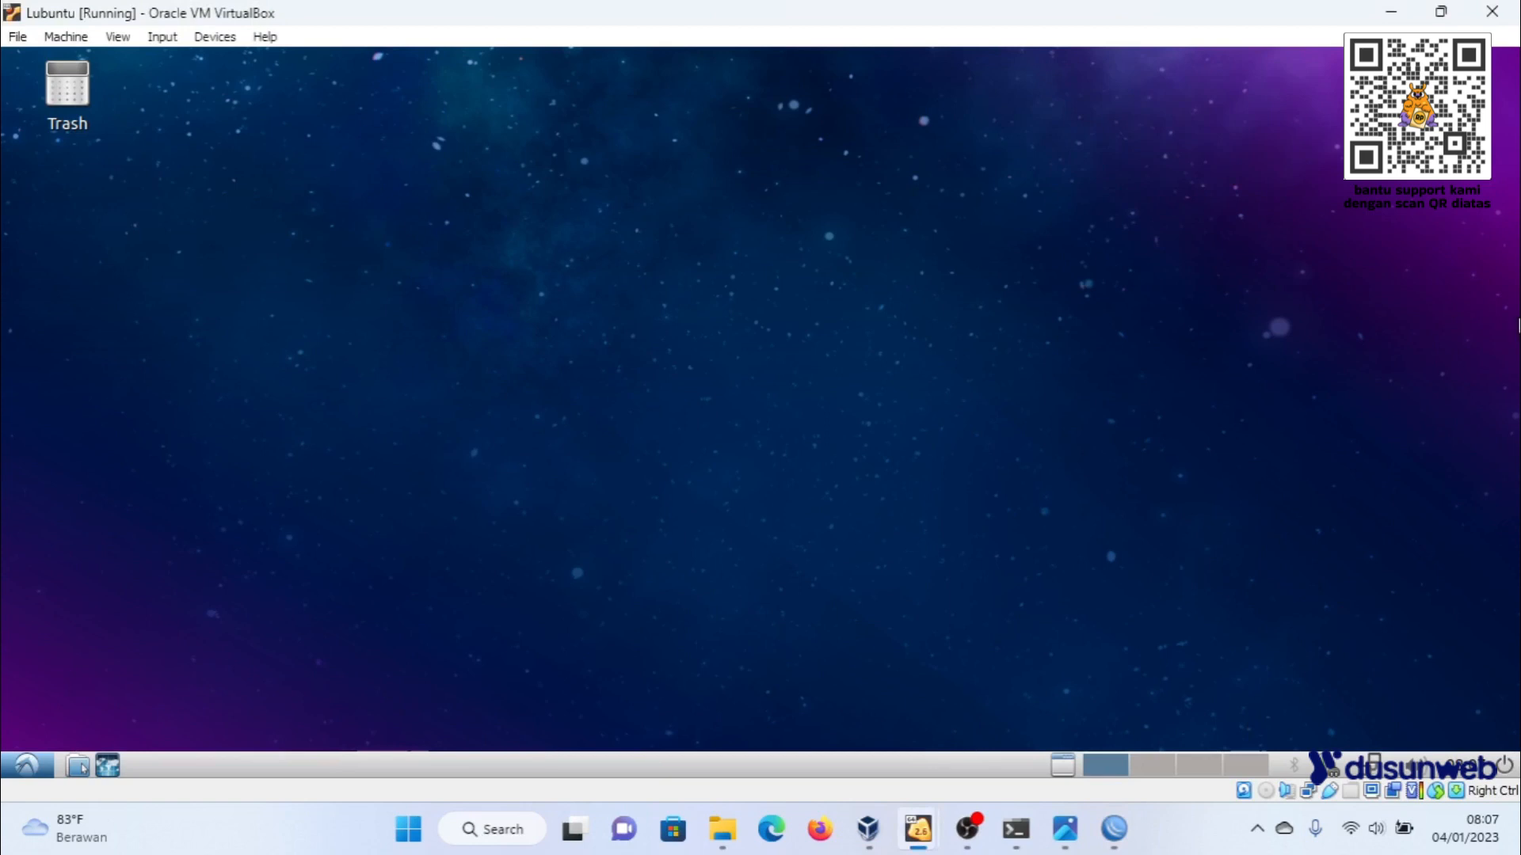
left_click(1395, 766)
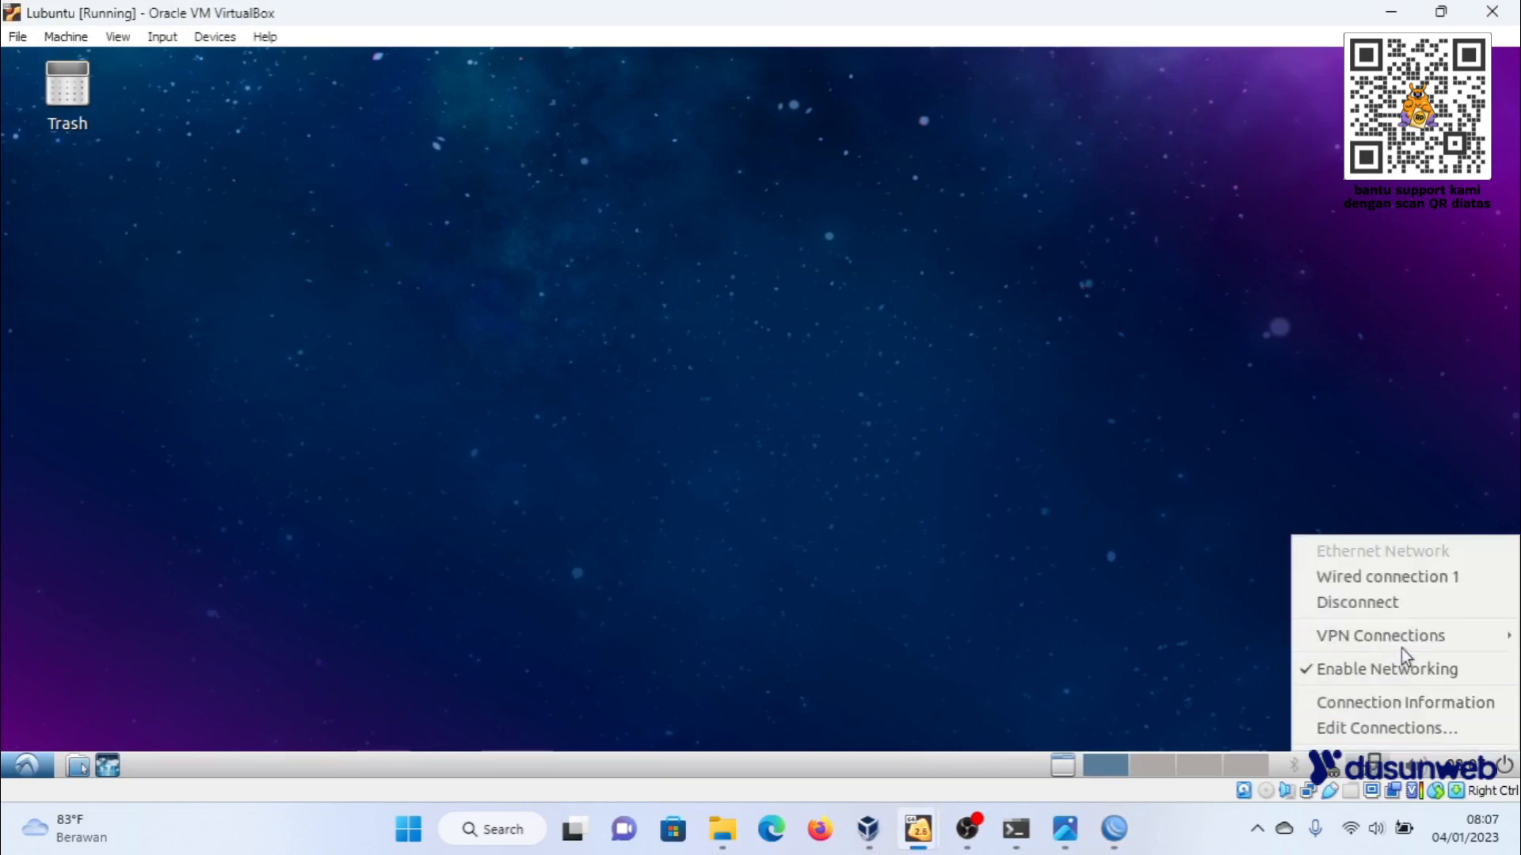
left_click(1396, 699)
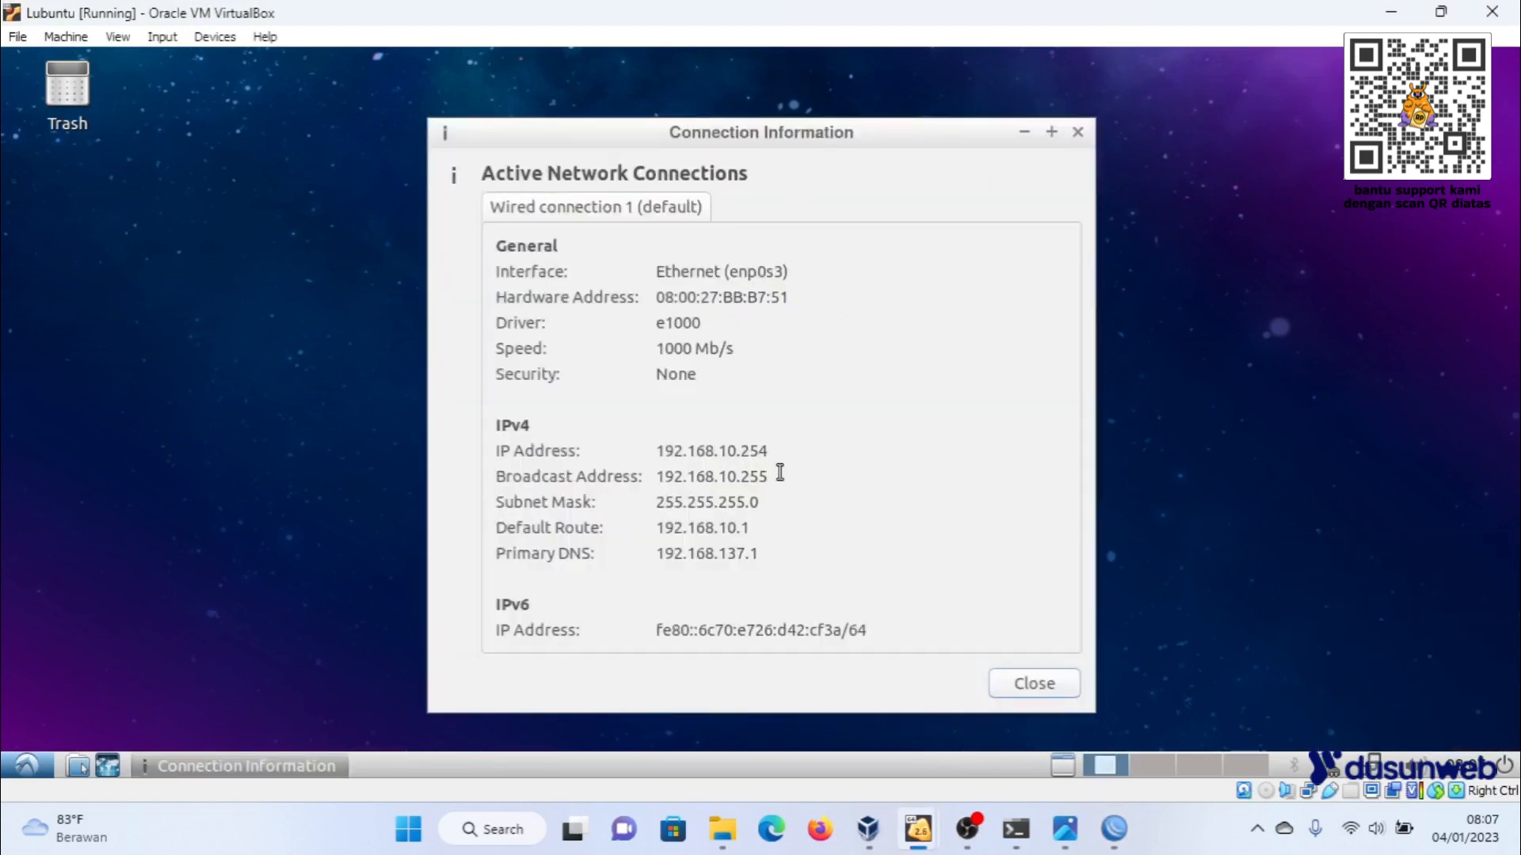
- Check the wired connection's IP address, primary DNS, default route, subnet mask and speed, and close the connection information
left_click_drag(777, 450, 654, 448)
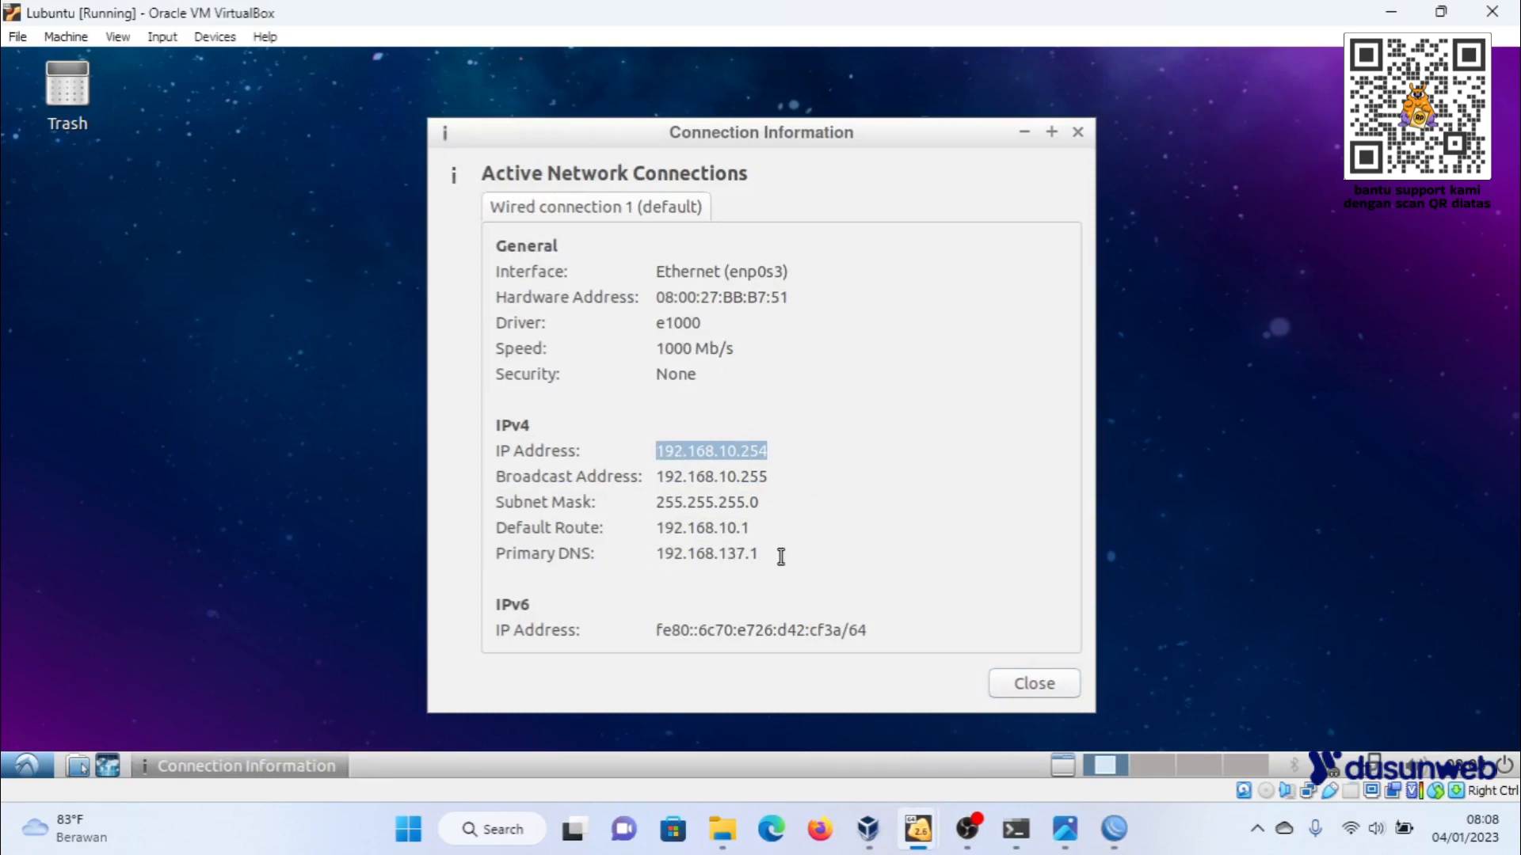
left_click_drag(781, 557, 662, 540)
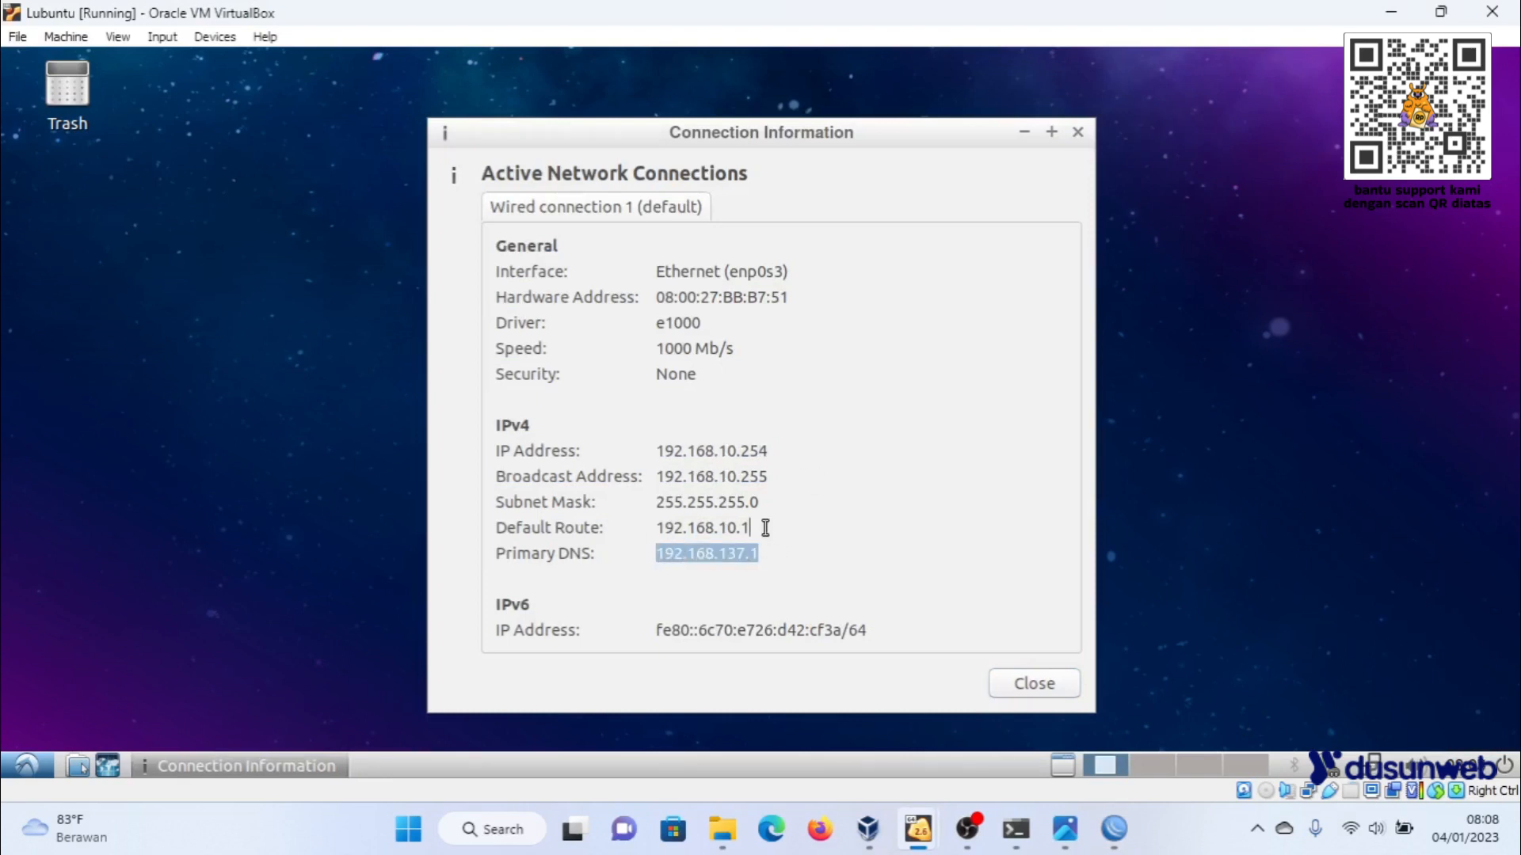
left_click_drag(763, 526, 621, 526)
left_click_drag(784, 501, 691, 499)
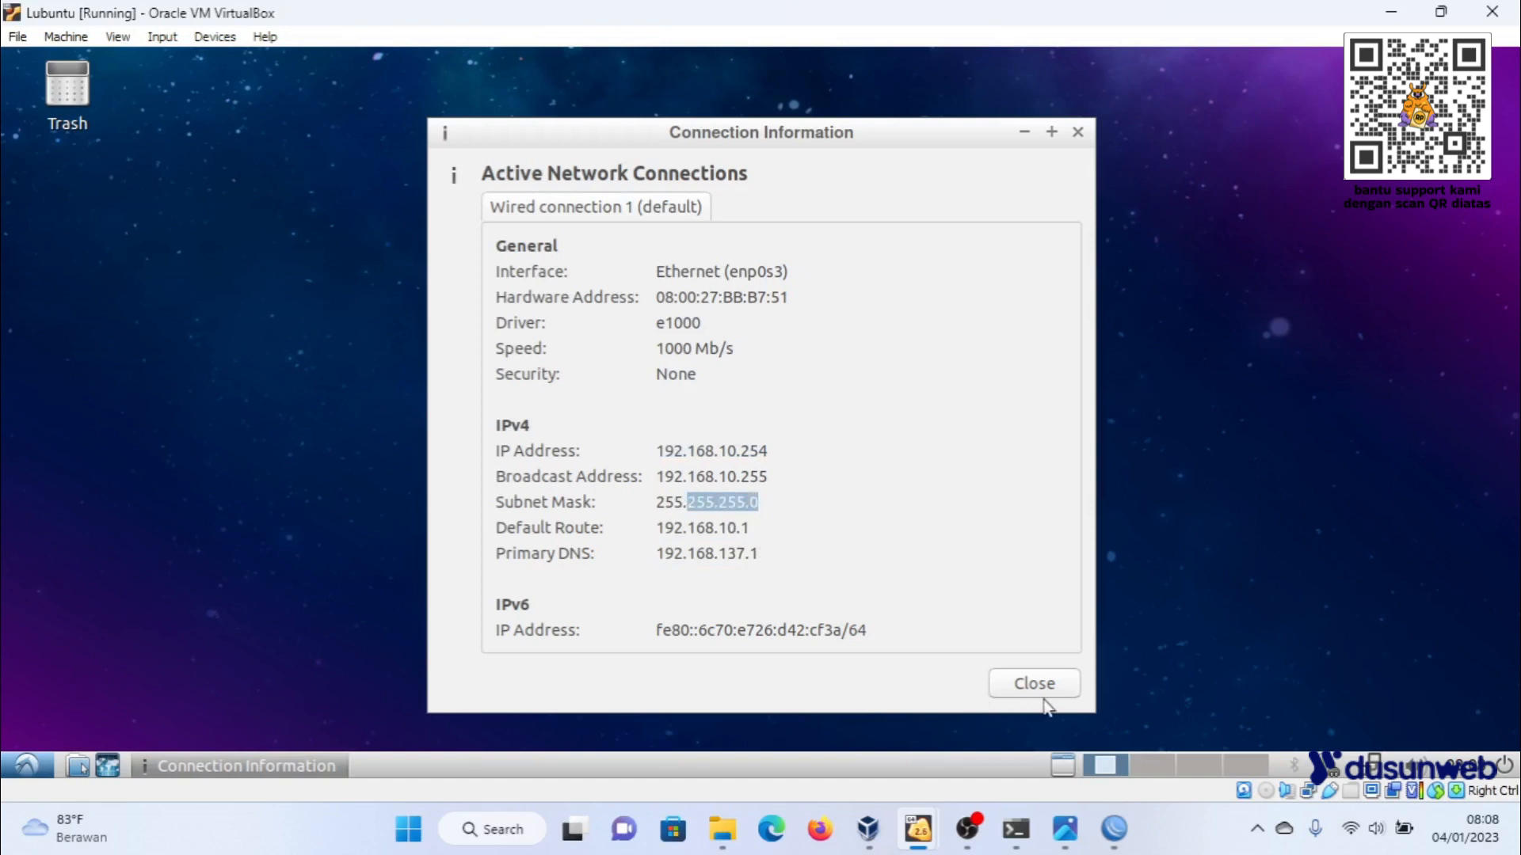
triple_click(697, 355)
left_click(1033, 683)
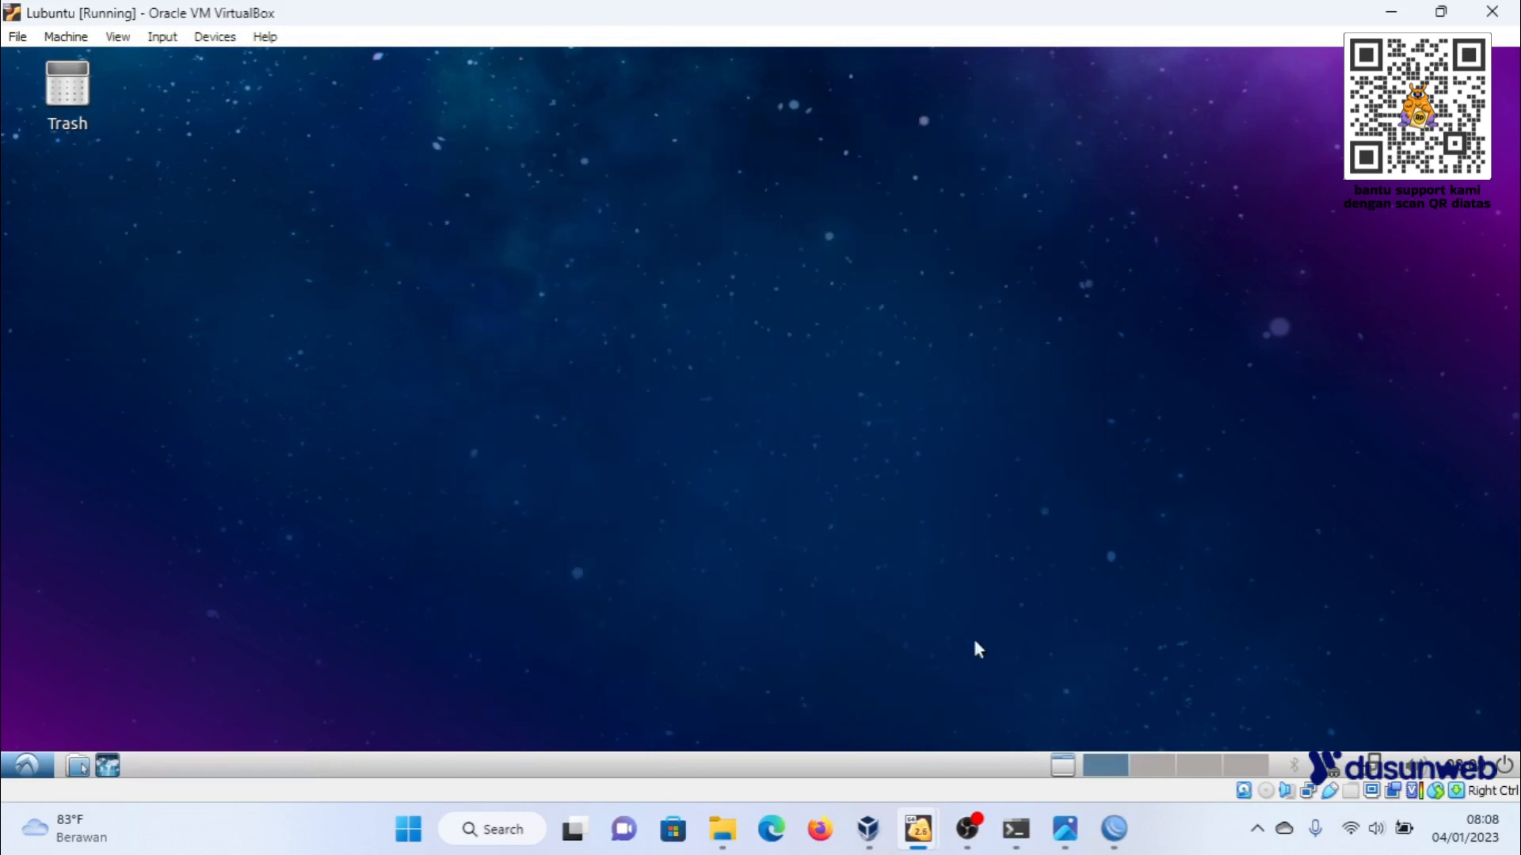
- Test internet access by loading Wikipedia in Firefox and running Google's internet speed test from a "speedtest" search in a new tab
left_click(108, 765)
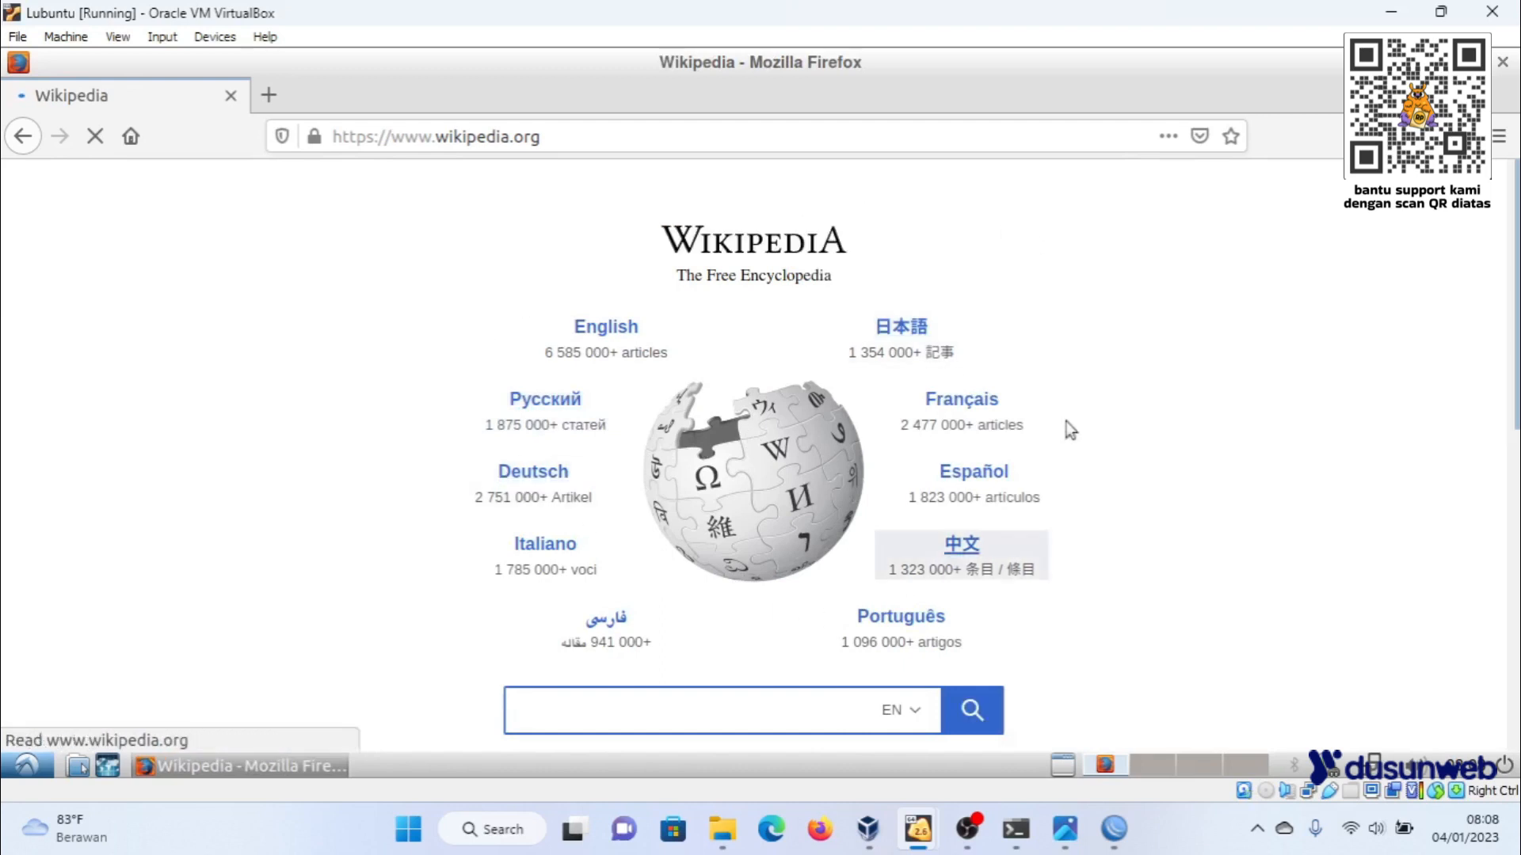
mouse_move(918, 829)
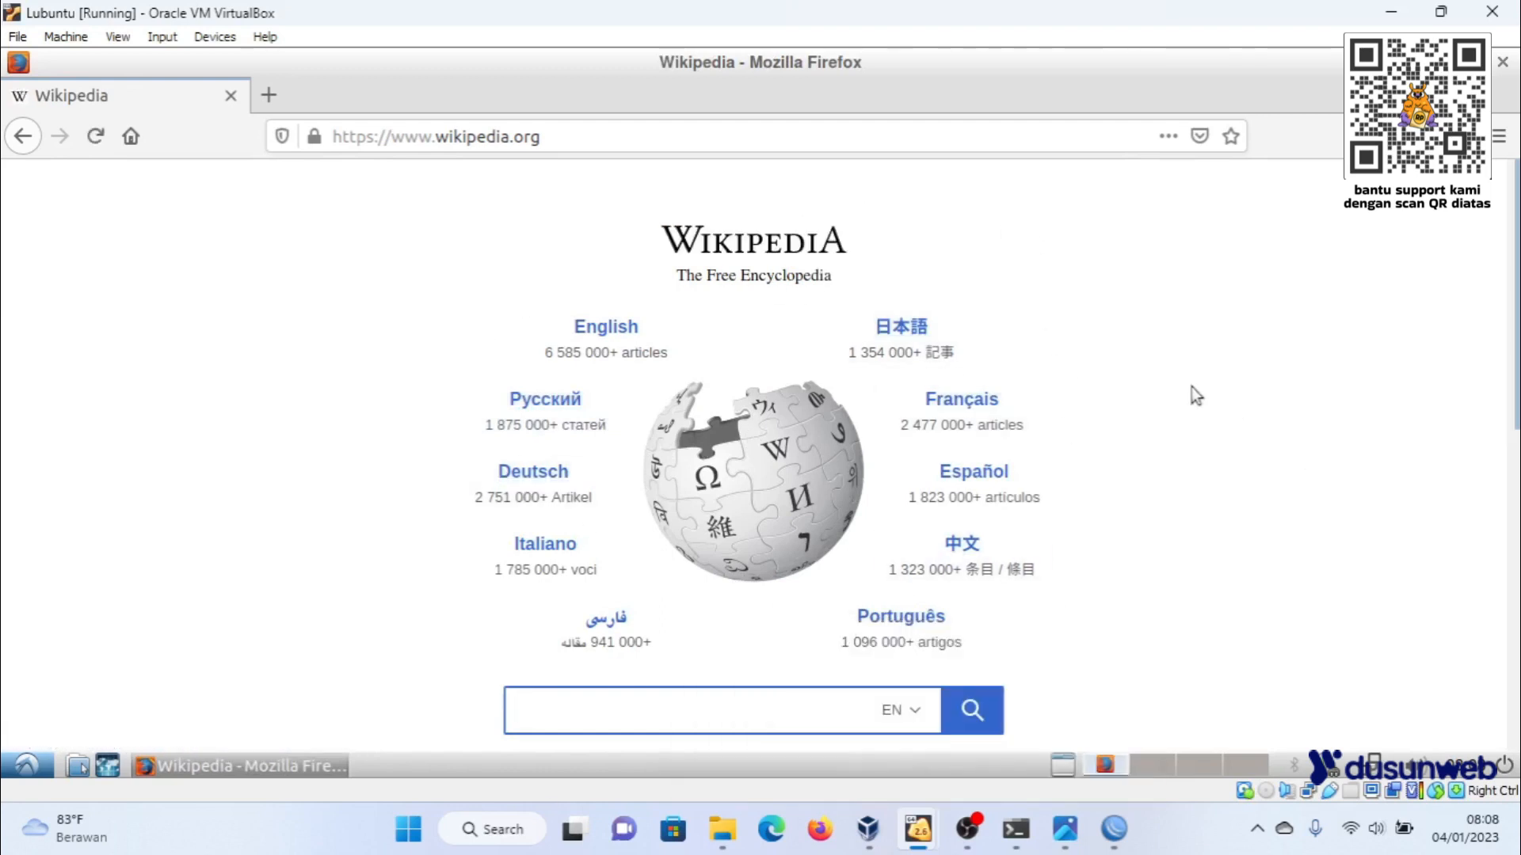
left_click(257, 87)
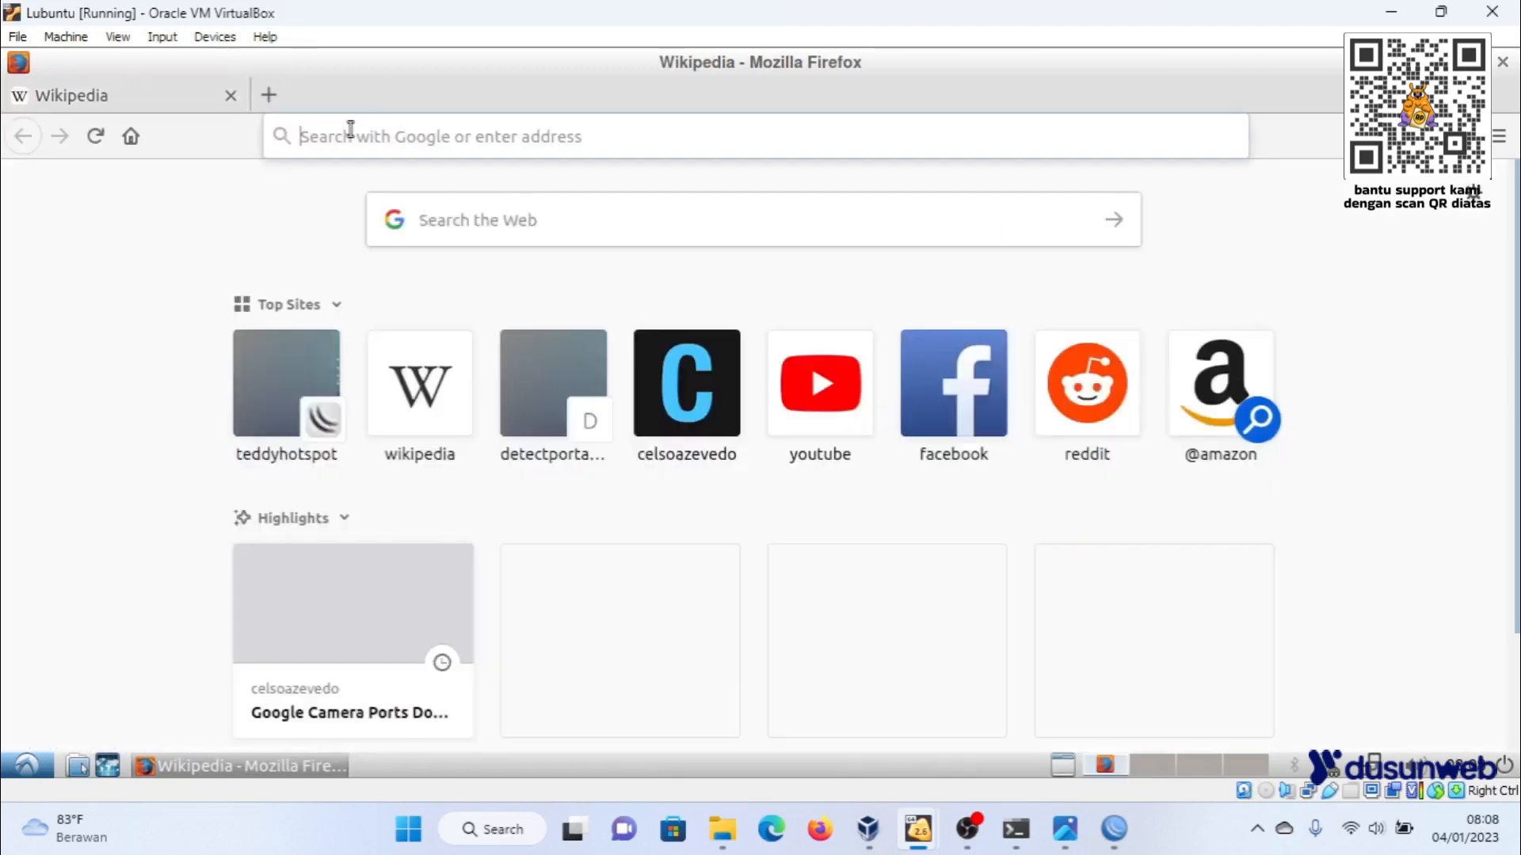
left_click(350, 137)
type("spee")
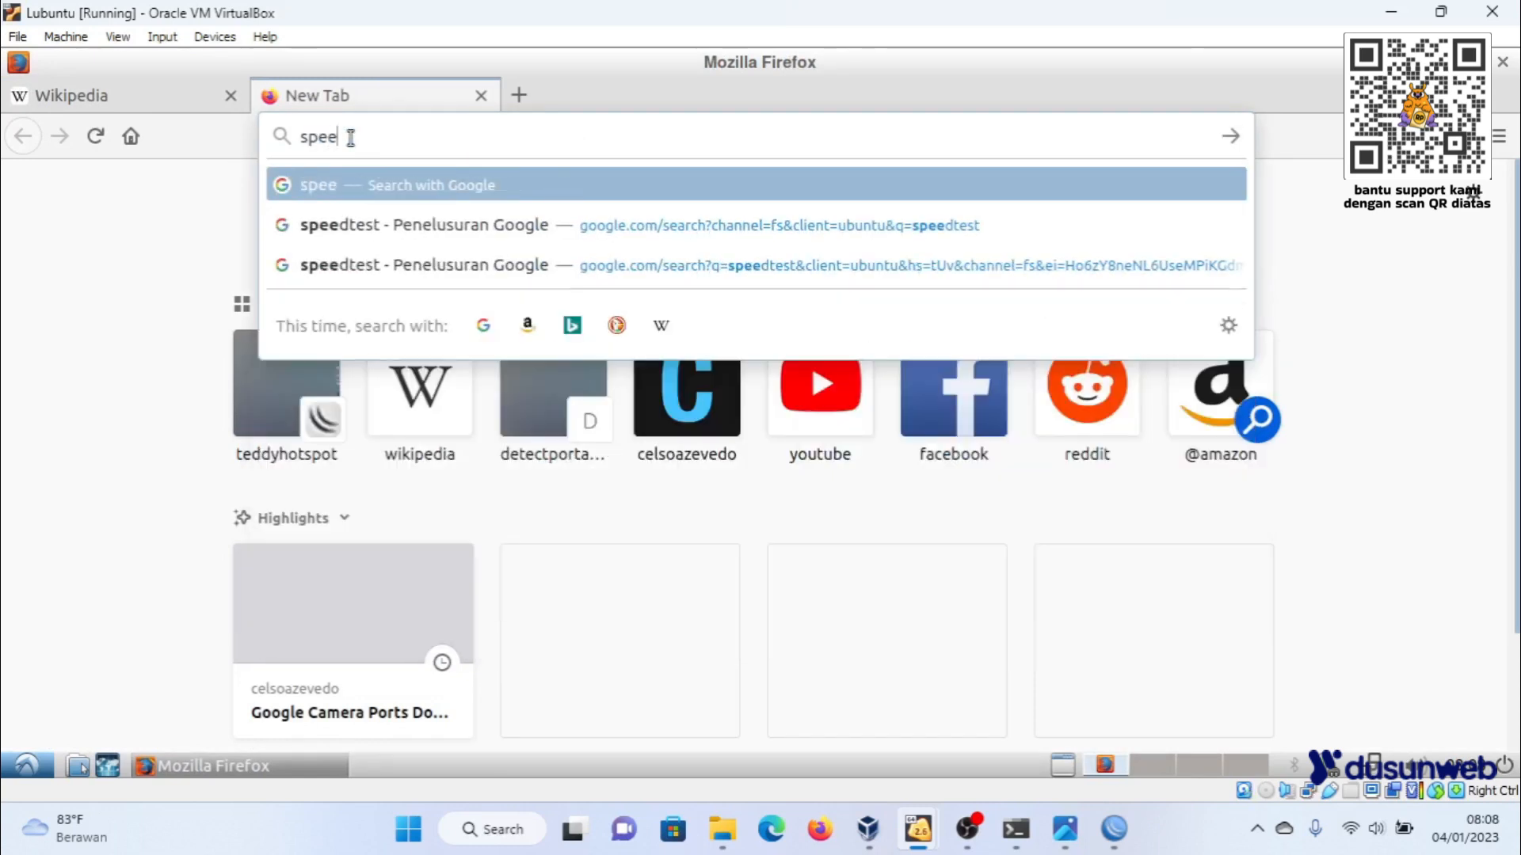
key("Down")
key("Up")
key("Down")
key("Return")
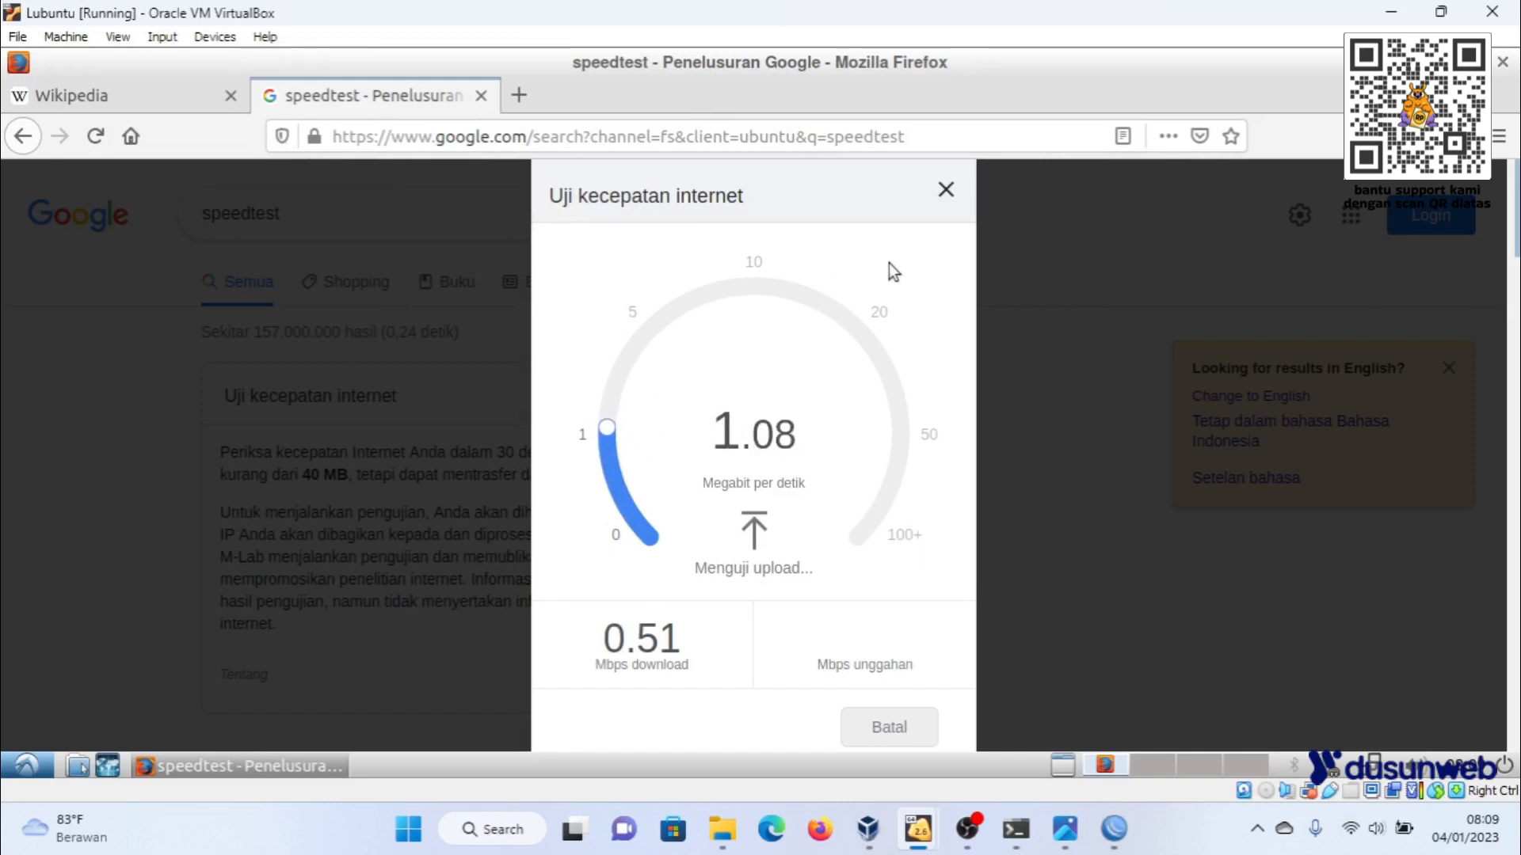
- Dismiss the running speed test and quit Firefox, closing both open tabs
left_click(949, 193)
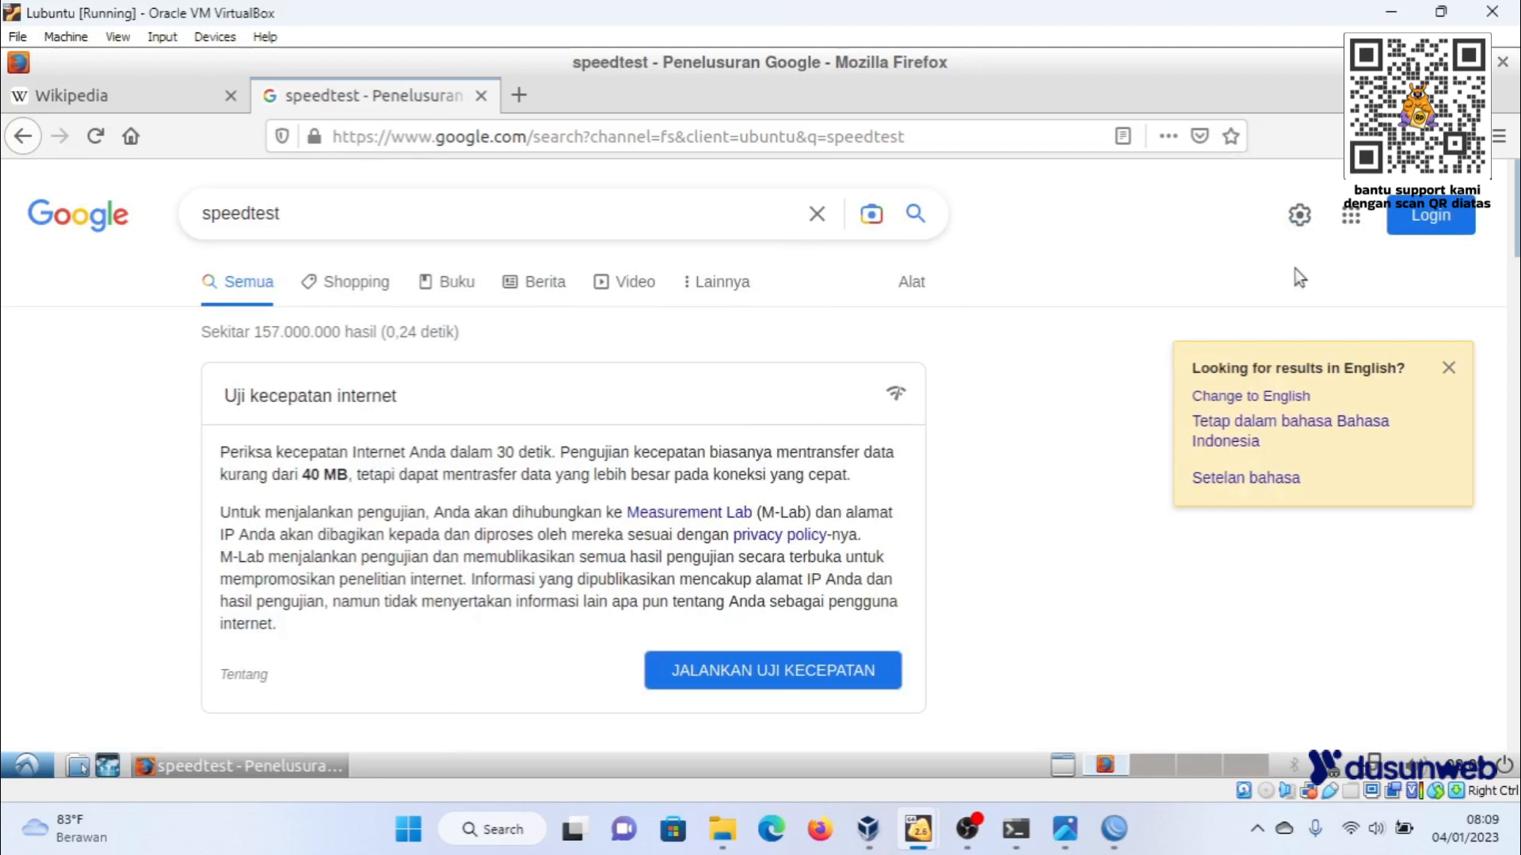
key("F5")
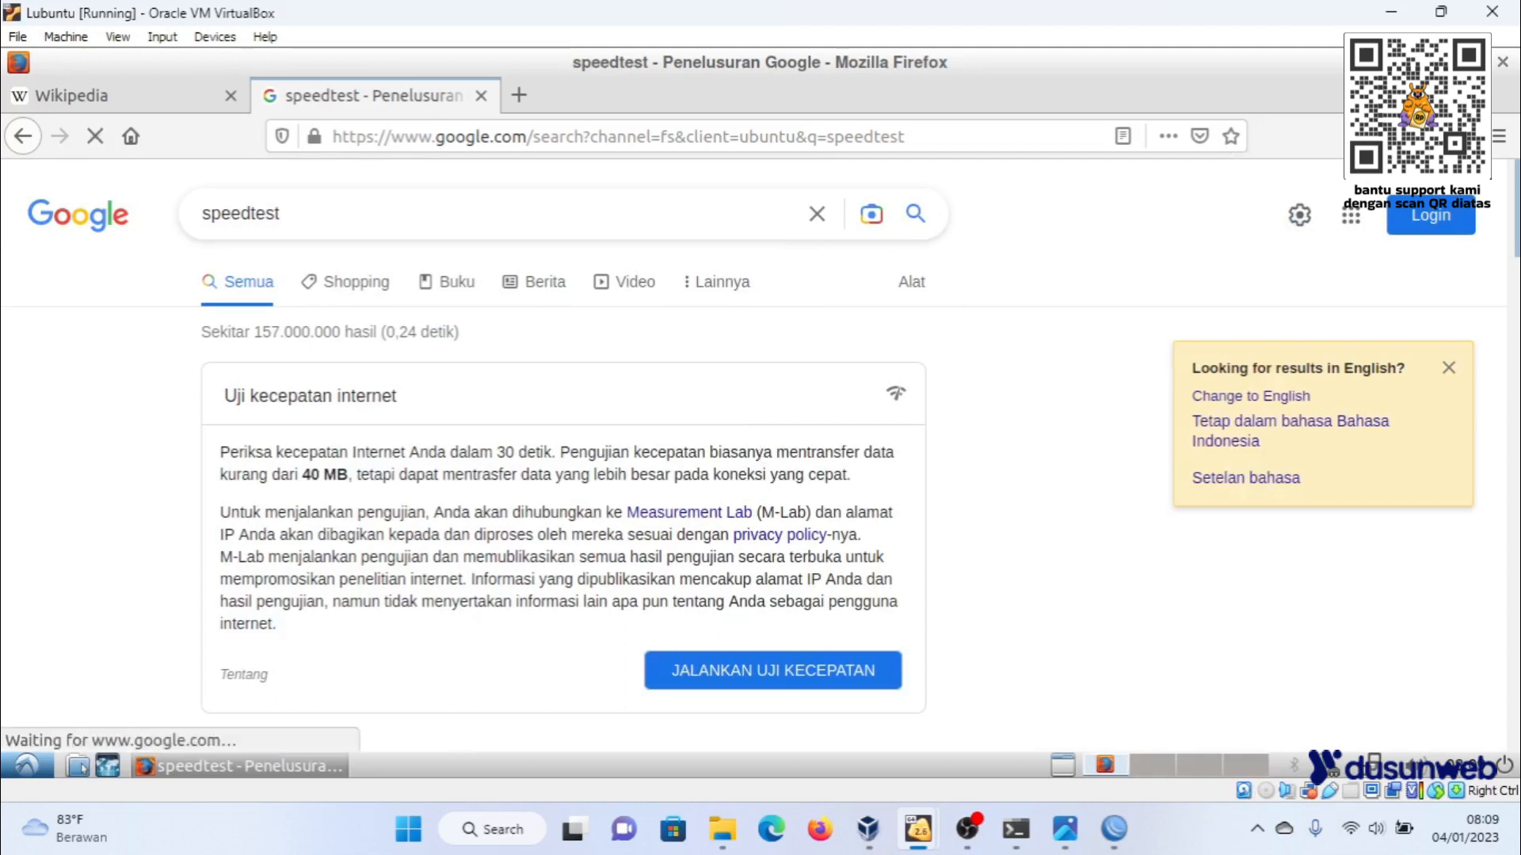
left_click(1502, 62)
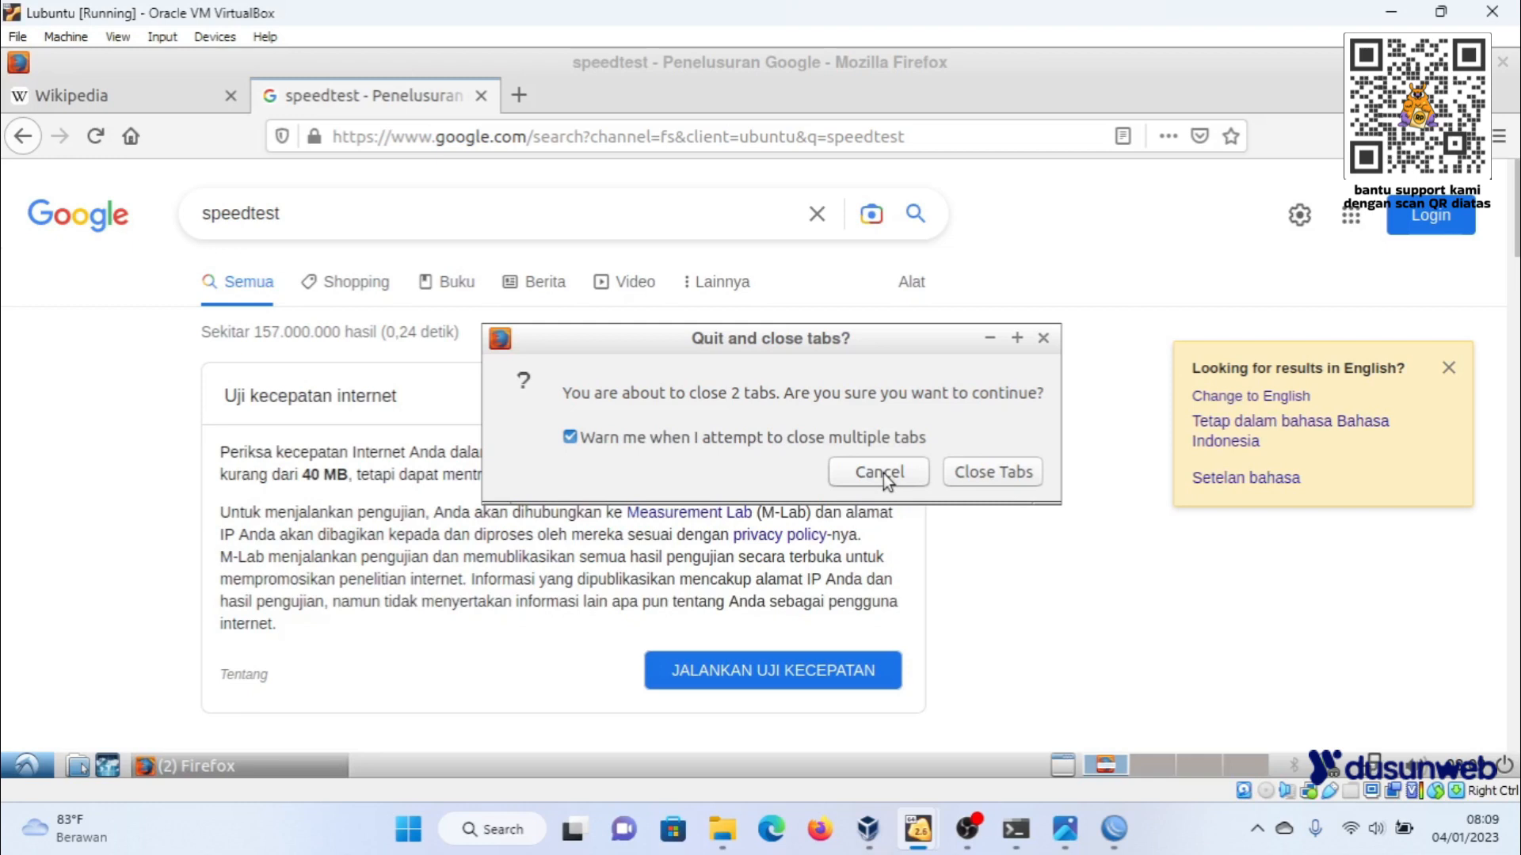
left_click(1010, 477)
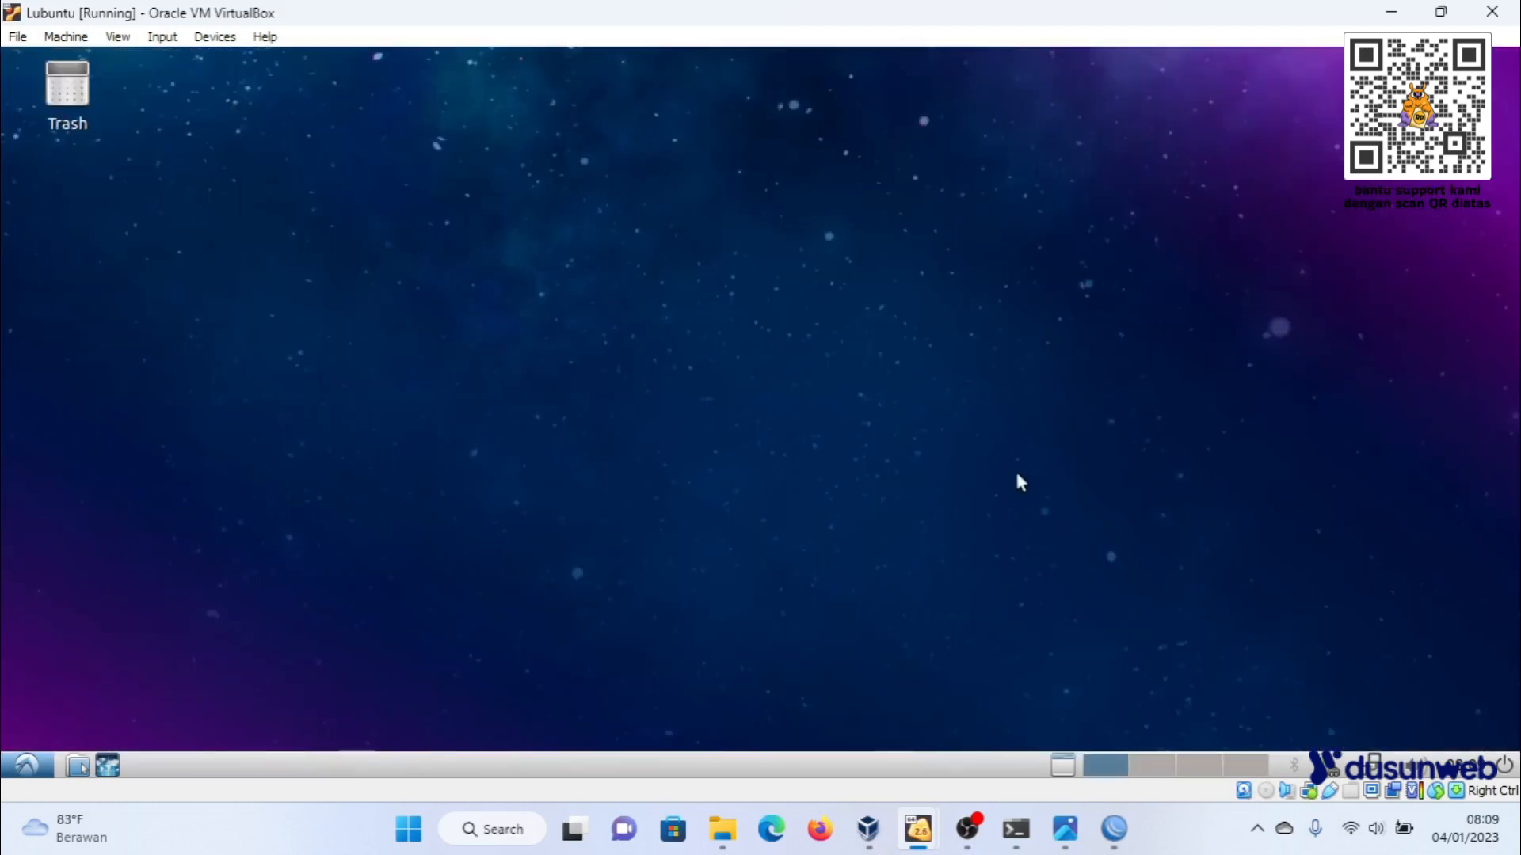